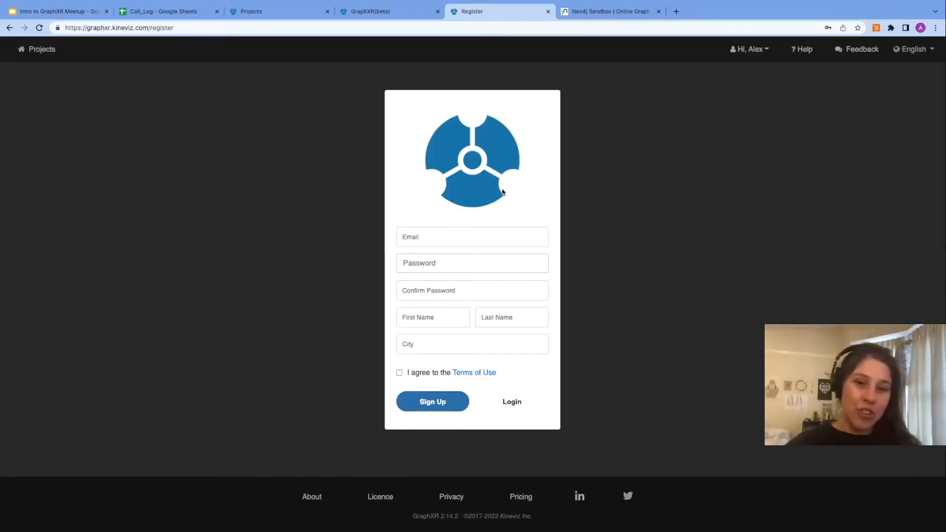
Step: Create a new project named "CSV to Graph" and open it
key("ctrl+3")
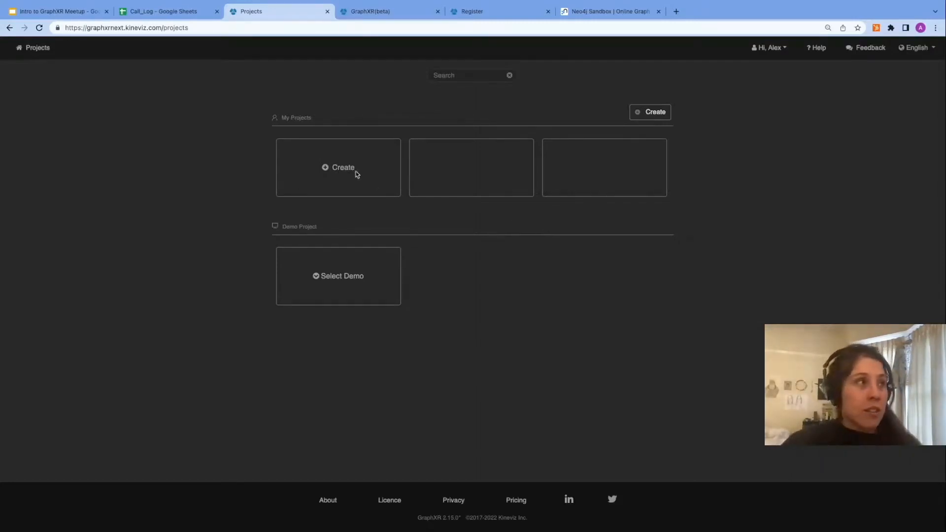
left_click(327, 169)
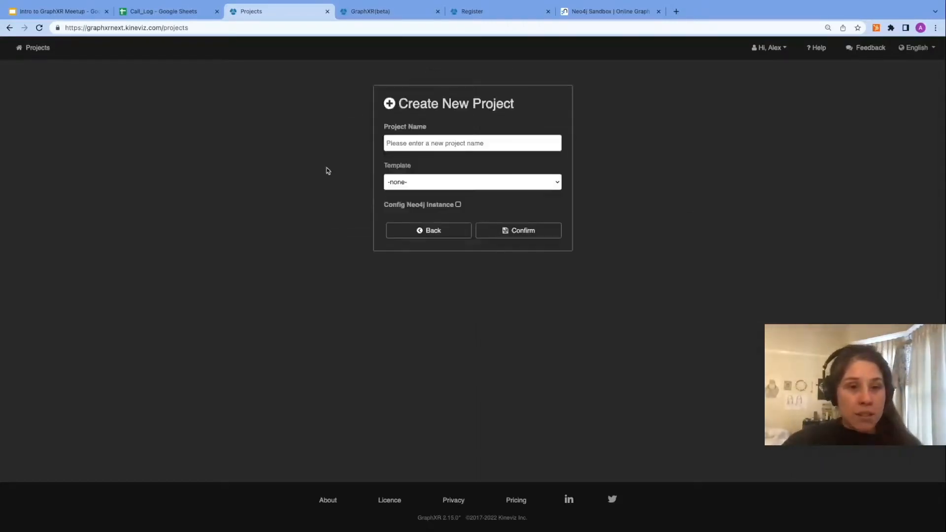
left_click(417, 144)
type("CSV to Graph")
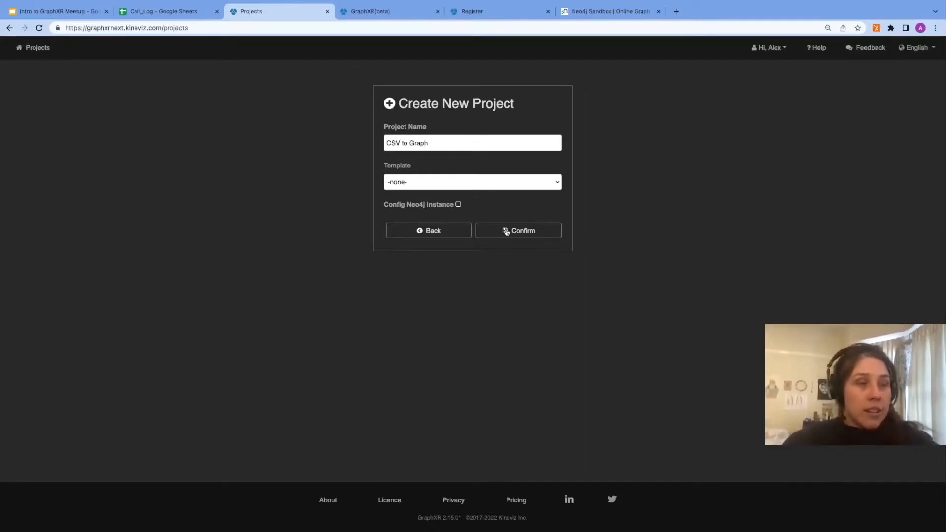
left_click(506, 231)
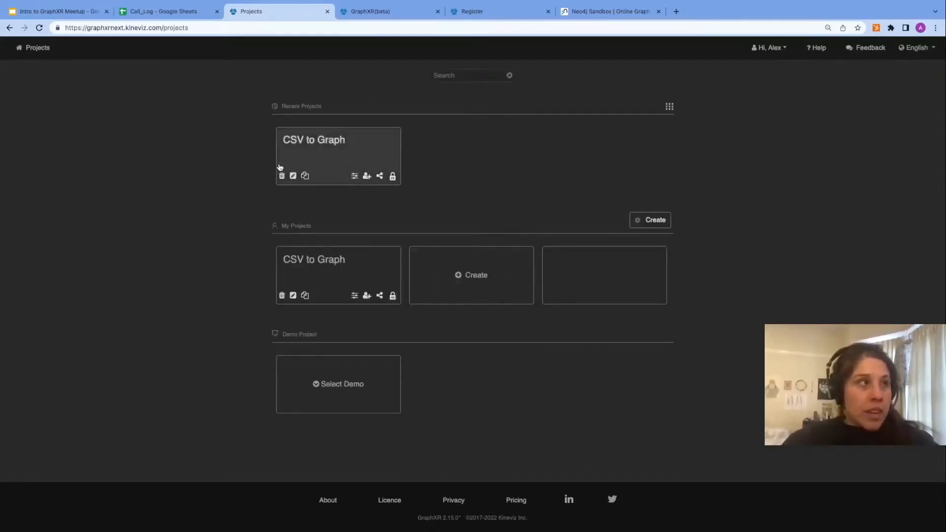
left_click(332, 164)
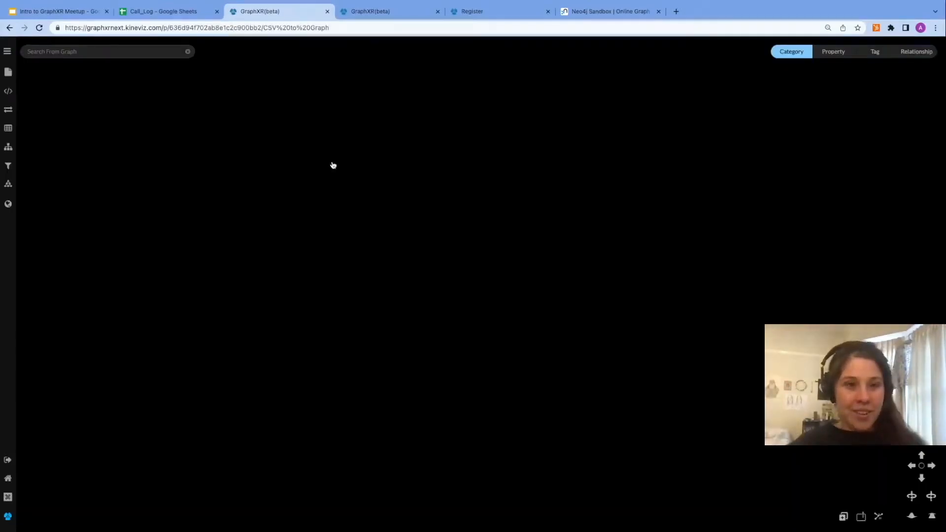
Step: Download the Call_Log spreadsheet as a Comma Separated Values (.csv) file
left_click(187, 12)
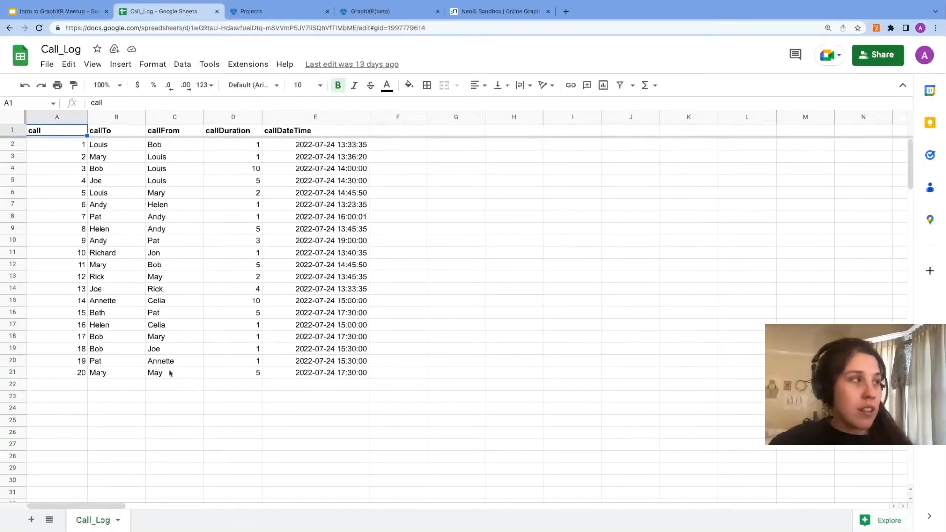
left_click(10, 145)
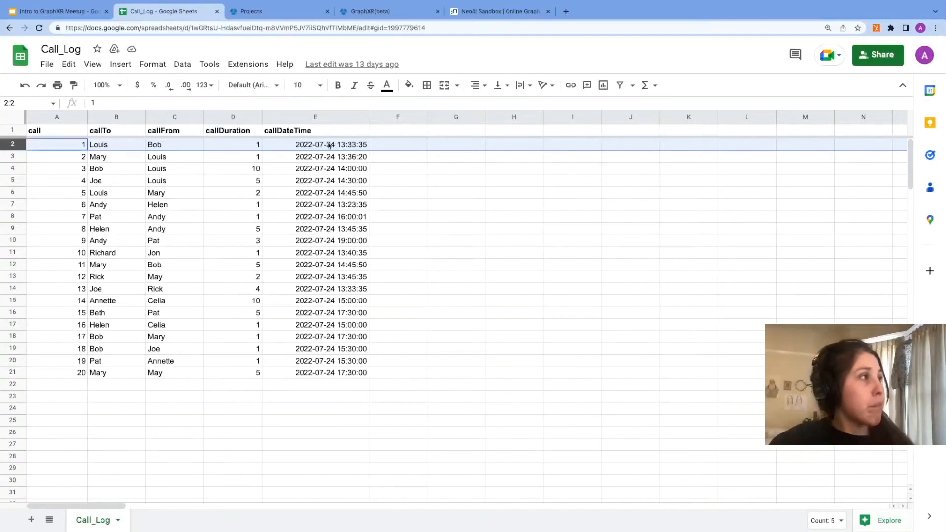
left_click(49, 68)
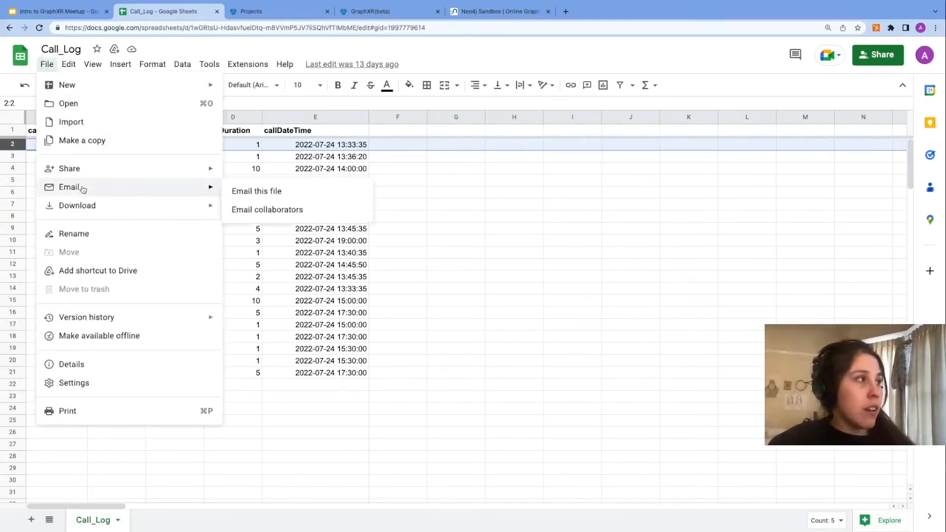
mouse_move(82, 208)
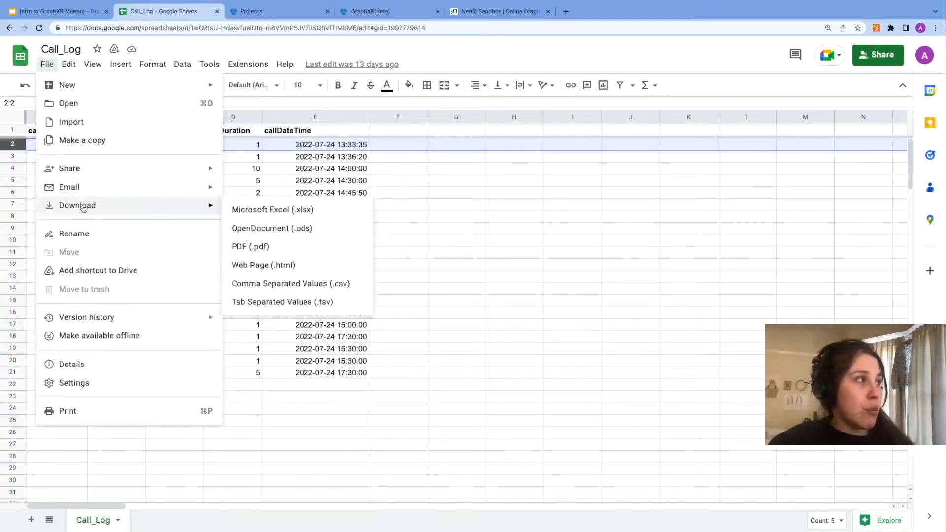
left_click(325, 283)
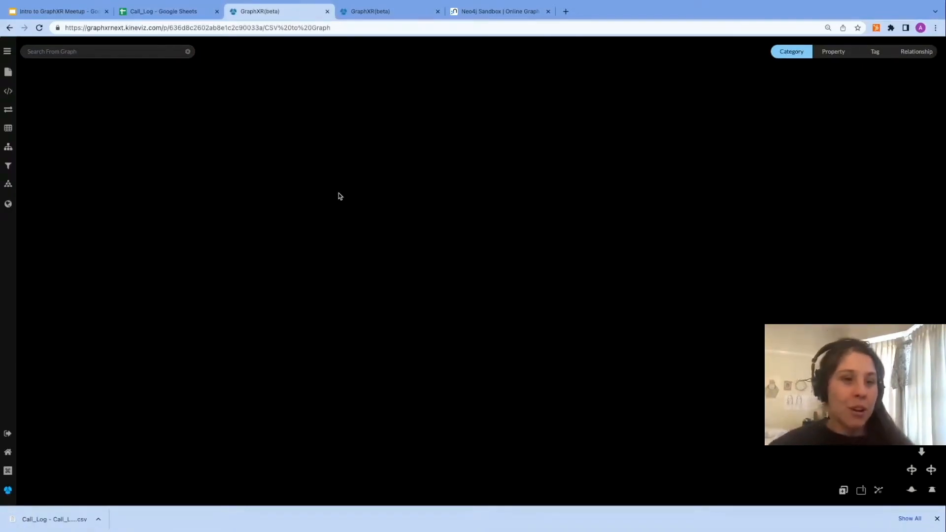
Step: Drop the downloaded Call_Log CSV file onto the project's graph canvas to import it
left_click_drag(52, 519, 443, 268)
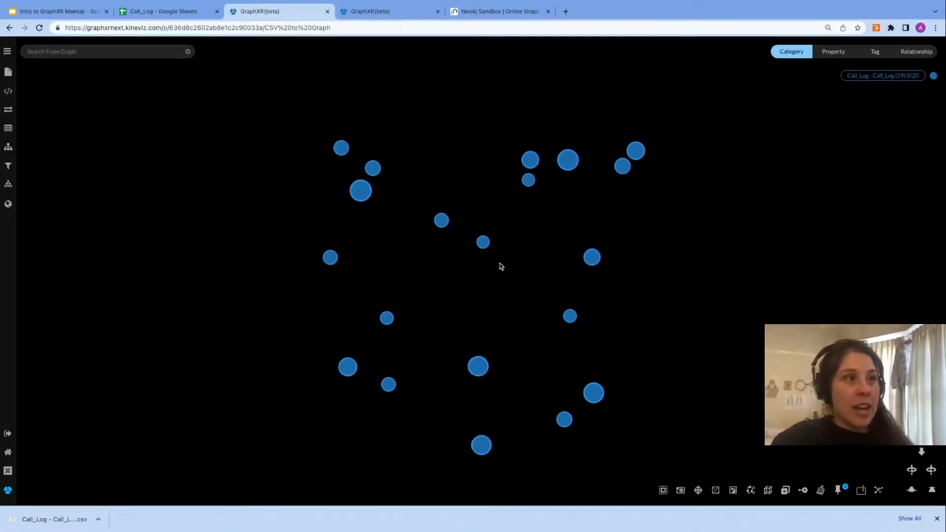
Step: Inspect one imported node's properties and hover over other nodes, then close the panel and deselect
left_click(483, 242)
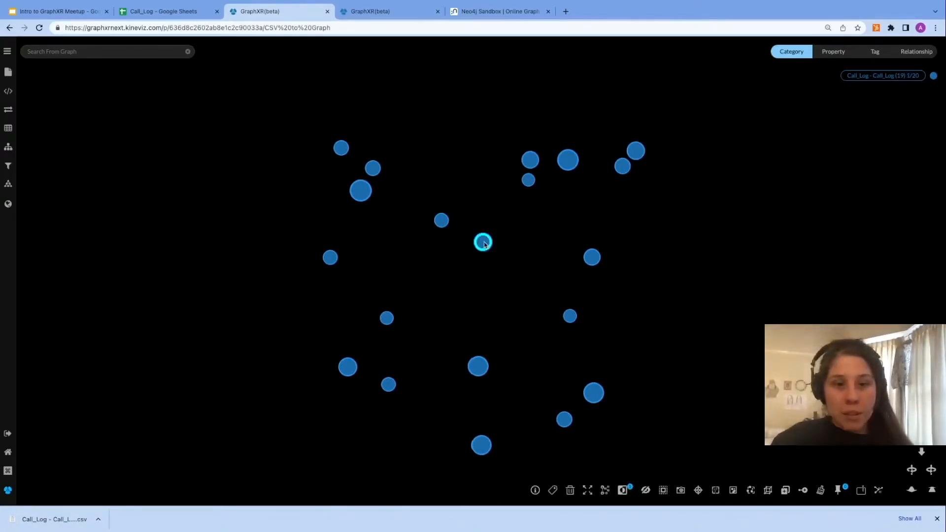
left_click_drag(913, 288, 655, 203)
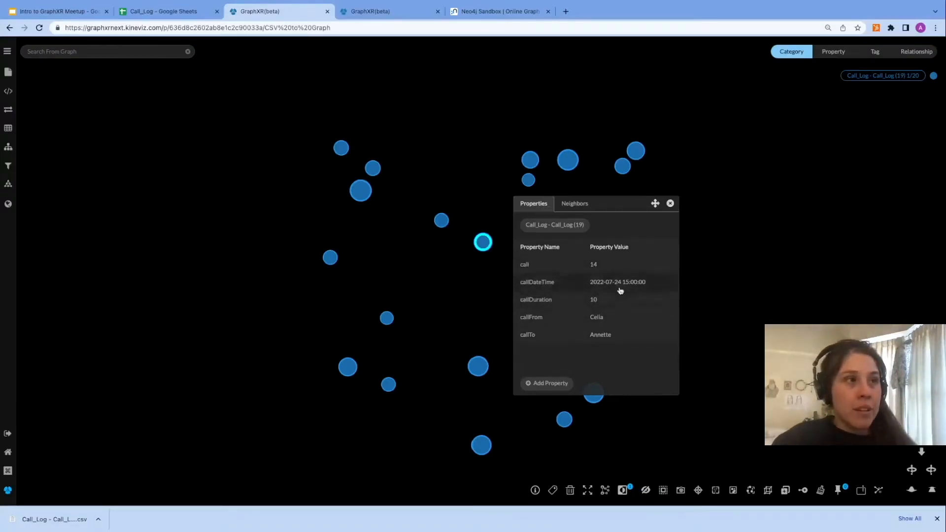
left_click(671, 204)
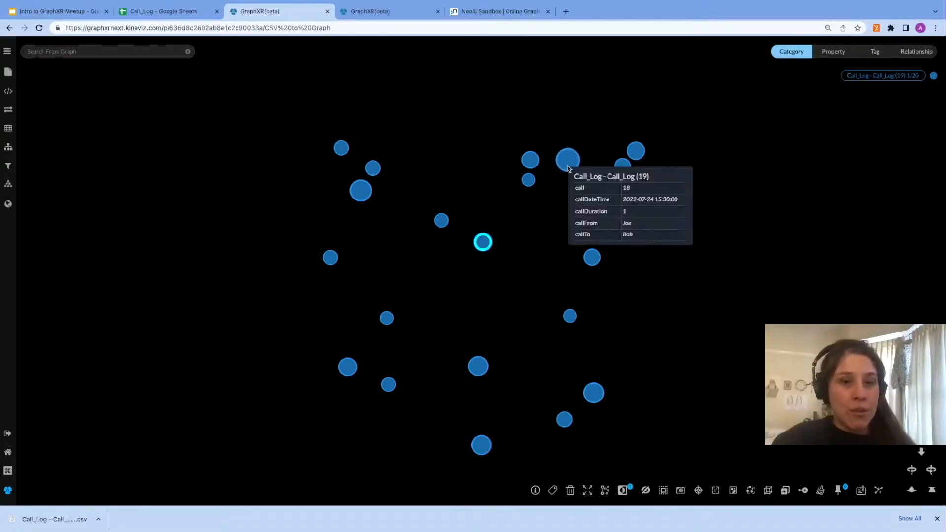
mouse_move(532, 184)
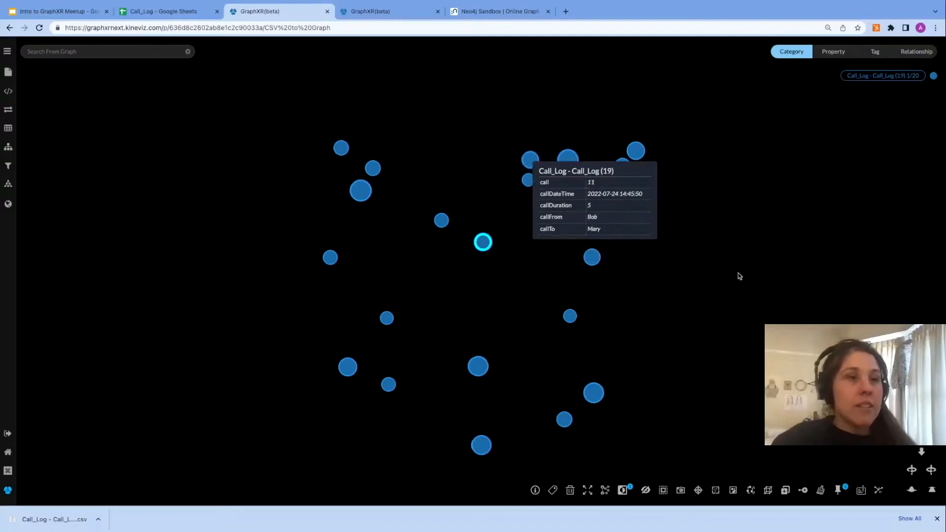
left_click(937, 519)
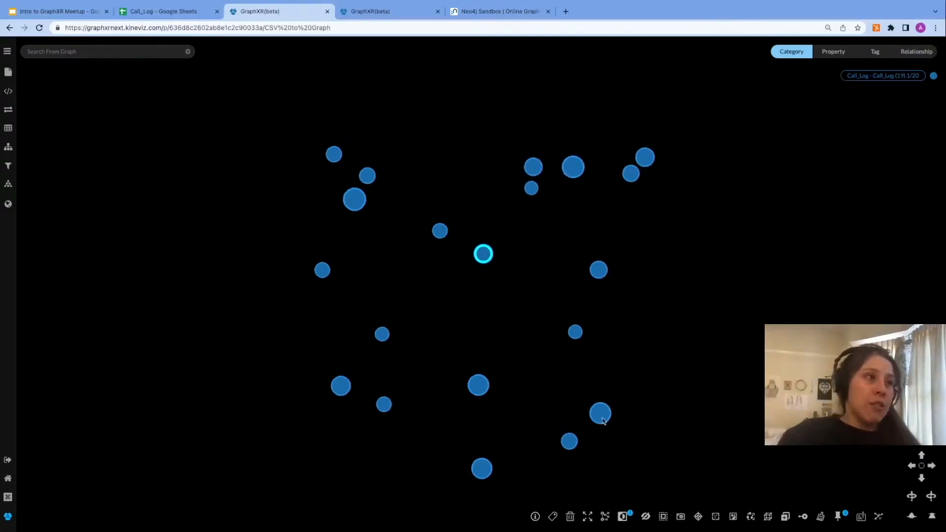
left_click(440, 314)
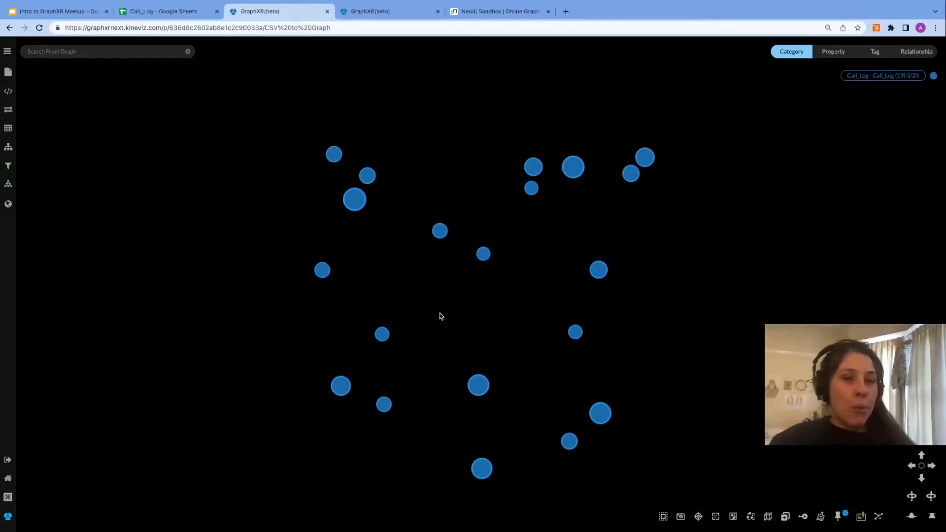
Step: Zoom and rotate the graph view to examine the layout of the imported nodes
scroll(464, 323, "up", 8)
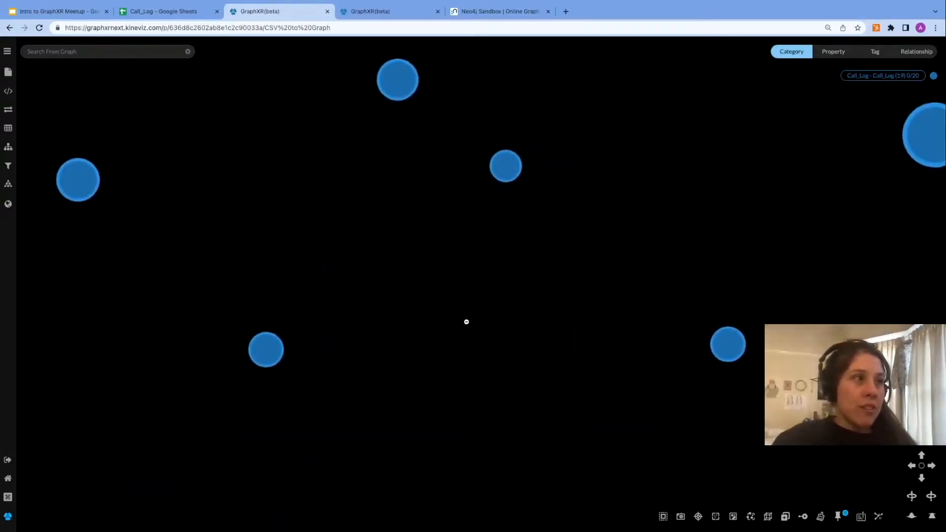
scroll(467, 319, "down", 10)
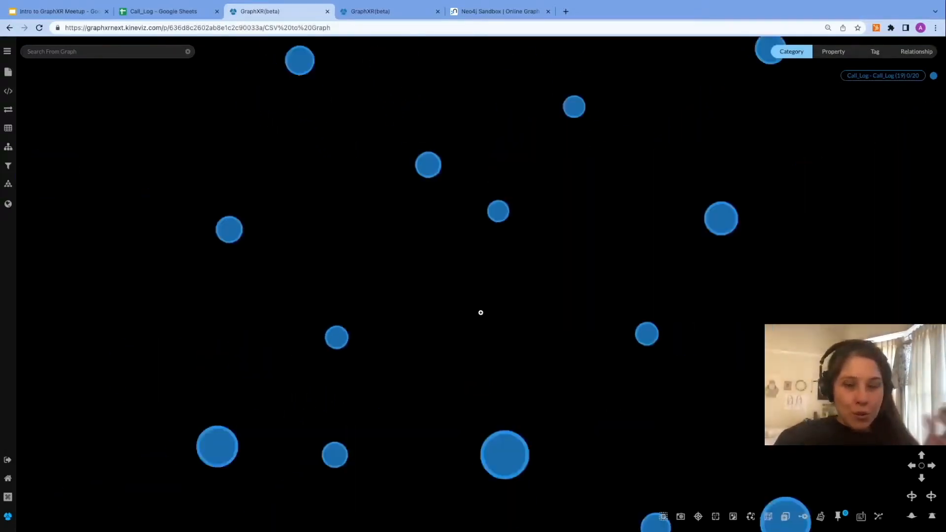
scroll(542, 312, "down", 5)
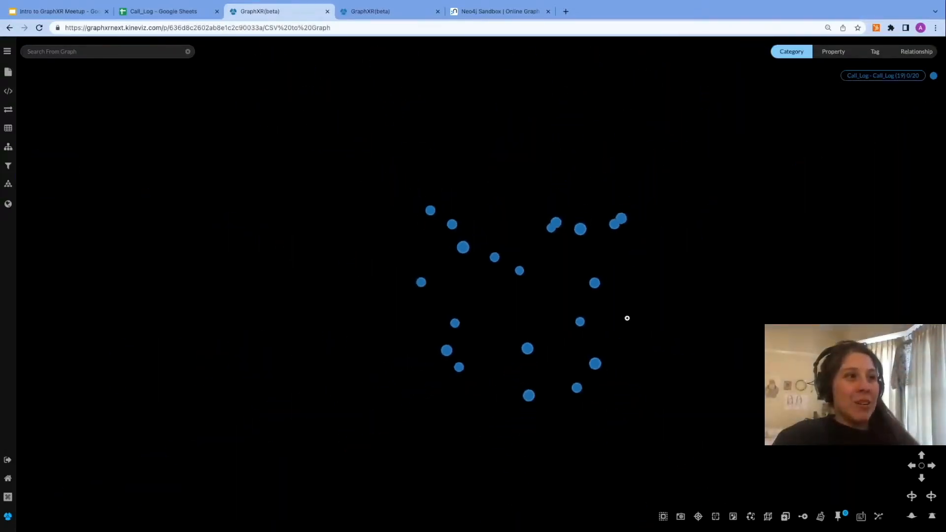
scroll(547, 312, "up", 5)
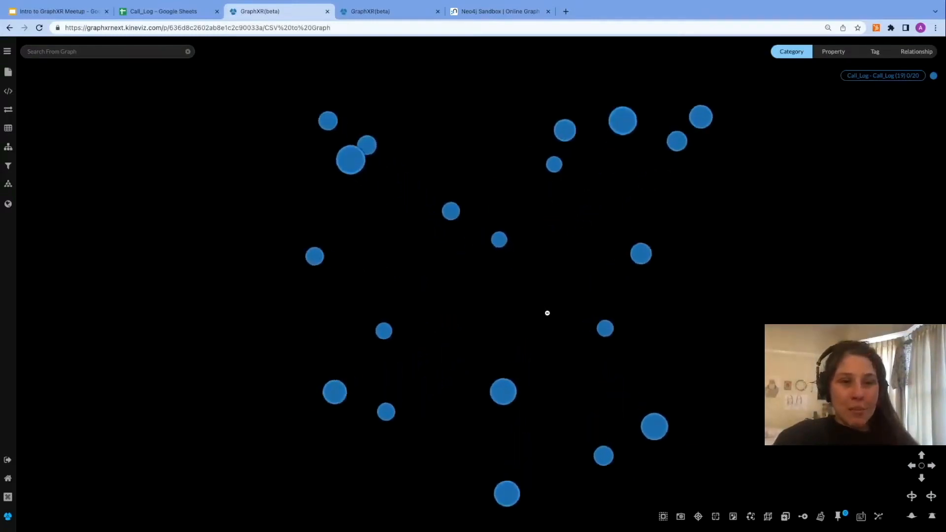
scroll(547, 313, "down", 3)
scroll(547, 312, "up", 5)
scroll(547, 312, "down", 4)
scroll(547, 313, "down", 1)
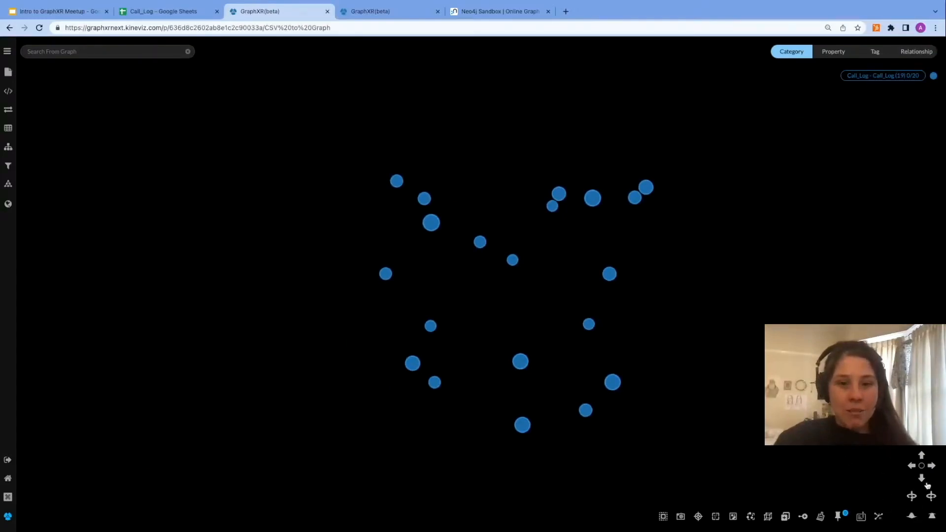
left_click(915, 519)
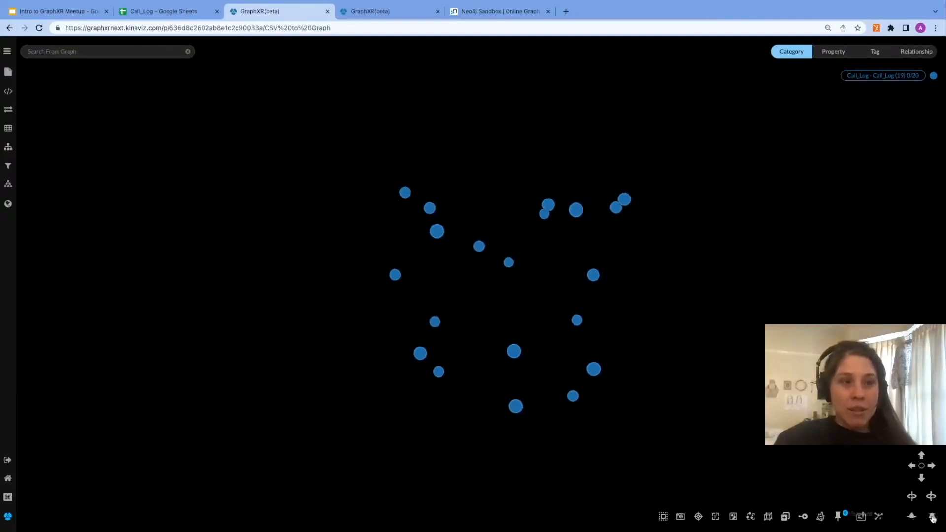
left_click(934, 518)
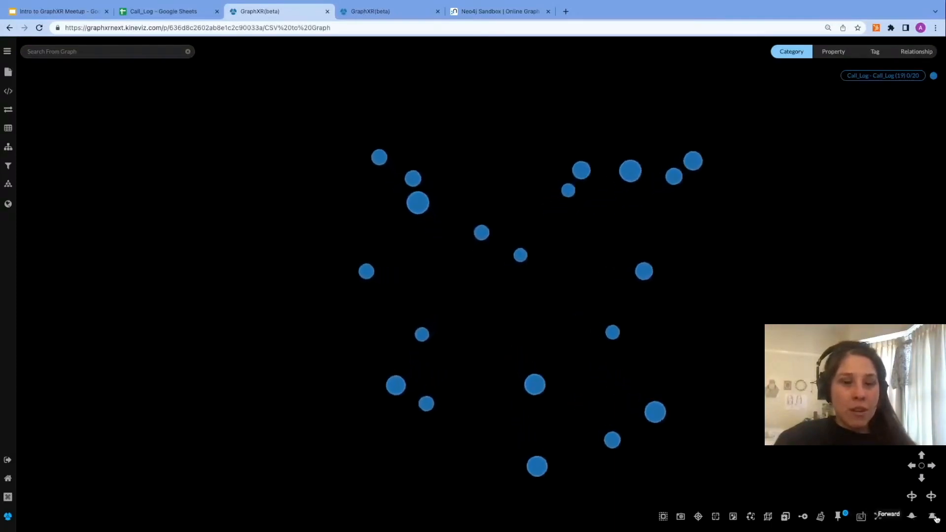
mouse_move(760, 350)
left_mouse_down()
mouse_move(548, 342)
mouse_move(685, 340)
mouse_move(692, 240)
mouse_move(714, 314)
mouse_move(606, 318)
mouse_move(744, 334)
mouse_move(769, 364)
left_mouse_up()
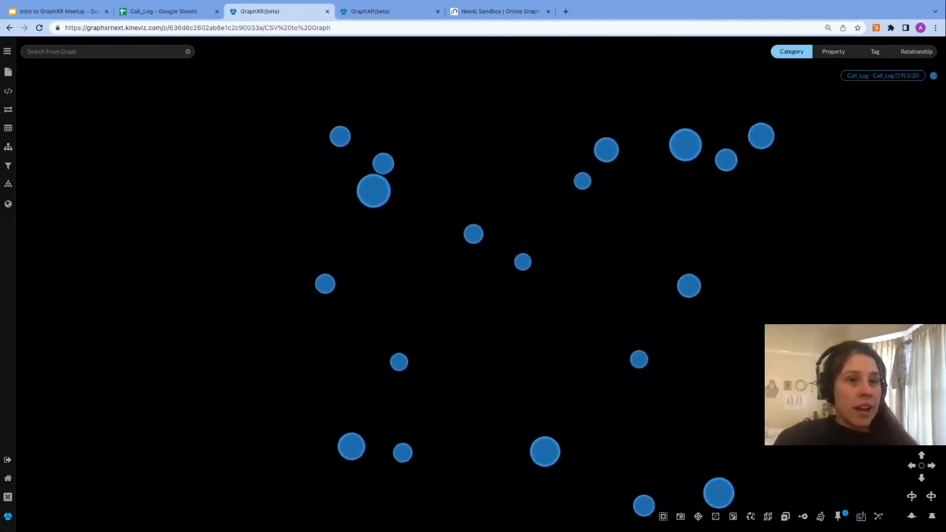
left_click_drag(744, 282, 720, 291)
right_click_drag(719, 291, 695, 341)
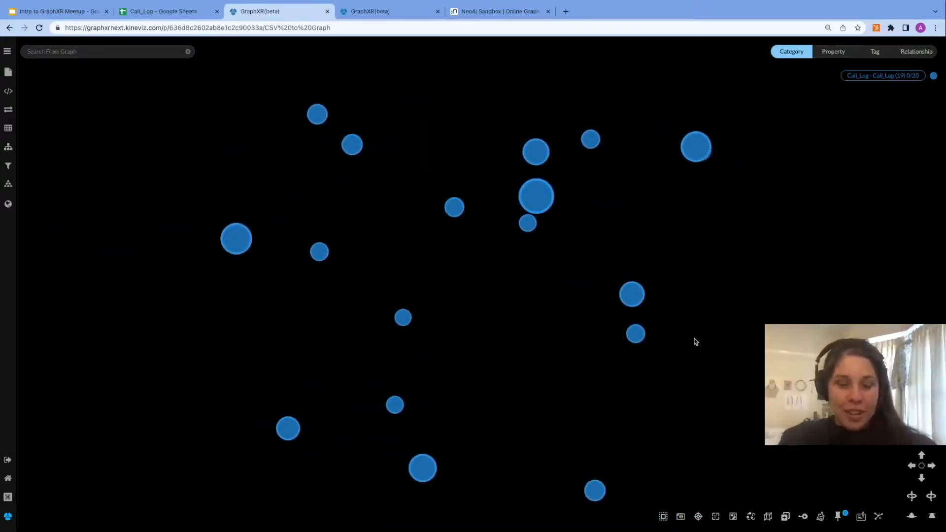
key("Right")
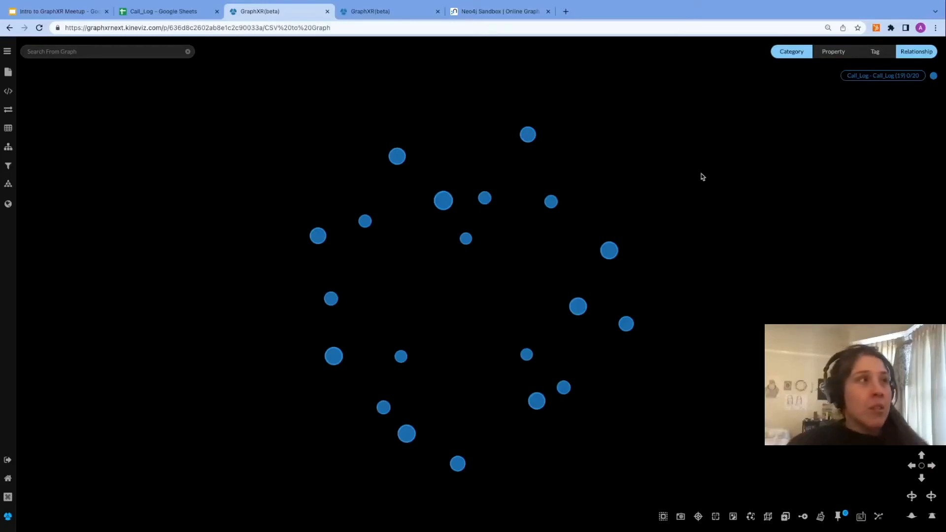
Step: Examine the finished call relationship graph in the other project tab, then return to this project
left_click(388, 11)
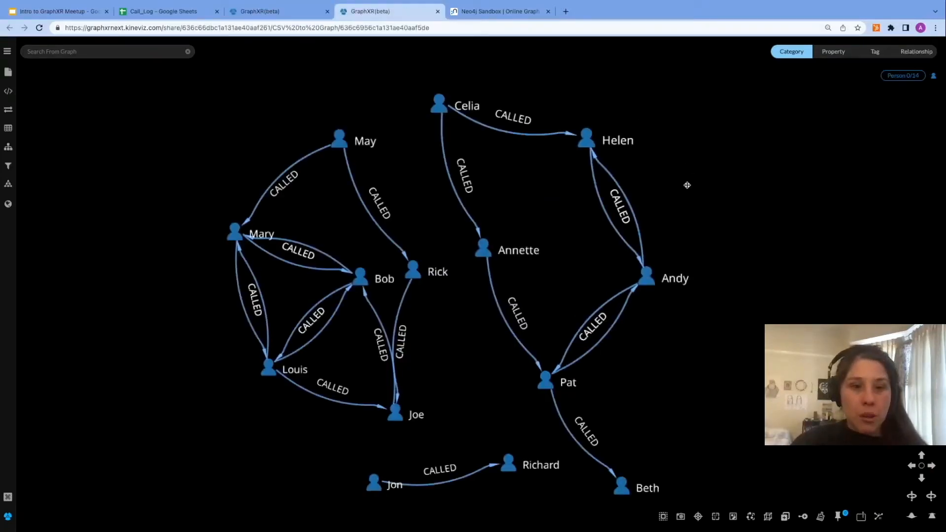
left_click_drag(685, 186, 716, 172)
left_click_drag(404, 259, 388, 260)
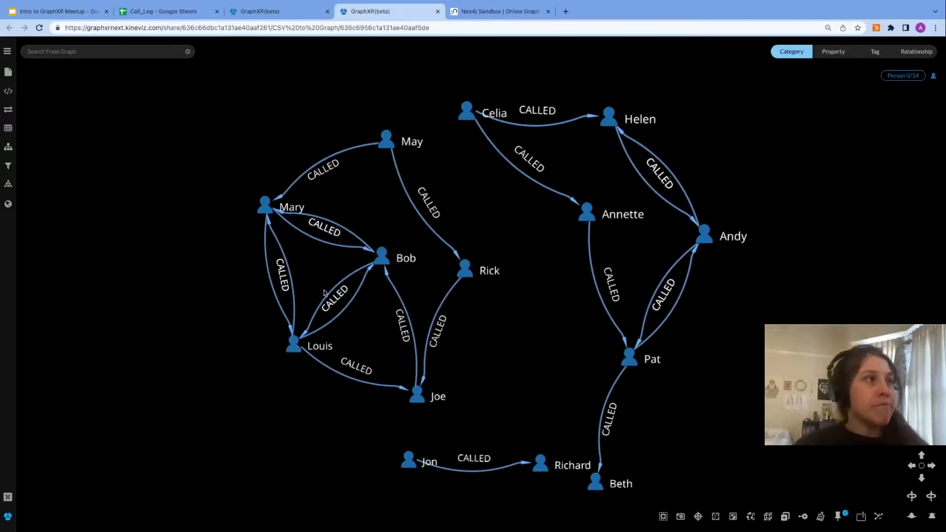
left_click(258, 18)
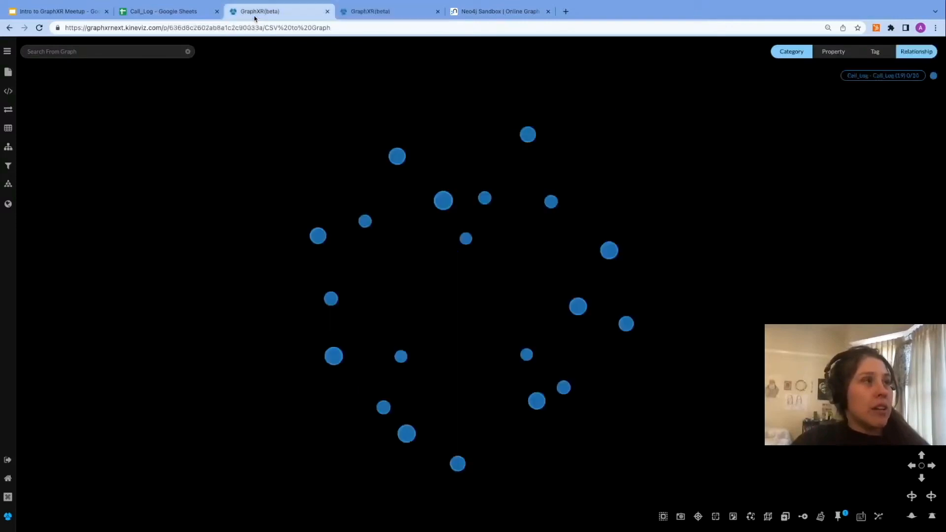
Step: Clear all nodes from the graph canvas
left_click(820, 516)
left_click(559, 108)
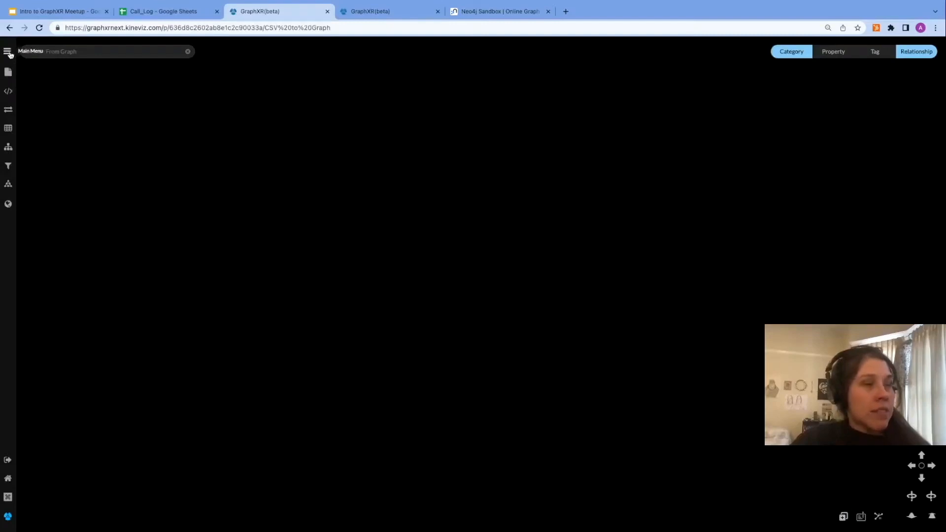
Step: Open the CSV query panel and load the Call_Log - Call_Log (19).csv file from Downloads
left_click(10, 53)
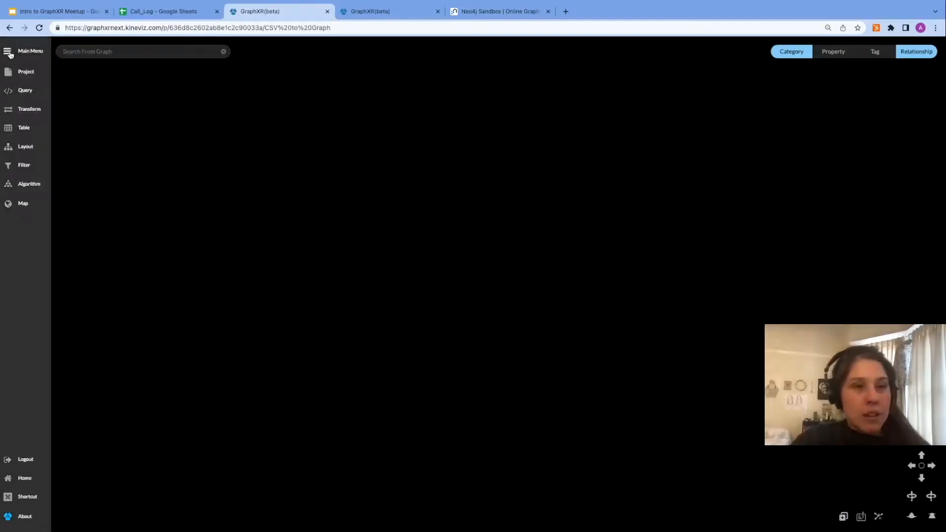
left_click(26, 91)
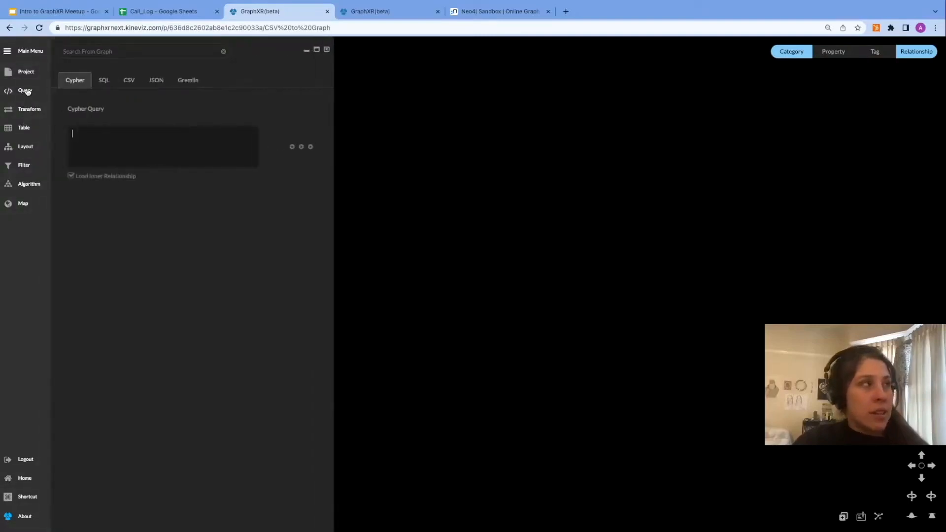
left_click(131, 81)
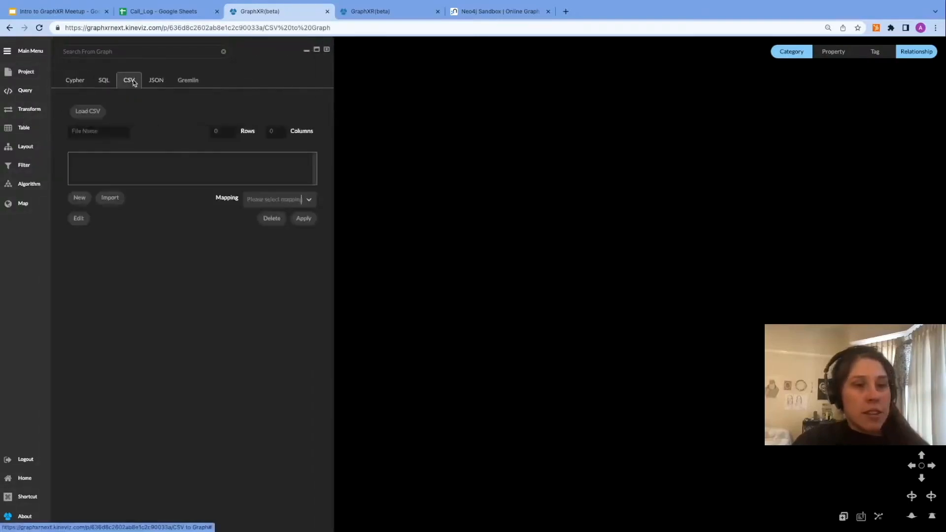
left_click(87, 113)
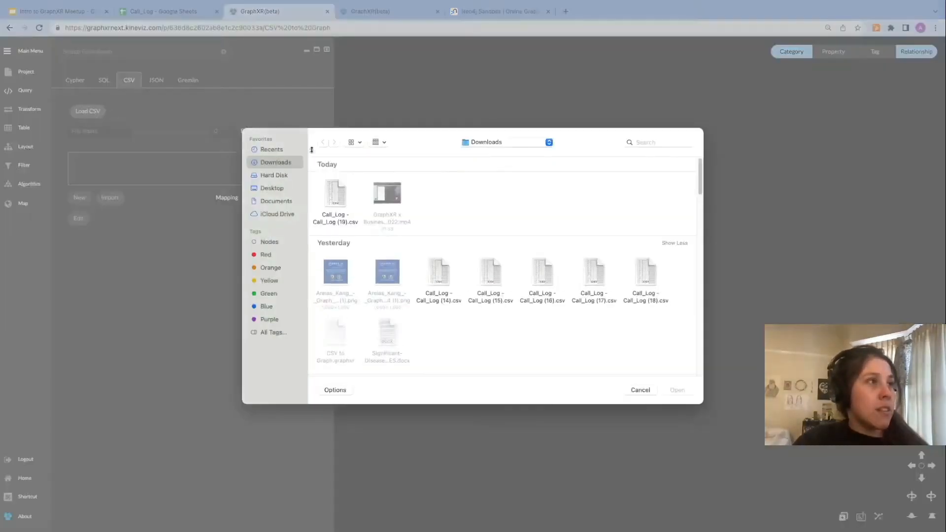
left_click(340, 197)
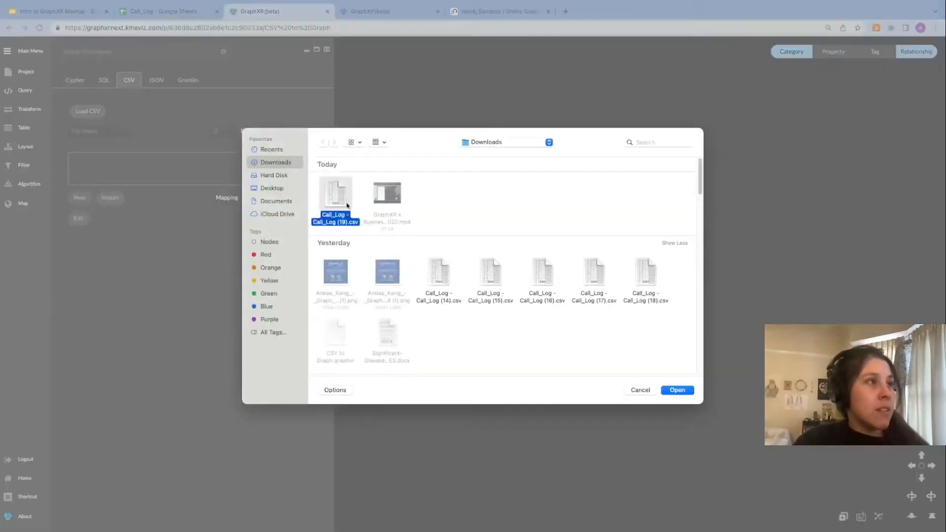
left_click(677, 390)
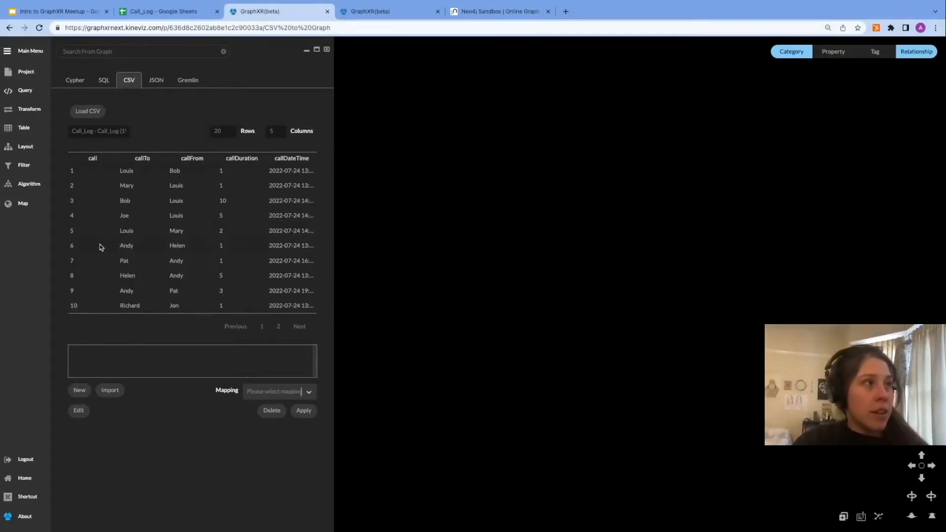
Step: Create a new mapping and rename its first category to Person
left_click(80, 391)
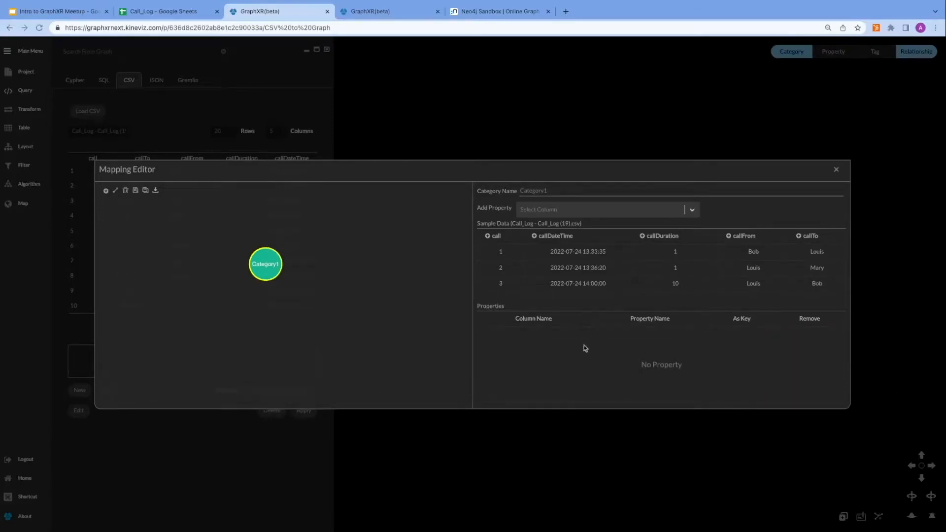
left_click_drag(262, 270, 197, 285)
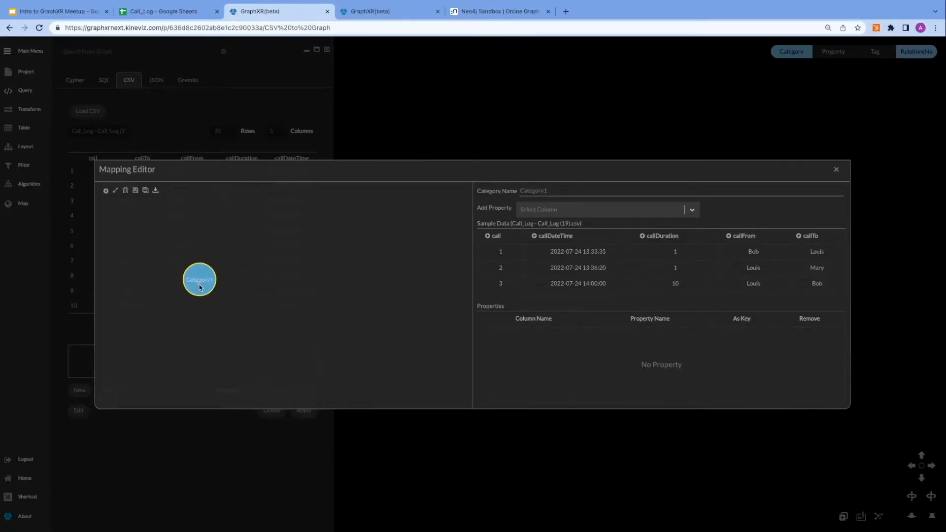
double_click(550, 191)
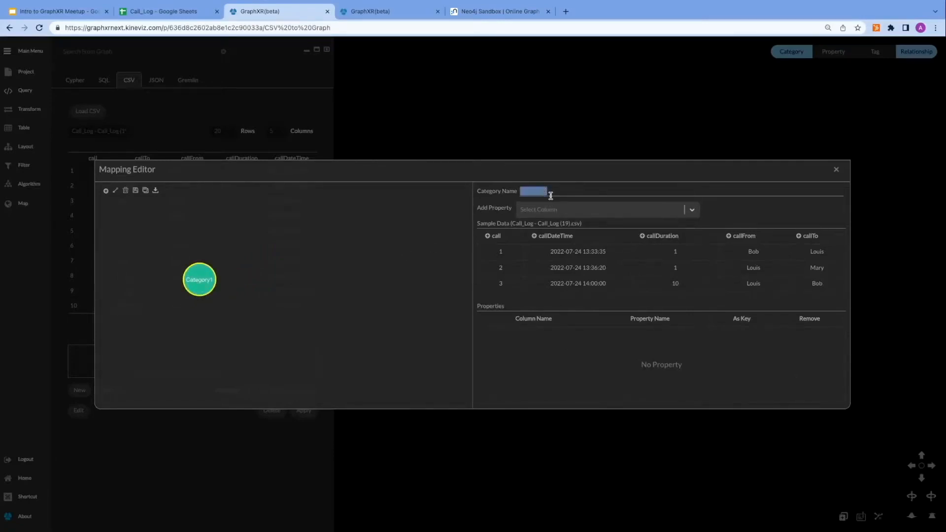
type("Pe")
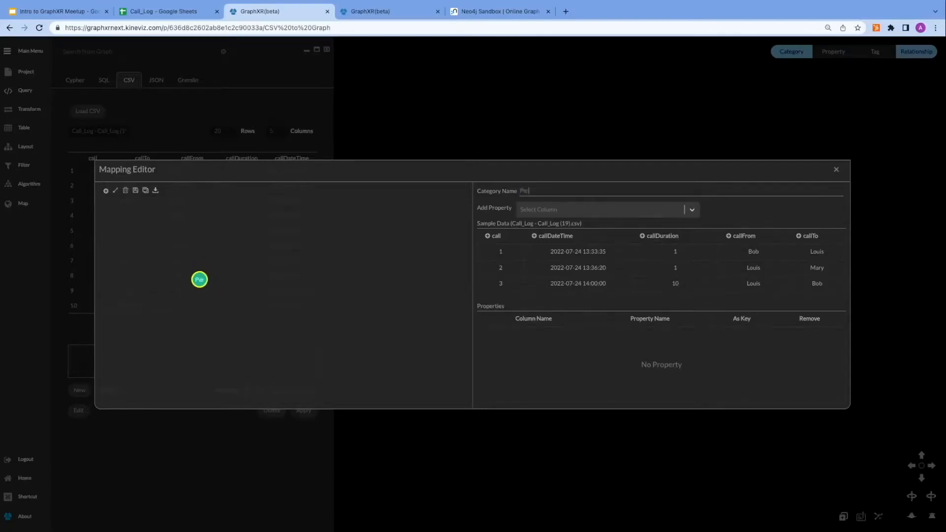
type("rson")
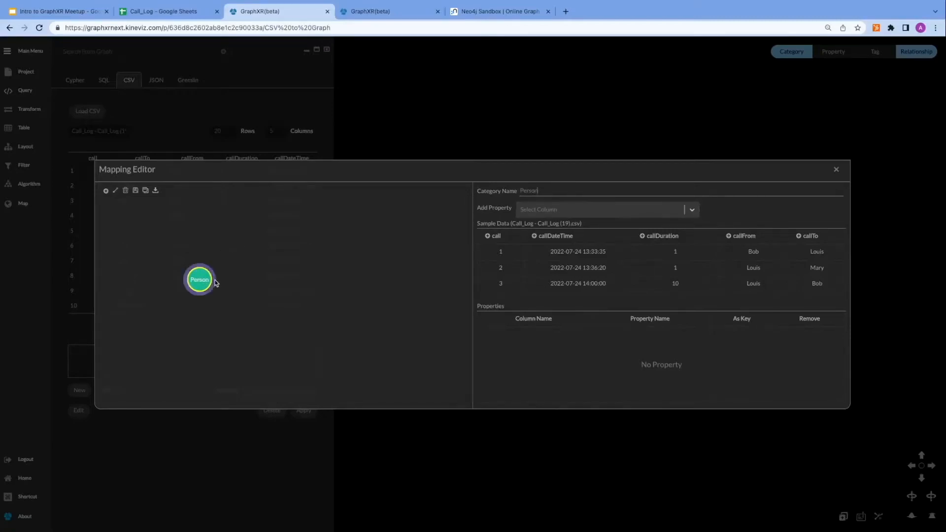
Step: Draw a relationship from Person to a second category and rename that category Person
left_click_drag(215, 283, 414, 284)
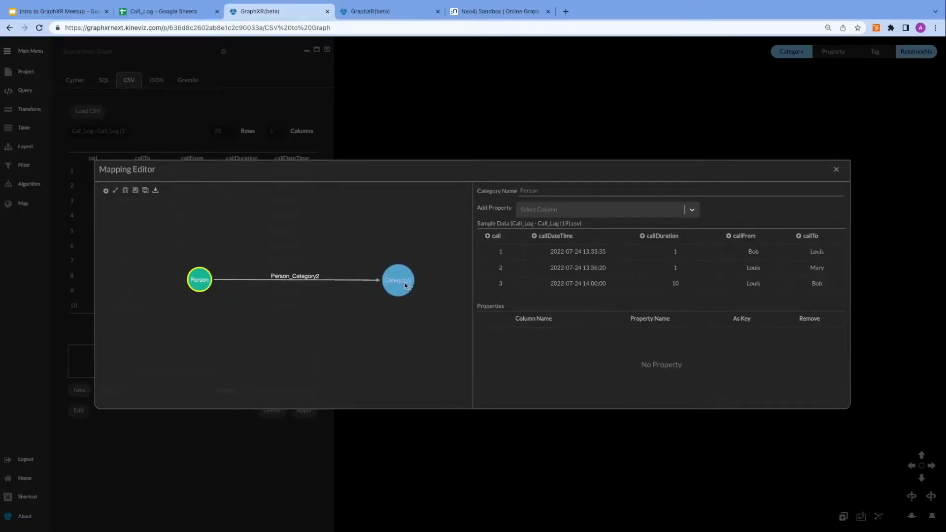
left_click(402, 286)
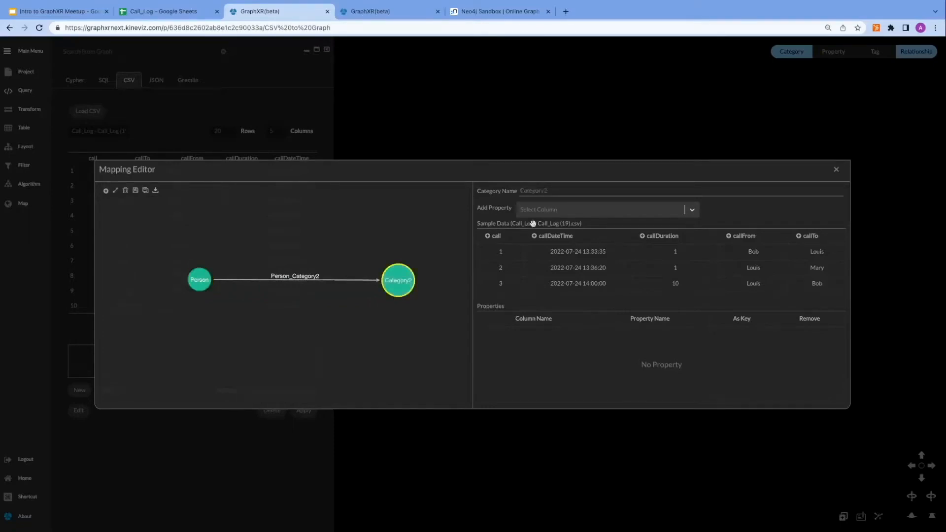
double_click(543, 189)
type("P")
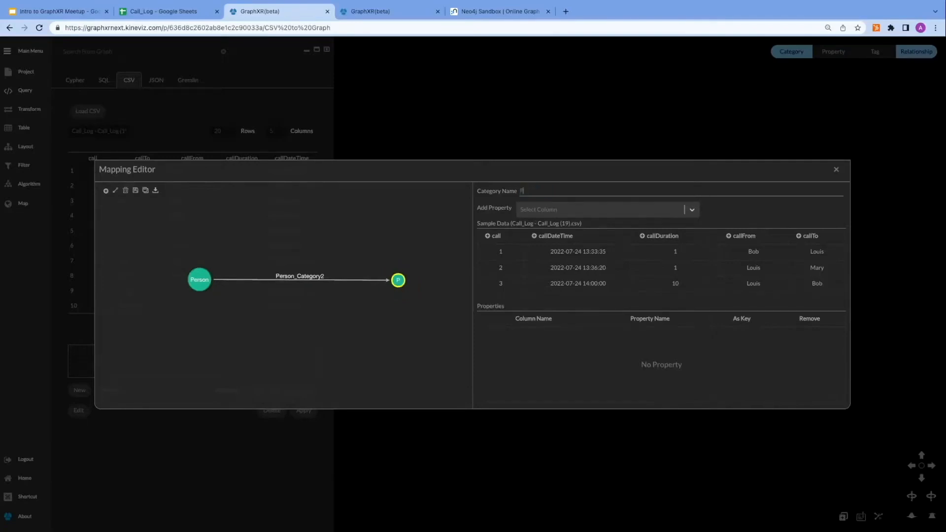
type("erson")
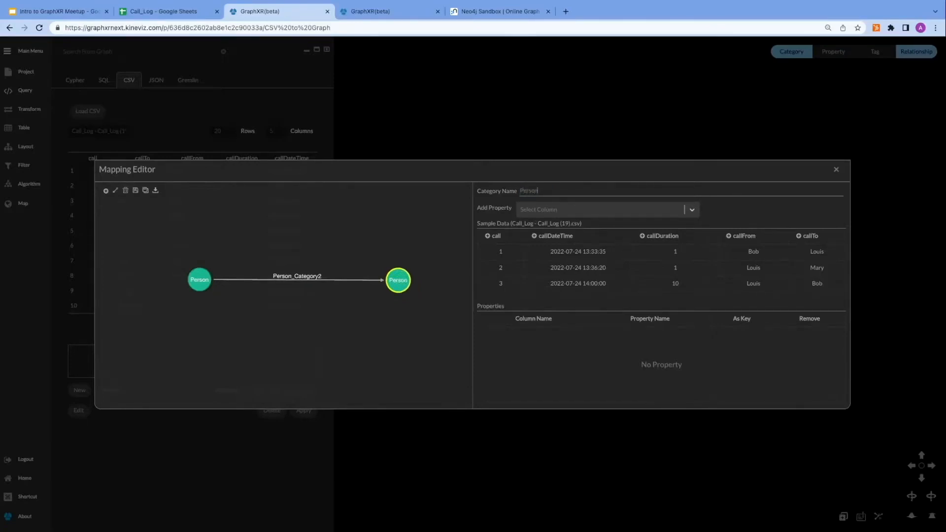
Step: Rename the relationship between the two Person categories to CALLED
left_click(298, 279)
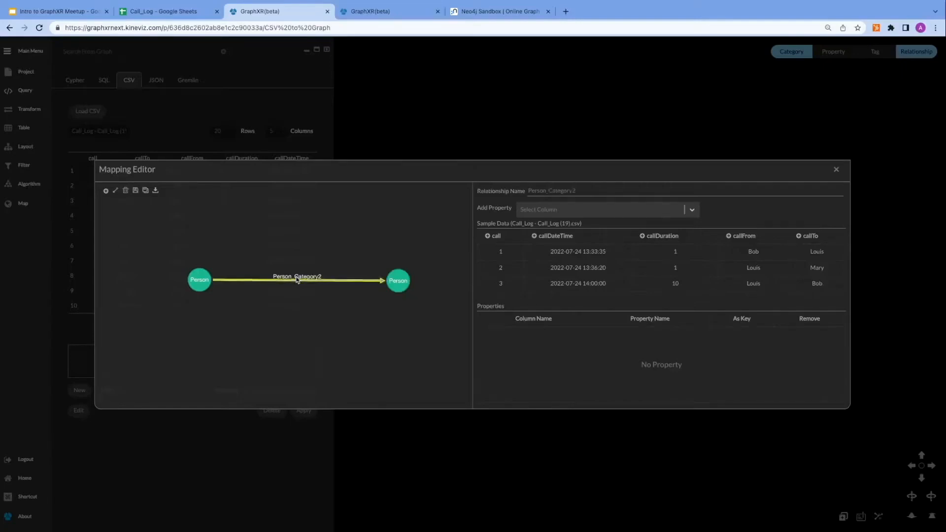
double_click(557, 190)
type("CAL")
type("LL")
key("BackSpace")
type("ED")
Step: Add callFrom to the source Person as a key property named Name, checking the spreadsheet columns briefly
left_click(199, 285)
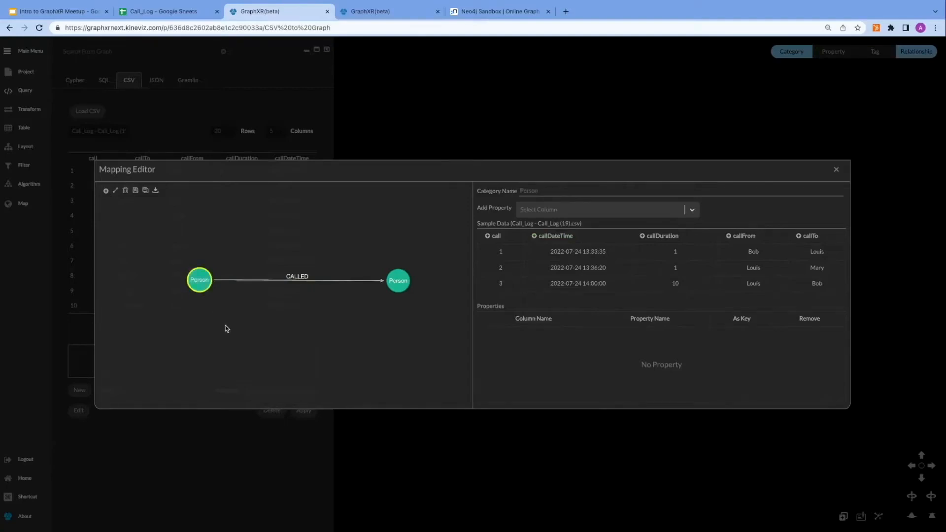
left_click(728, 237)
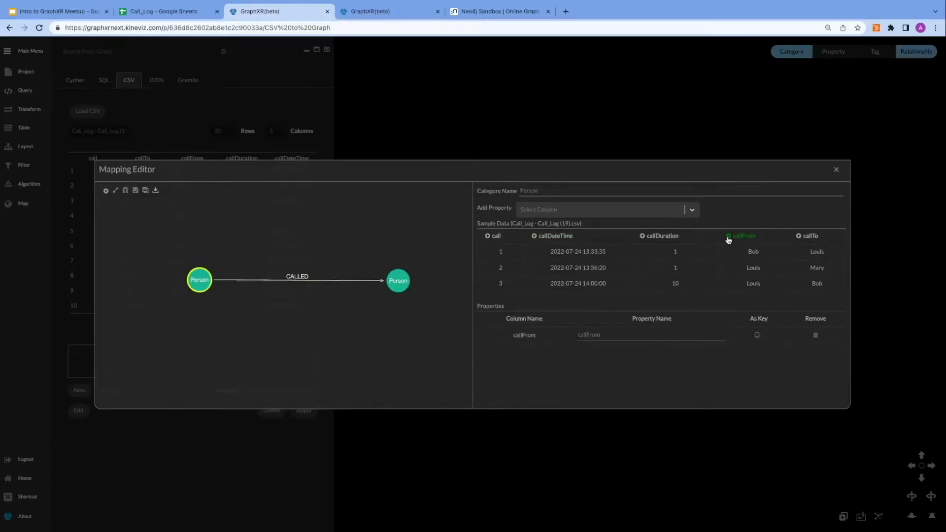
double_click(613, 335)
type("NAme")
key("BackSpace")
key("BackSpace")
key("BackSpace")
type("ame")
left_click(176, 11)
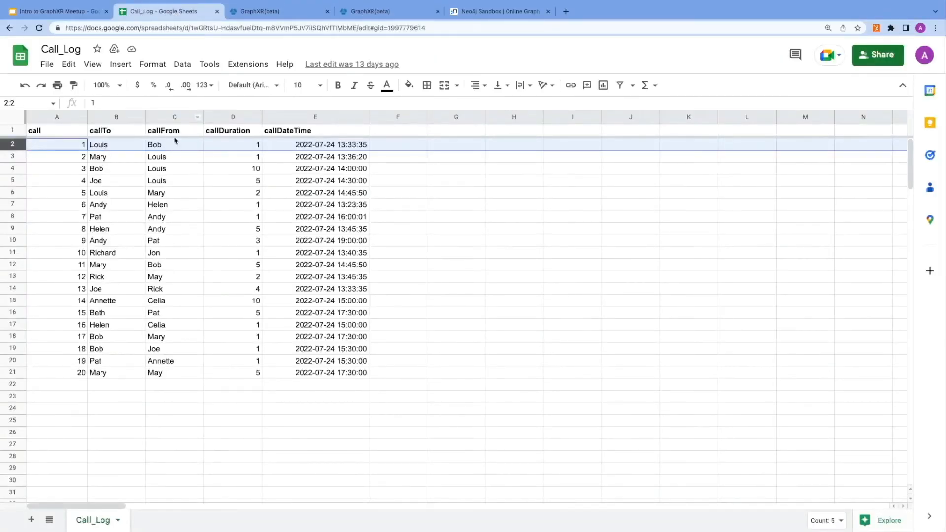
left_click(275, 12)
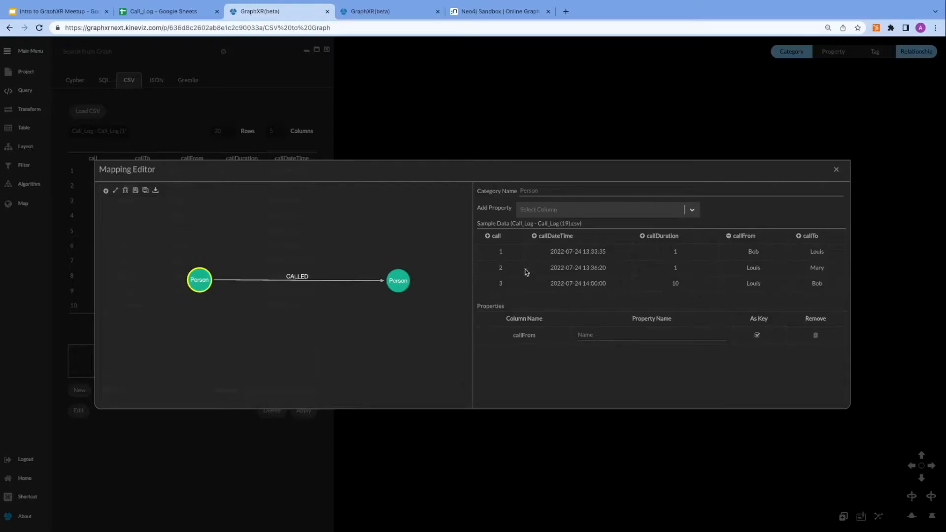
Step: Add callTo to the target Person as a property named Name and mark it as key
left_click(403, 288)
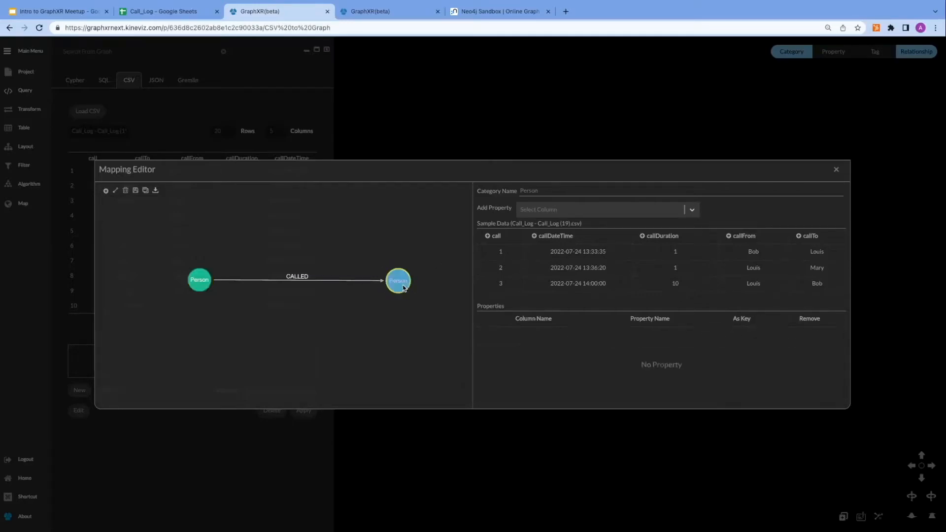
left_click(801, 240)
left_click(685, 334)
type("NAme")
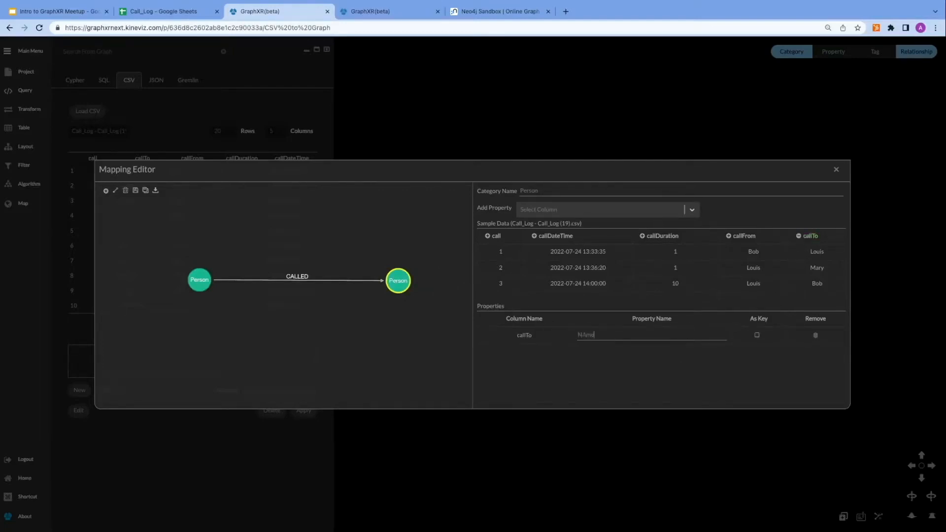
key("BackSpace")
key("BackSpace")
type("am")
left_click(757, 336)
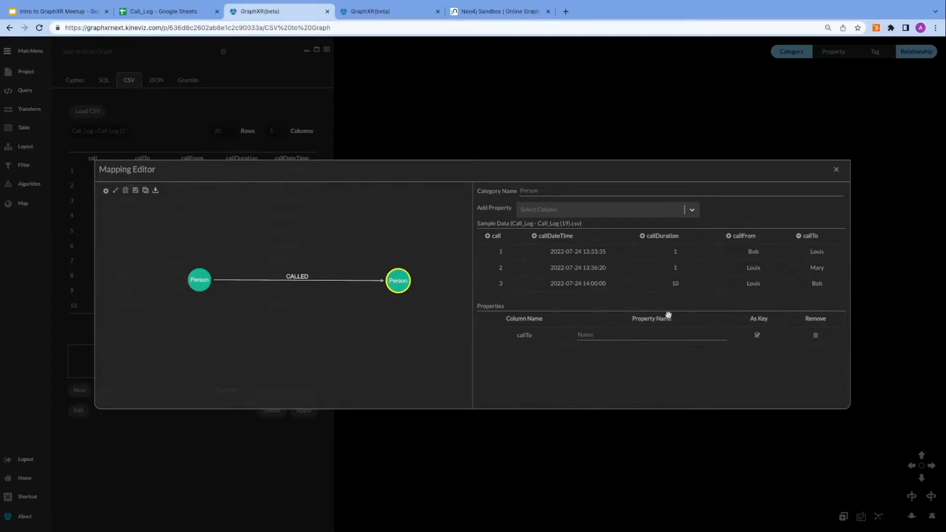
Step: Add the call, callDateTime and callDuration columns as properties of the CALLED relationship
left_click(316, 281)
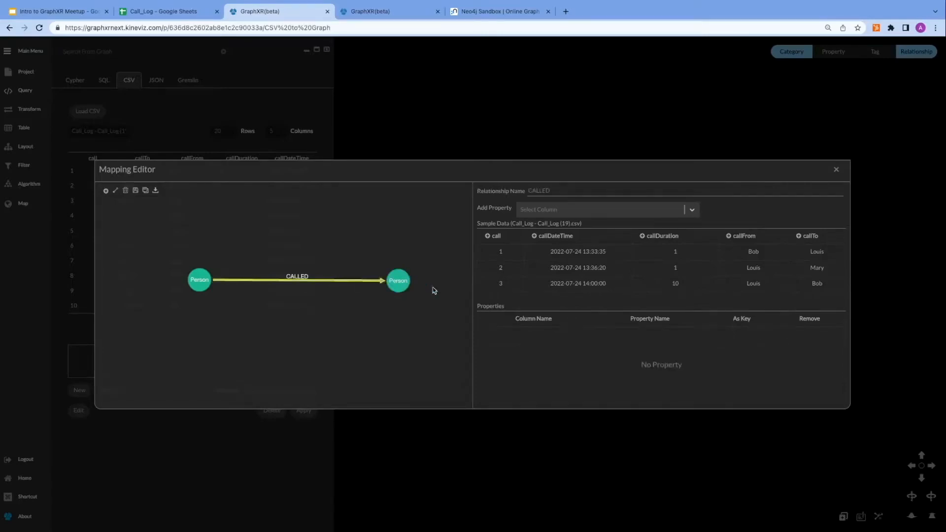
left_click(488, 236)
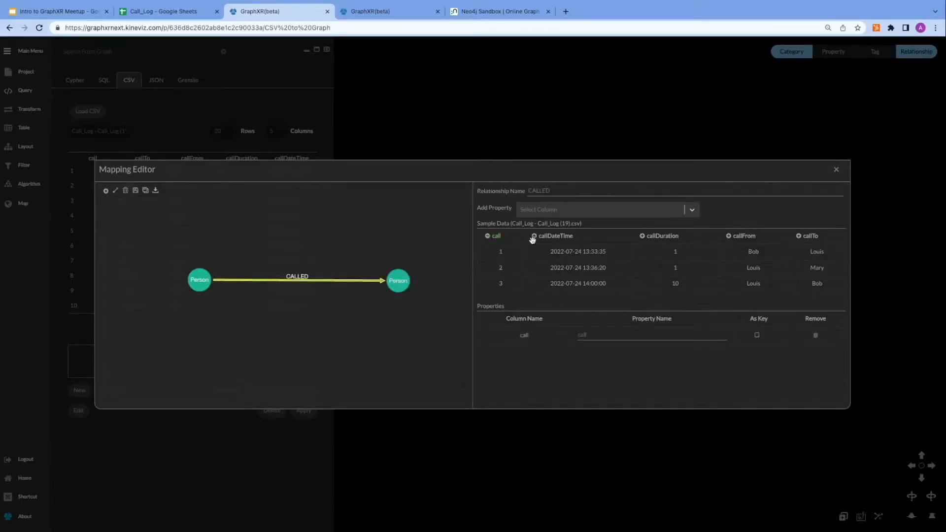
left_click(534, 236)
left_click(642, 236)
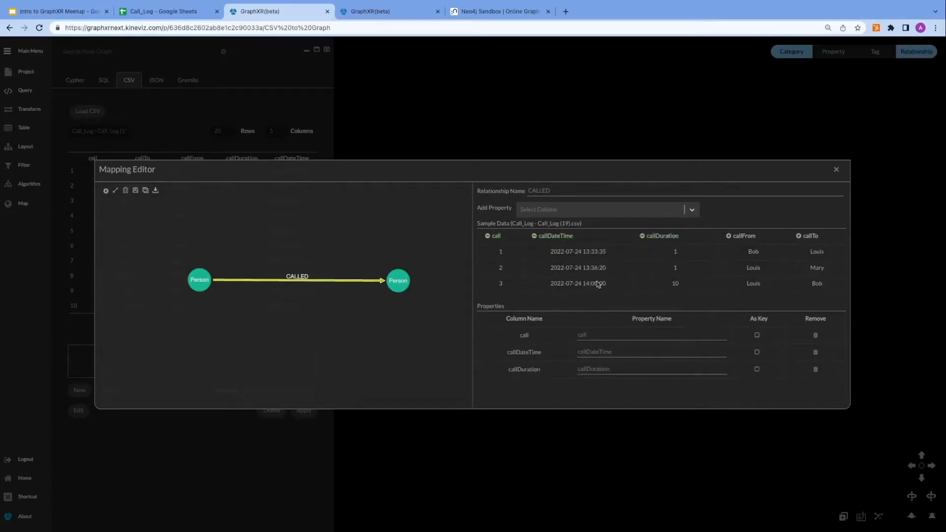
Step: Save the mapping as CALL_LOG
left_click(137, 194)
type("CALL_LOG")
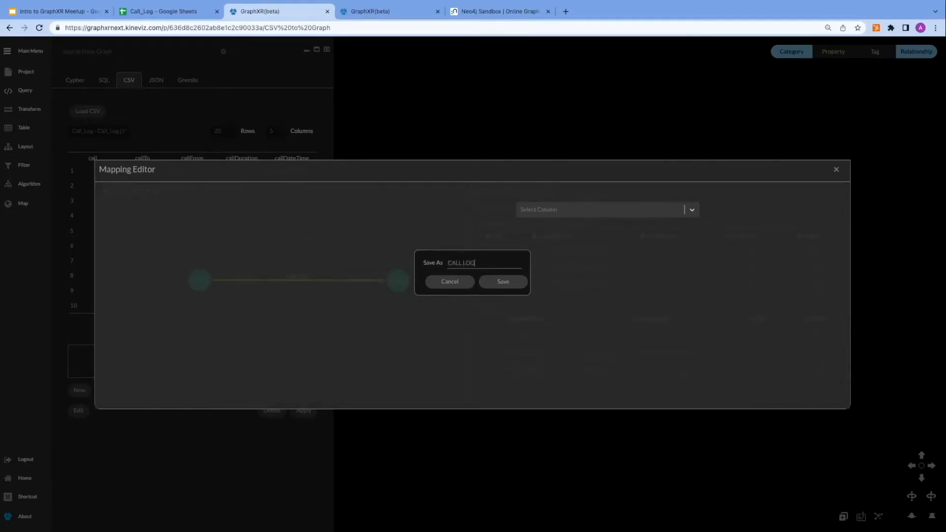
left_click(518, 286)
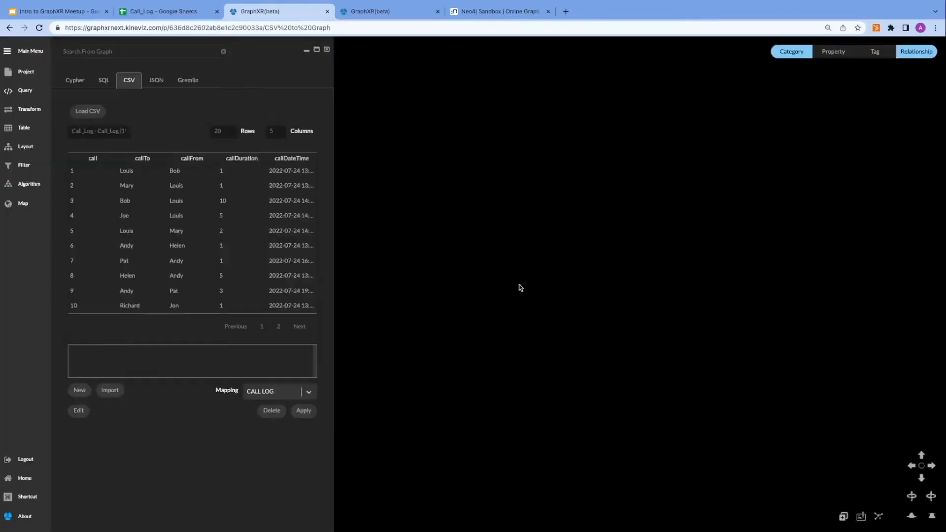
Step: Apply the CALL_LOG mapping to import the calls into the graph
left_click(304, 412)
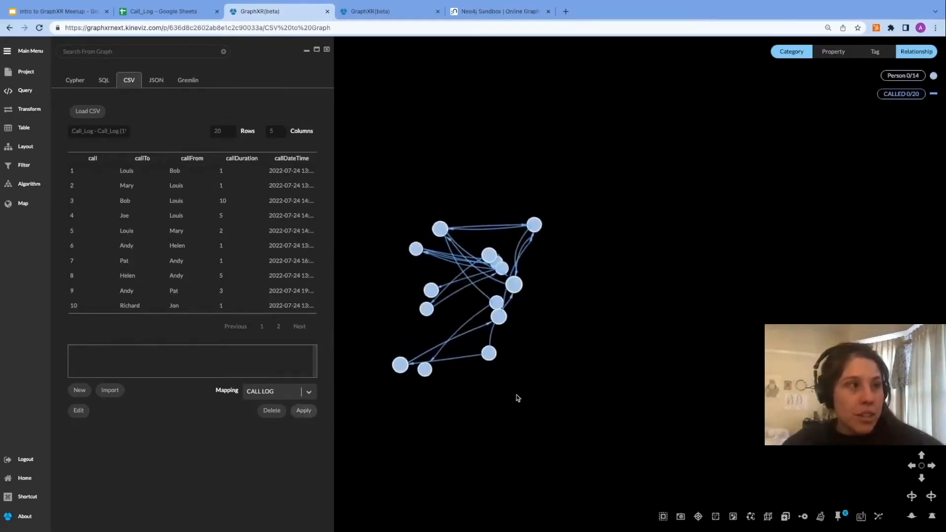
left_click_drag(453, 402, 778, 347)
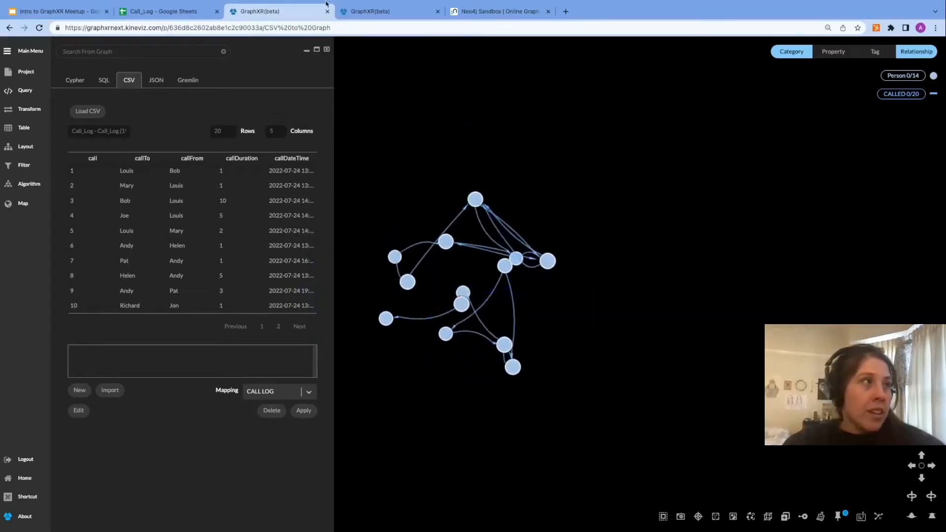
Step: Give the Person category the person icon, searching the icon library for person
left_click(327, 50)
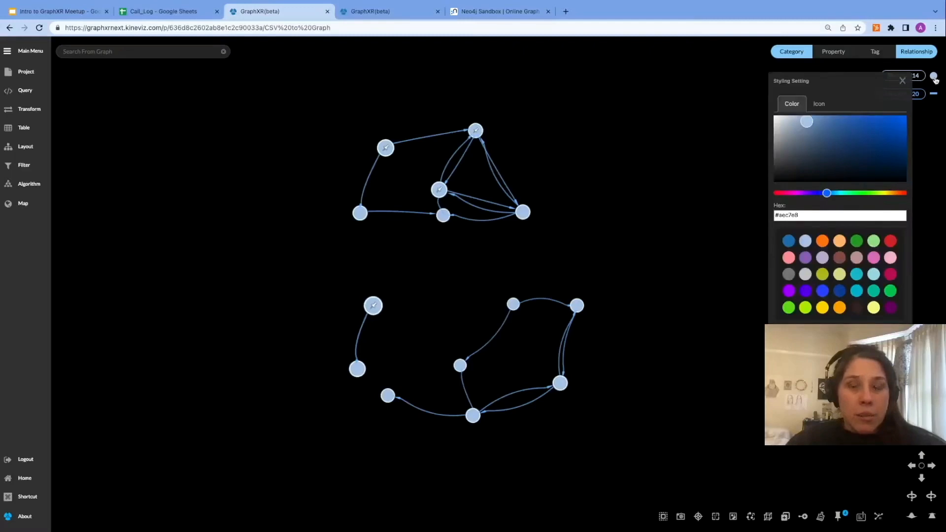
left_click(818, 105)
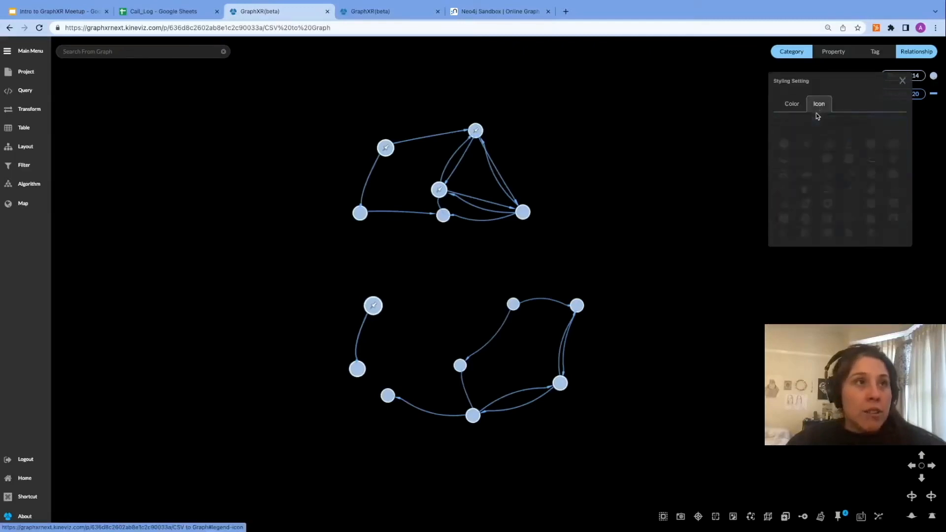
left_click(813, 127)
type("person")
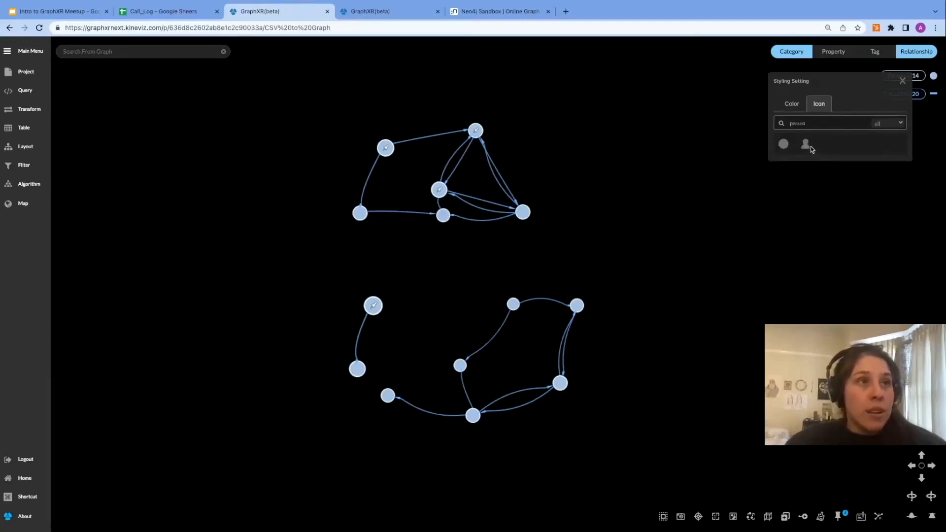
left_click(807, 146)
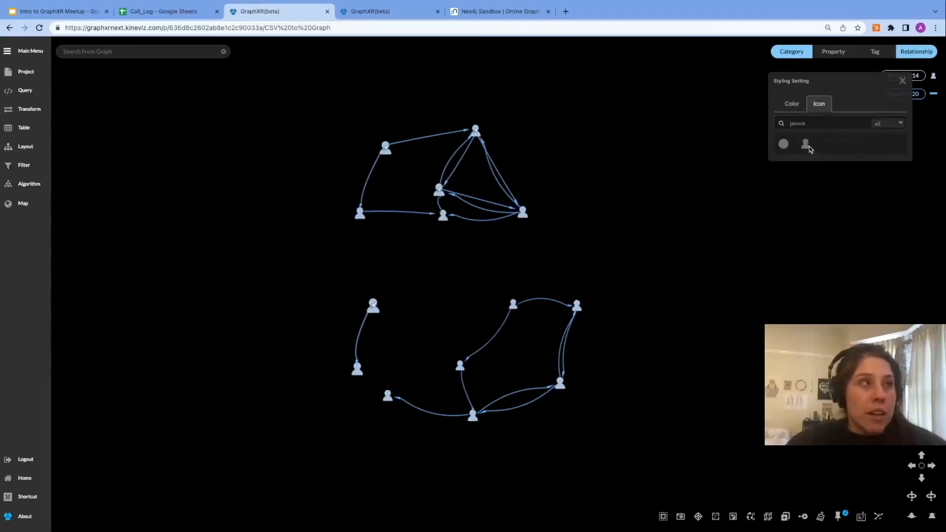
Step: Close the styling panel and colour the CALLED relationship red
left_click(902, 81)
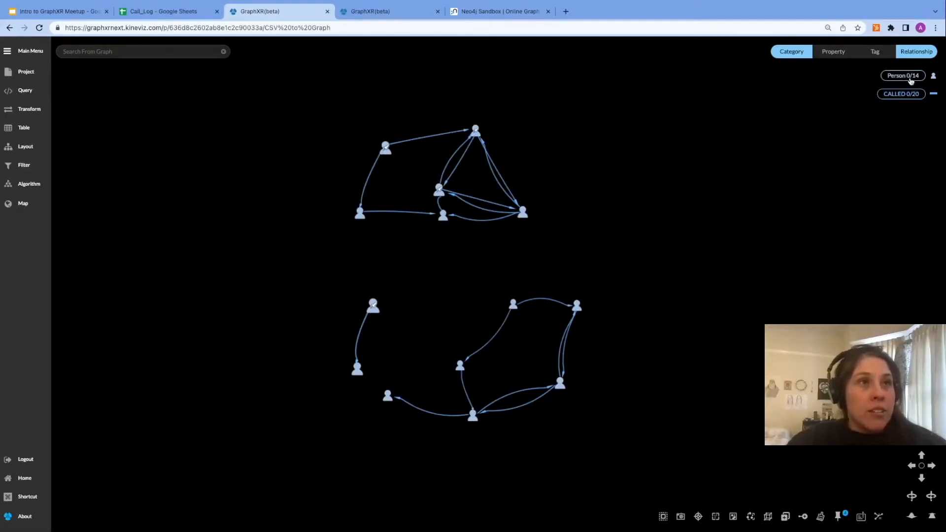
left_click(934, 95)
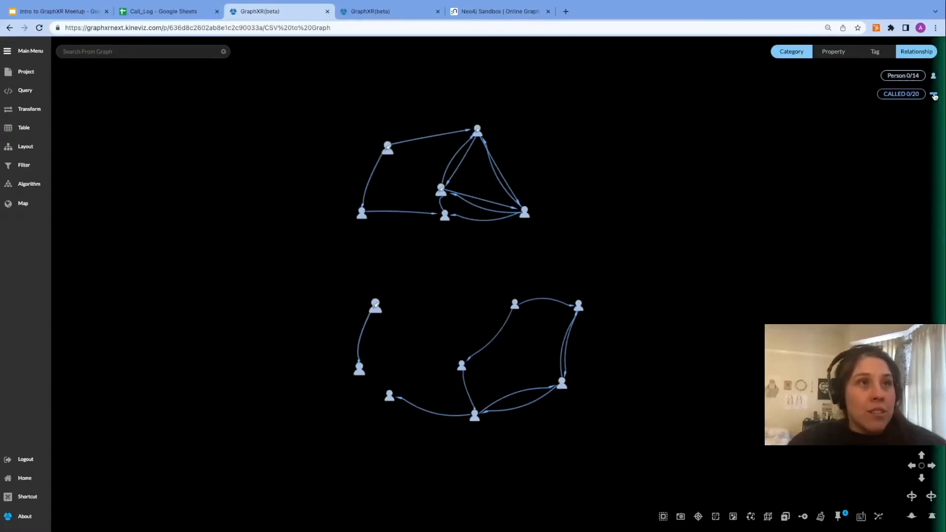
left_click(933, 95)
left_click(862, 115)
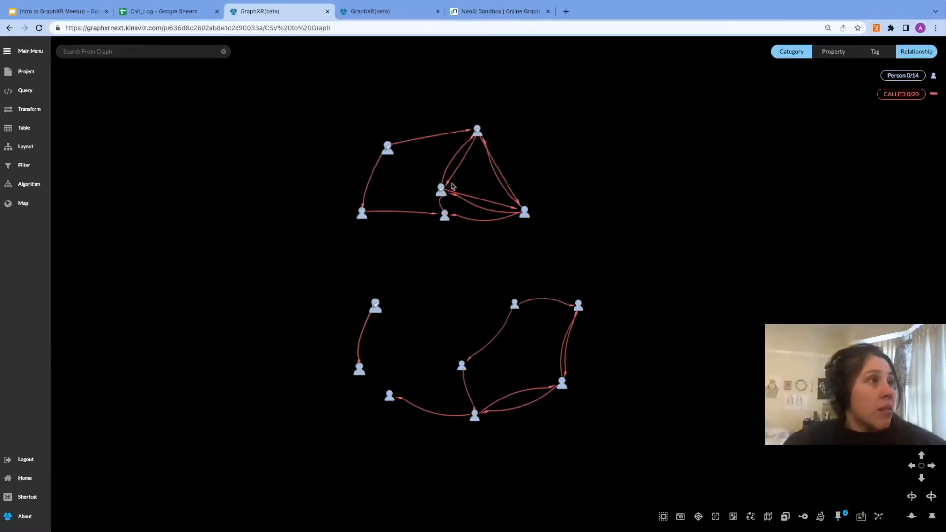
Step: Nudge one node slightly and use the Person Name property as the node caption
left_click_drag(445, 189, 460, 178)
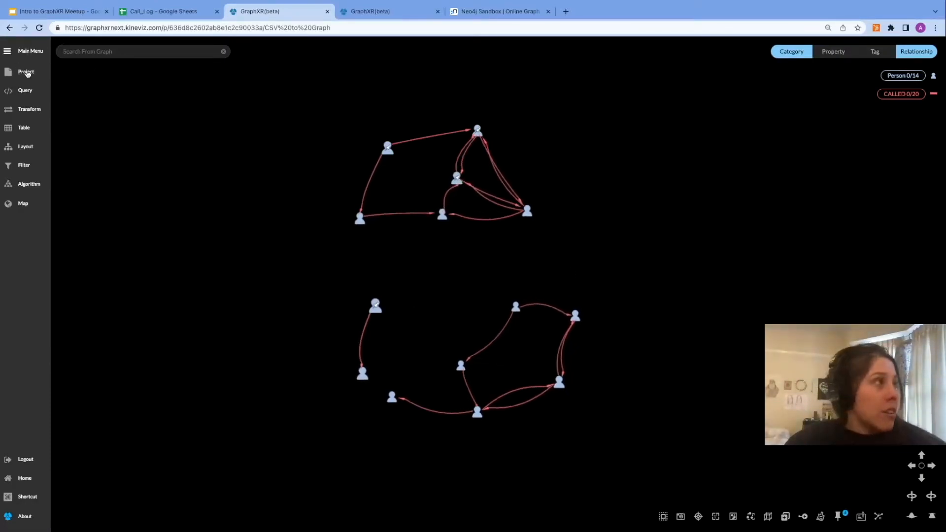
left_click(26, 72)
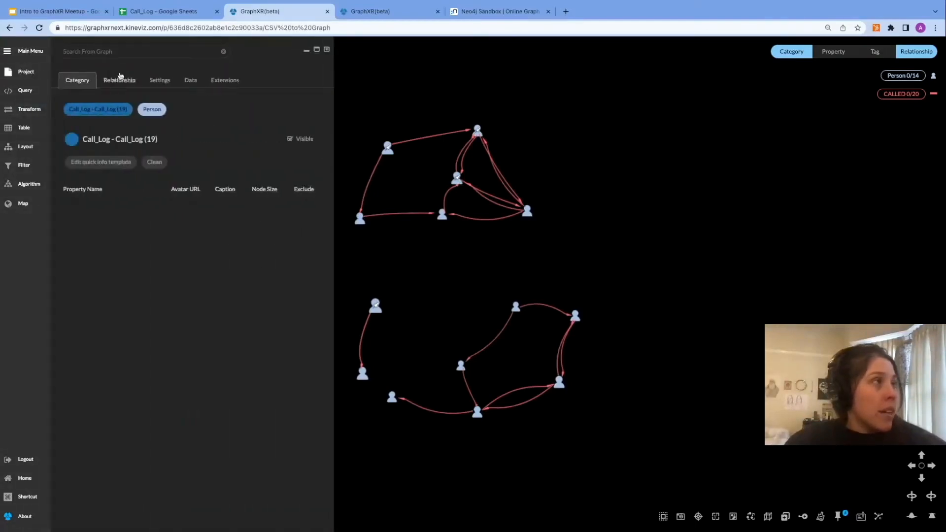
left_click(145, 111)
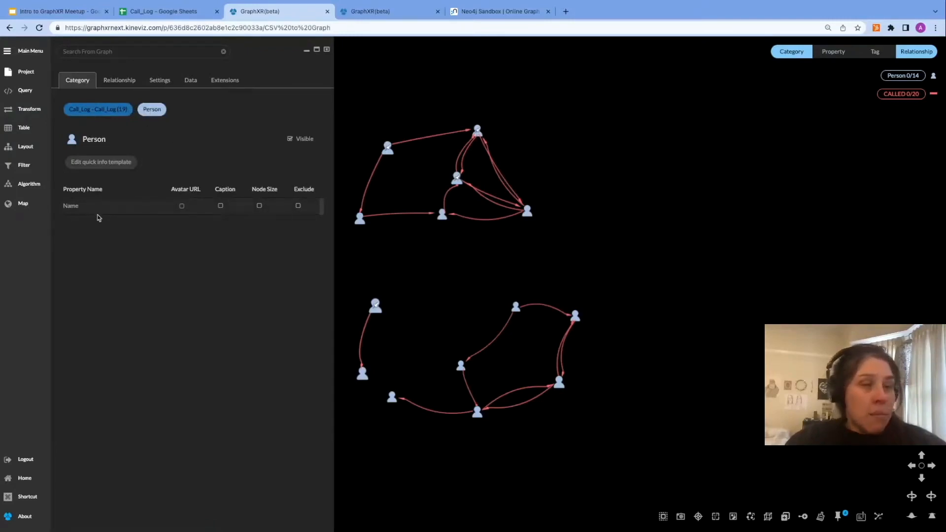
left_click(220, 206)
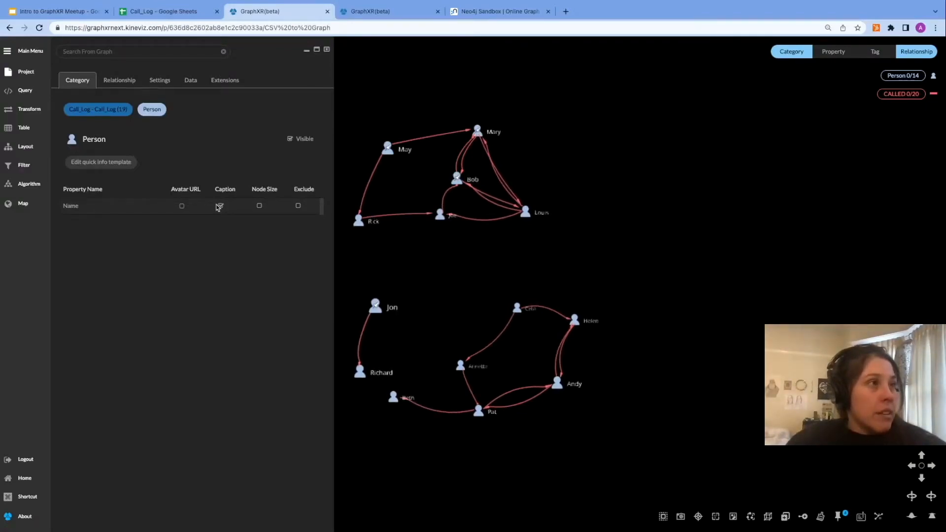
Step: In the project settings, show relationship names and raise the caption size scale to 1.2
left_click(158, 84)
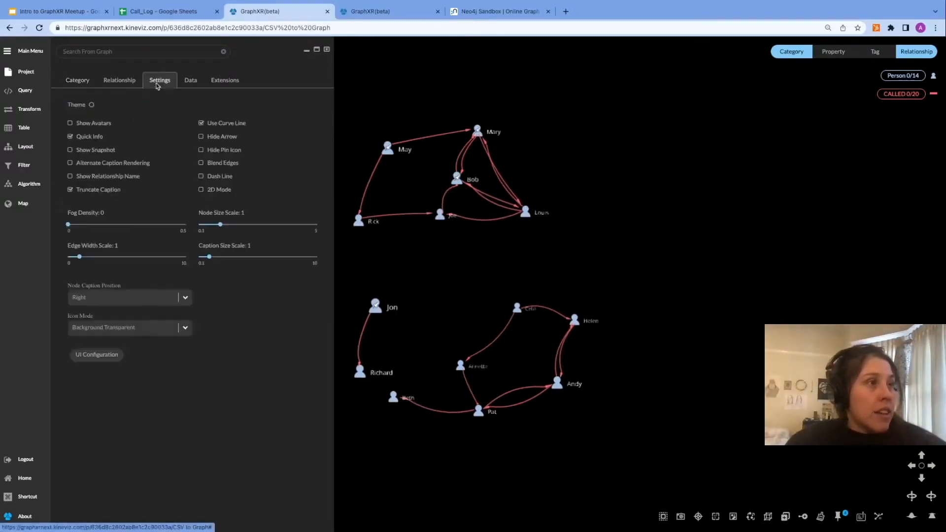
left_click(71, 176)
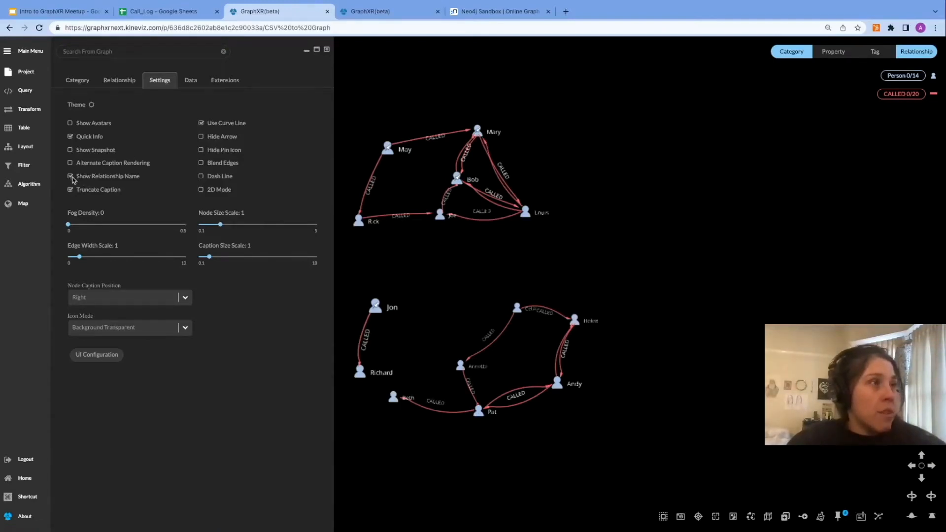
mouse_move(210, 257)
left_mouse_down()
mouse_move(245, 258)
mouse_move(209, 257)
left_mouse_up()
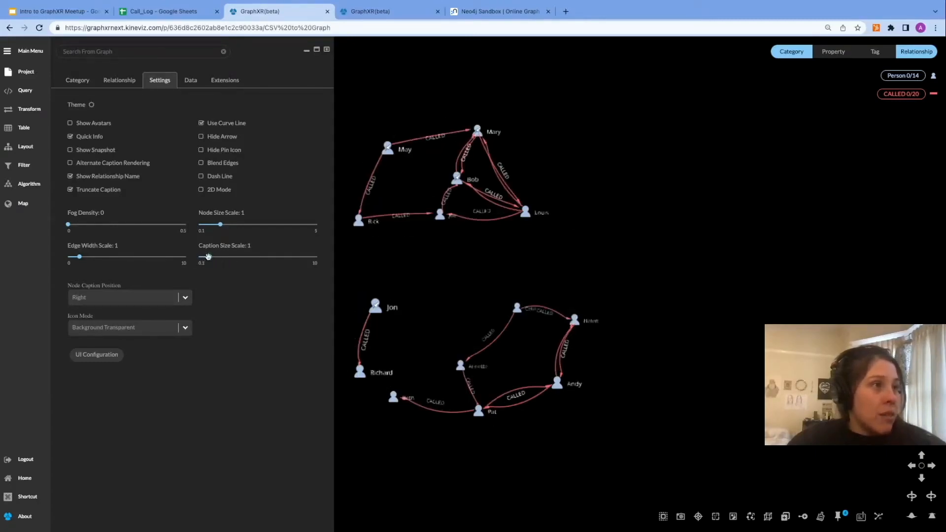
left_click(211, 257)
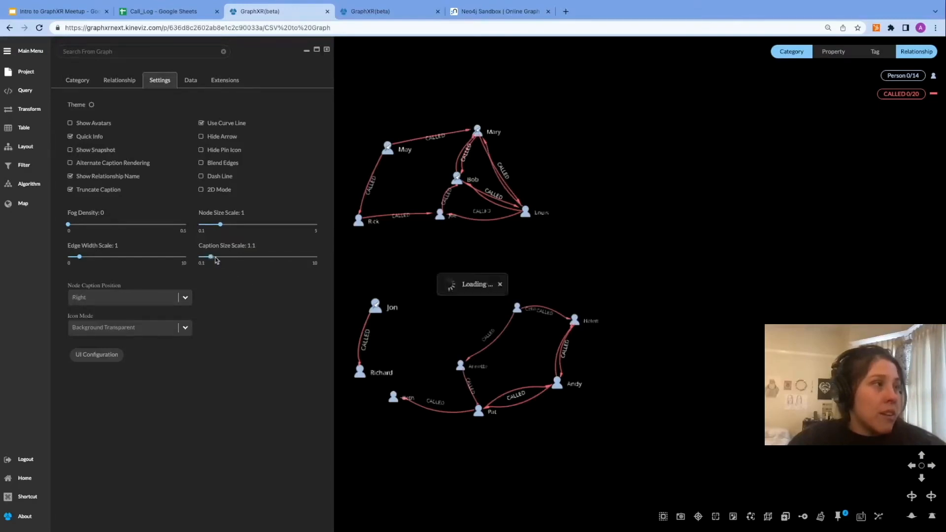
left_click(212, 257)
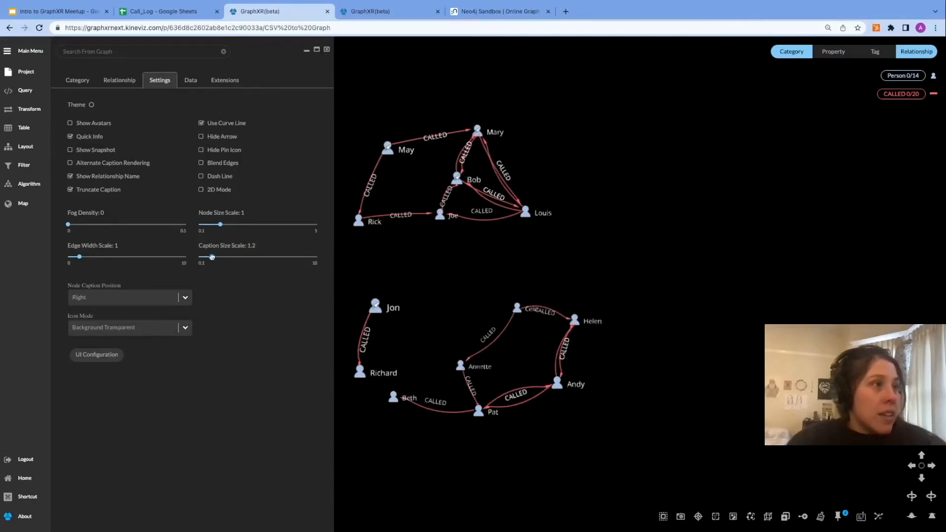
Step: Switch the graph to 2D mode and close the project panel
left_click(201, 190)
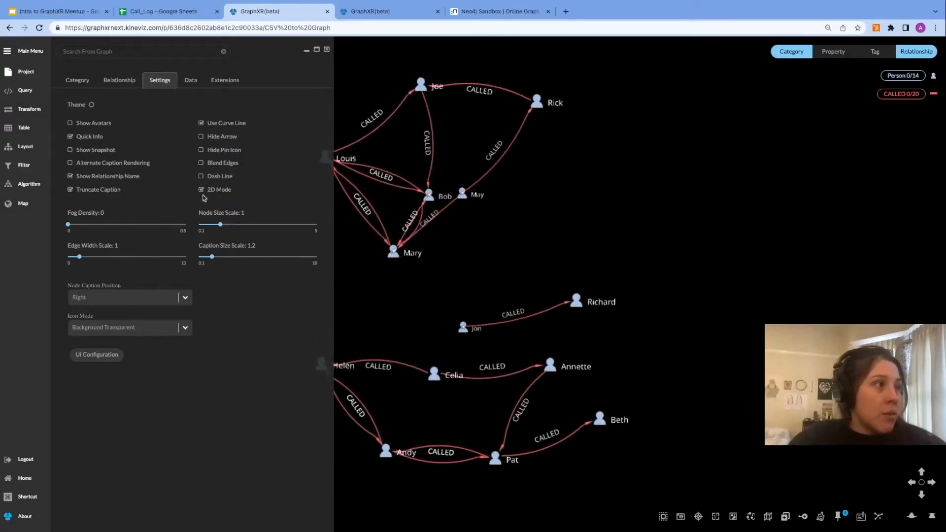
scroll(412, 270, "up", 2)
scroll(412, 270, "down", 4)
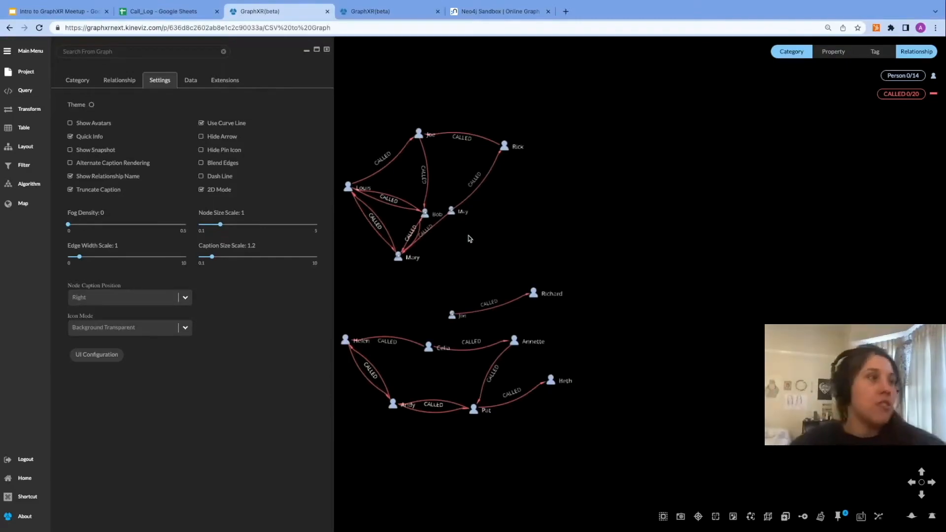
left_click(328, 49)
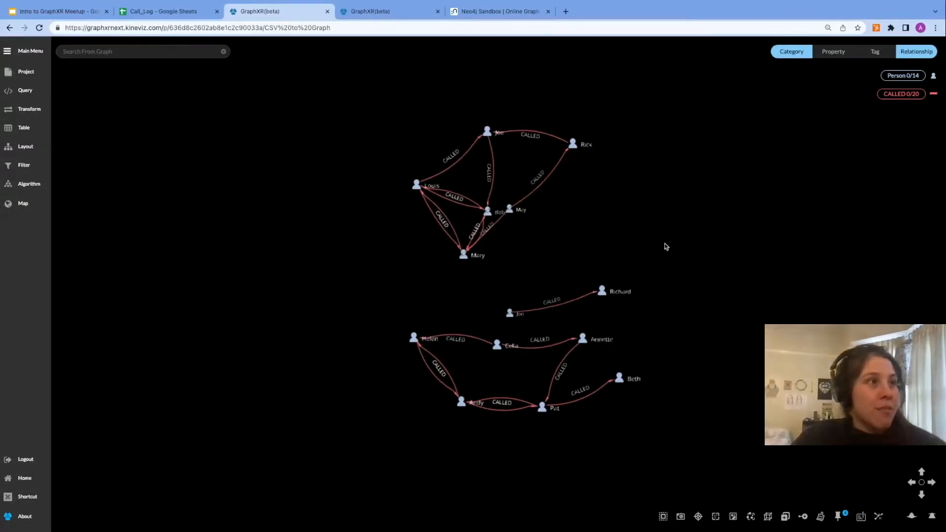
scroll(664, 243, "up", 3)
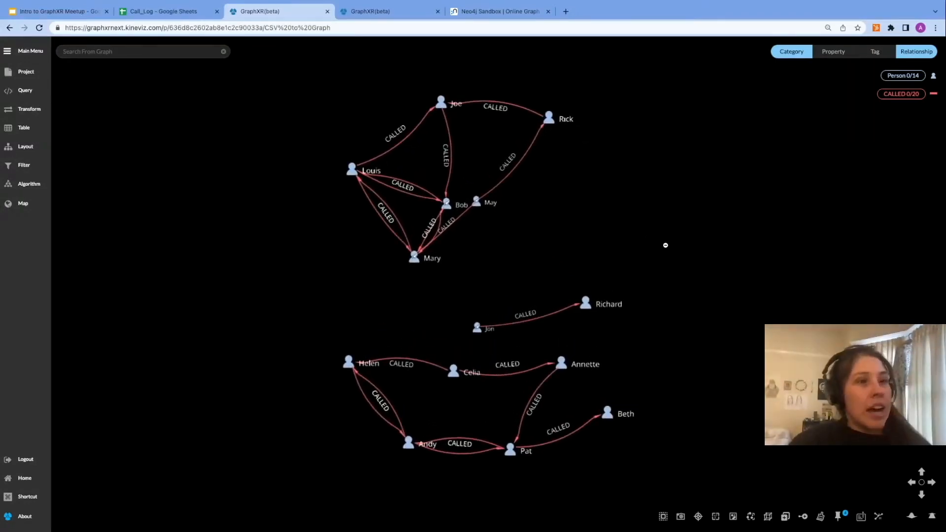
Step: Turn on Hide Pin Icon in the project settings and close the panel
left_click(33, 77)
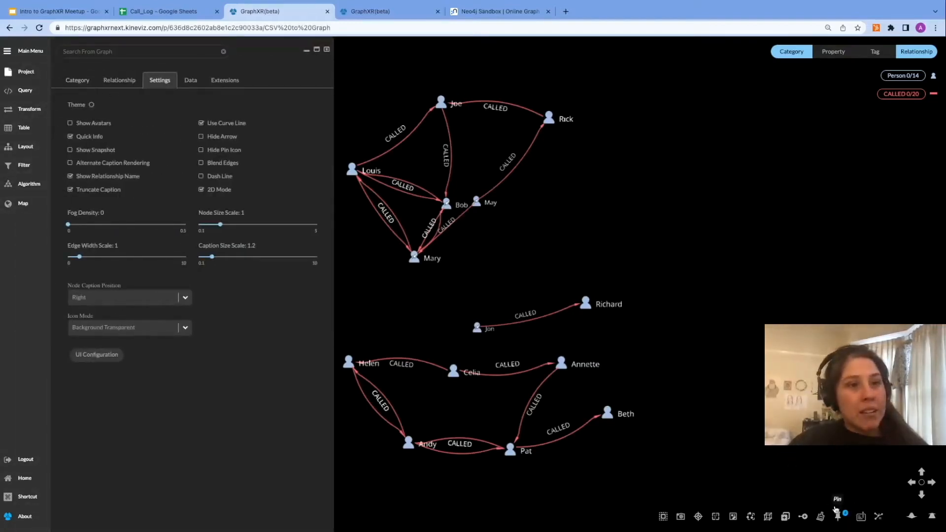
mouse_move(446, 208)
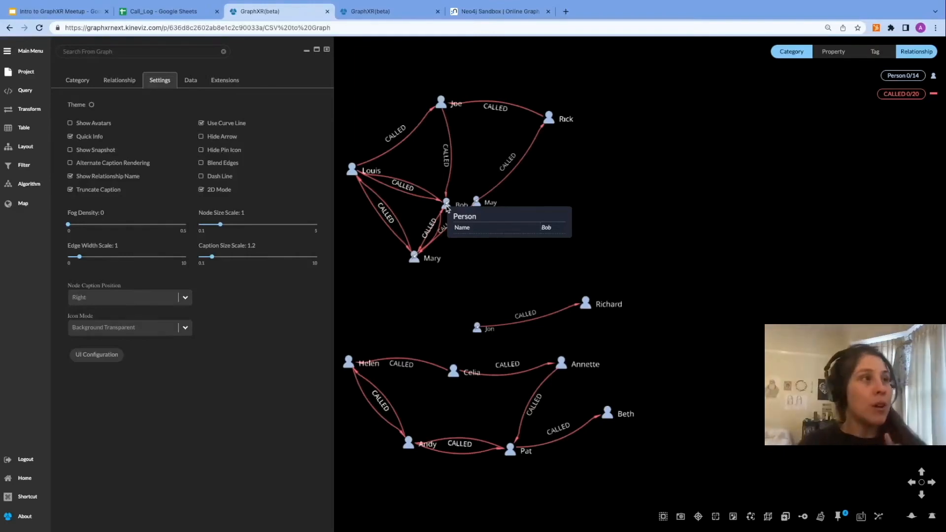
left_click(201, 150)
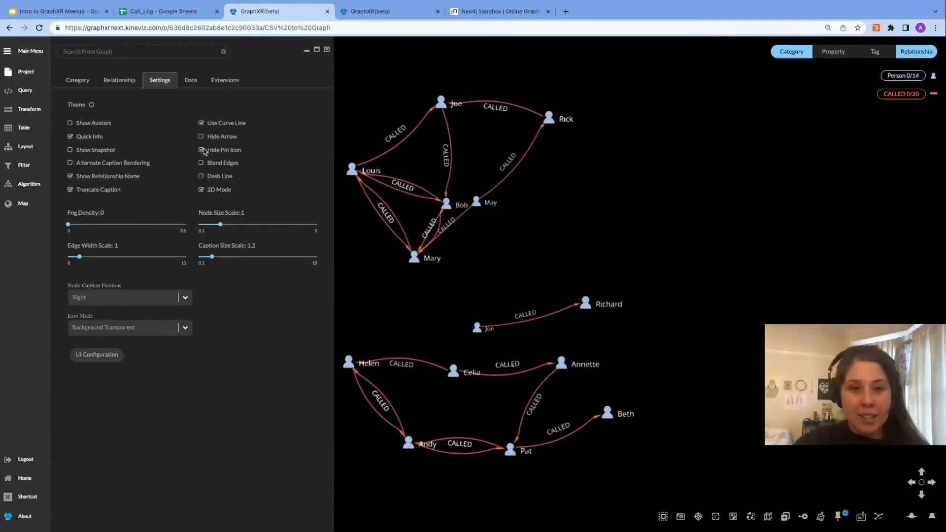
left_click(327, 50)
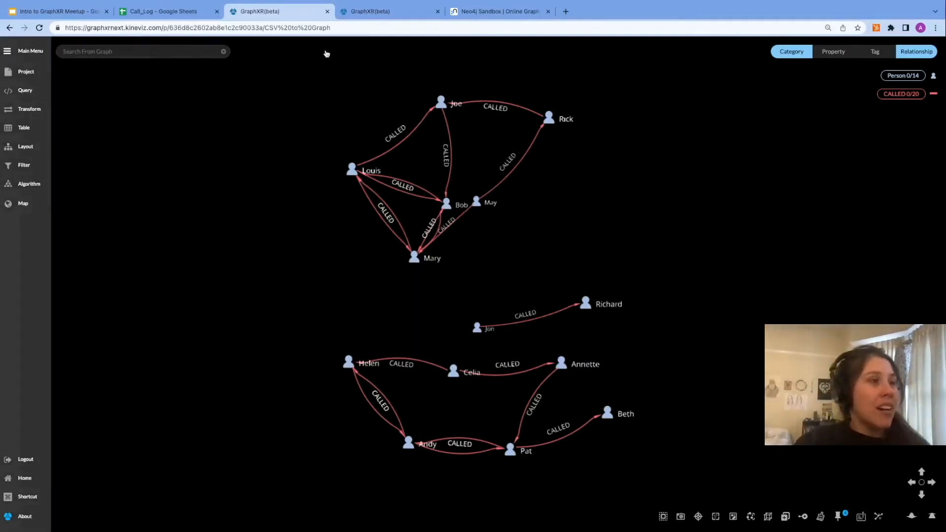
Step: Save the current graph as a view named Call log
left_click(21, 73)
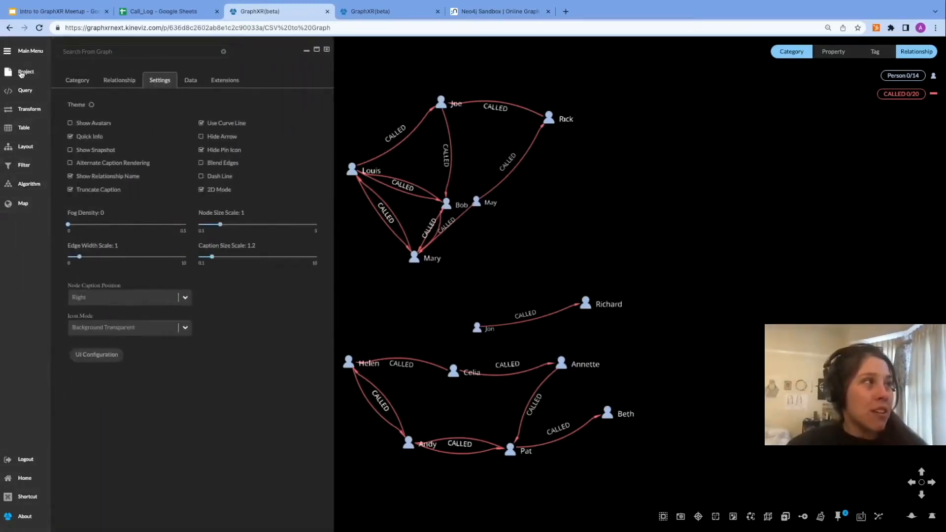
left_click(191, 82)
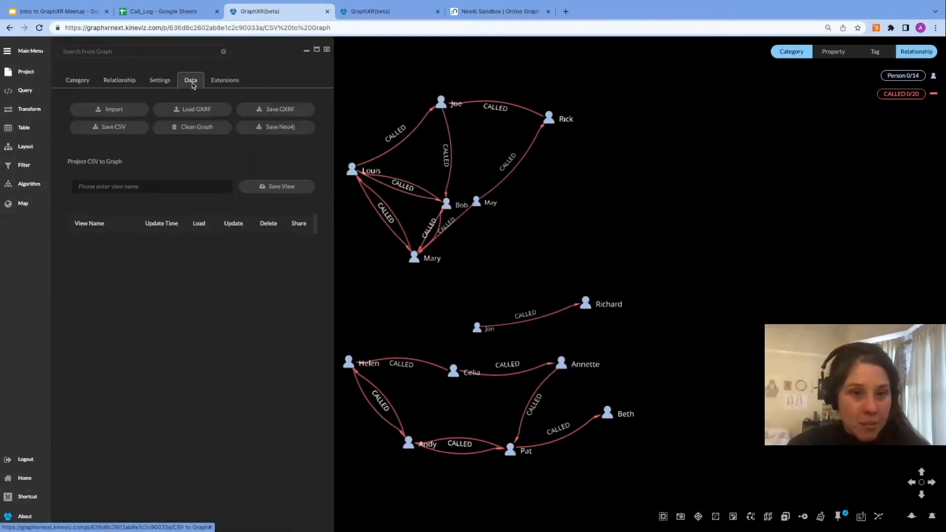
left_click(193, 187)
type("Ca")
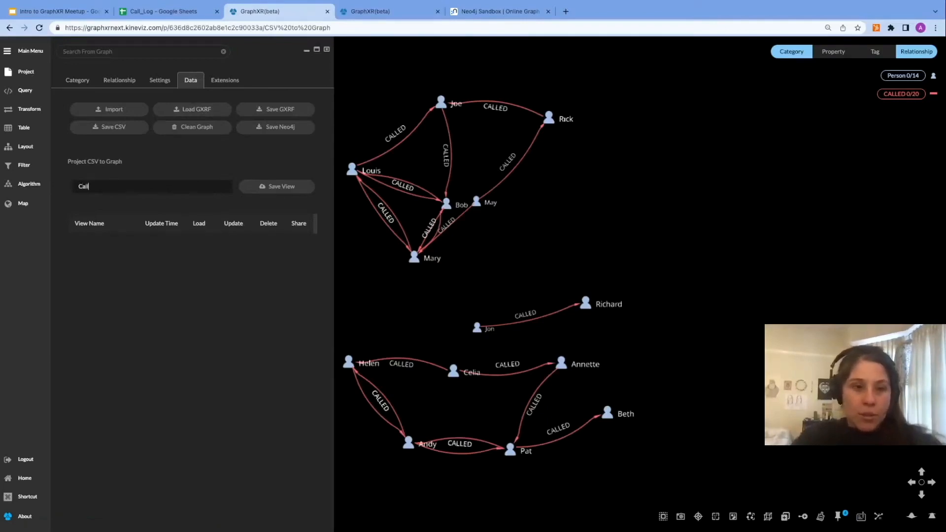
type("ll log")
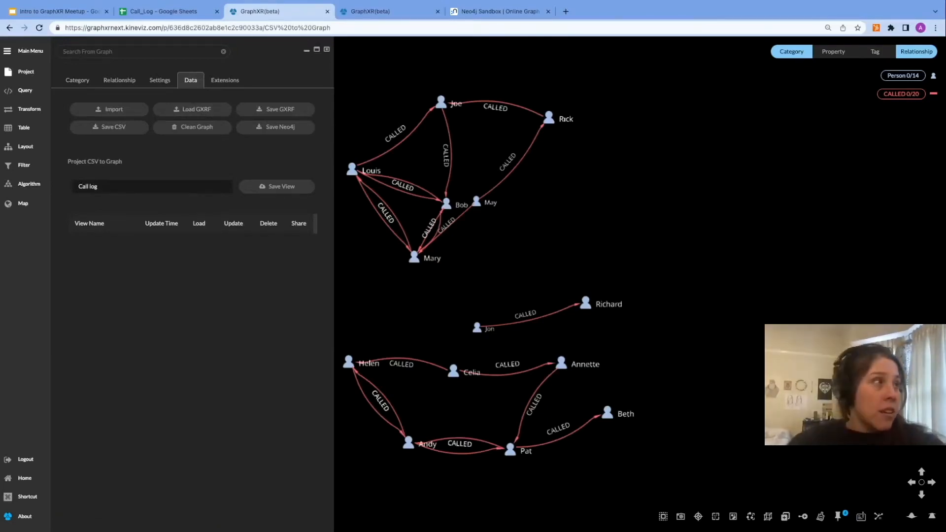
left_click(298, 188)
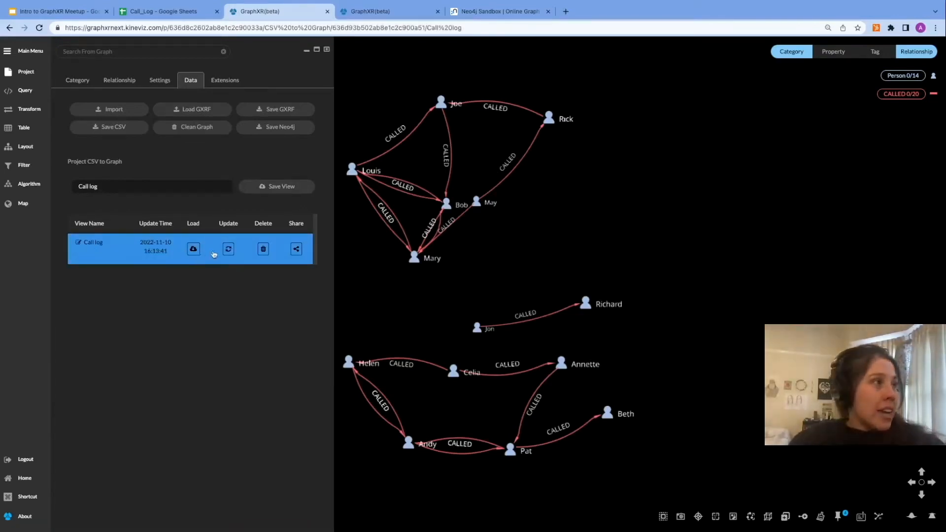
Step: Share the Call log view, inspect the share link's URL, and return to the project tab
left_click(296, 250)
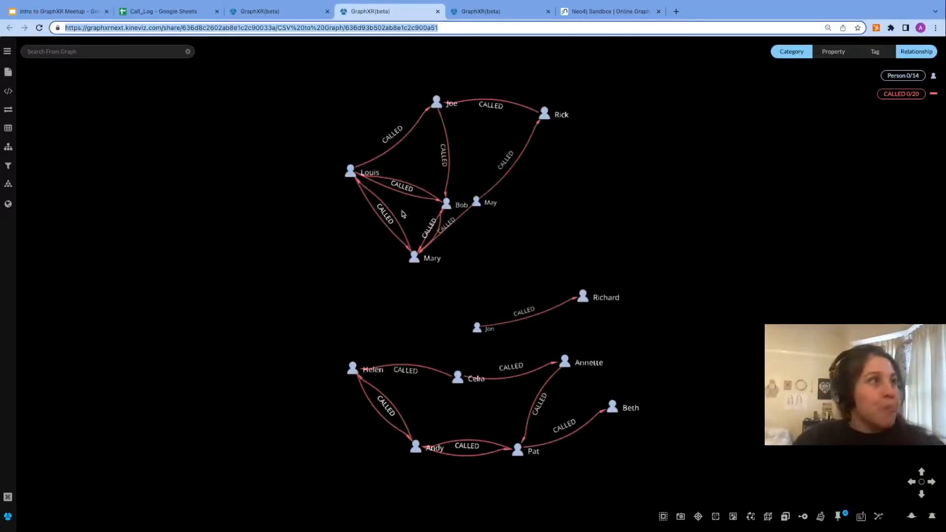
left_click(283, 29)
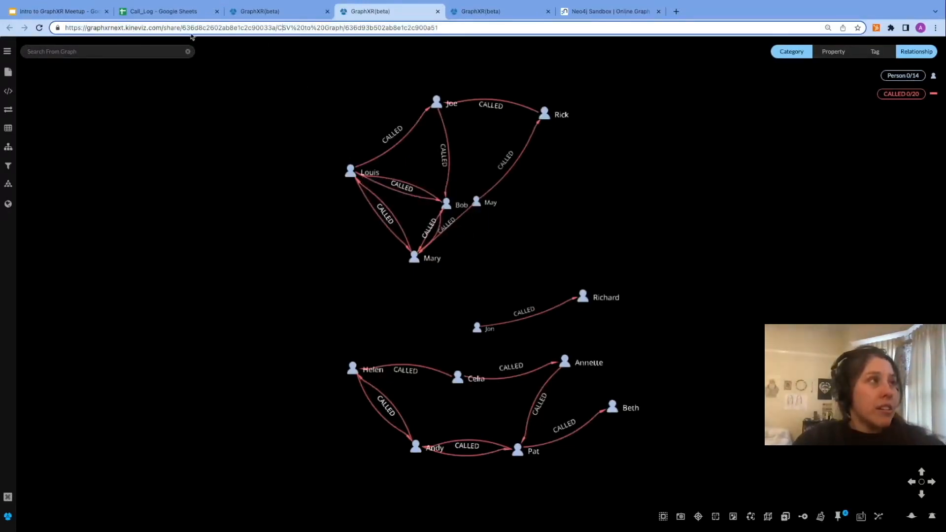
left_click_drag(162, 28, 176, 29)
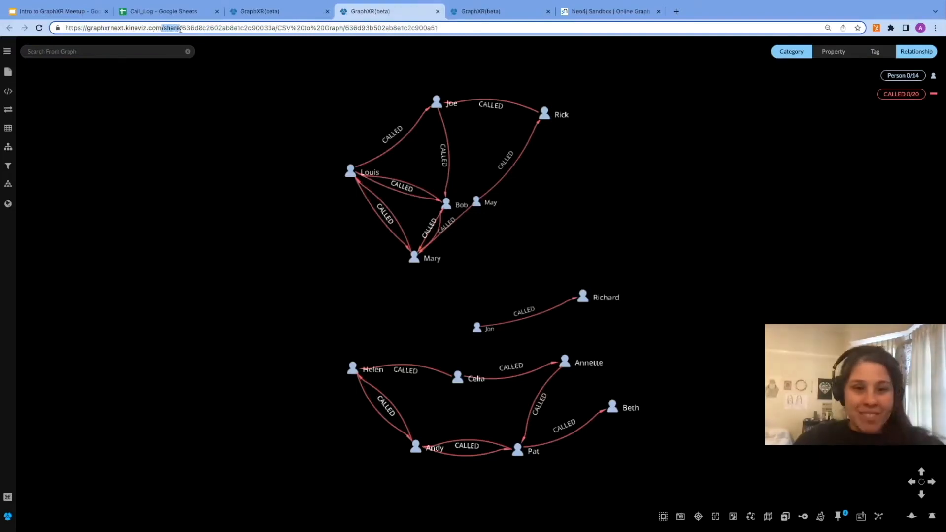
left_click(217, 97)
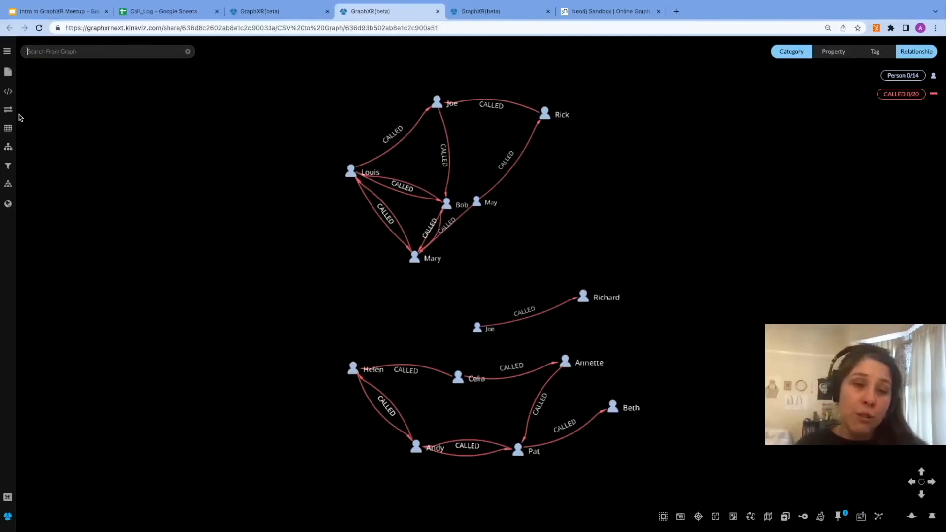
left_click(294, 12)
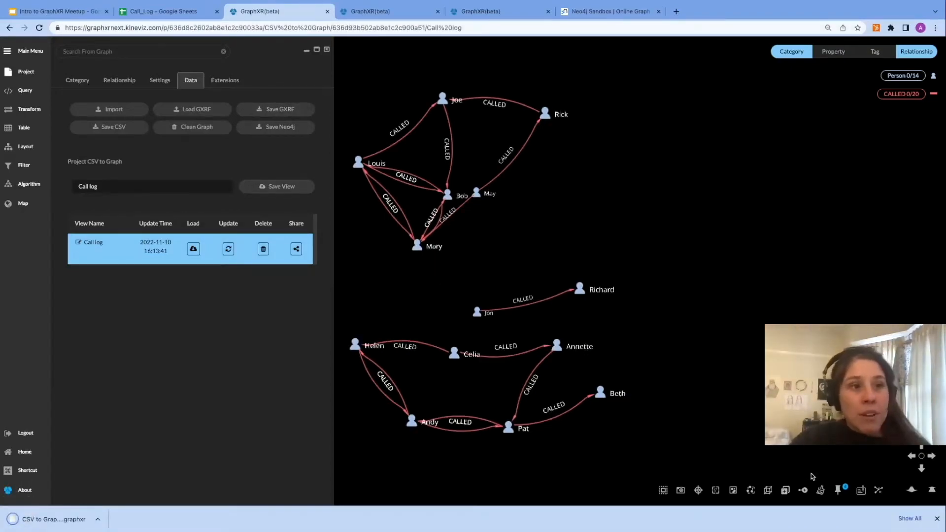
Step: Clear all graph data, then restore it by dropping the downloaded CSV to Graph graphxr file onto the canvas
left_click(819, 490)
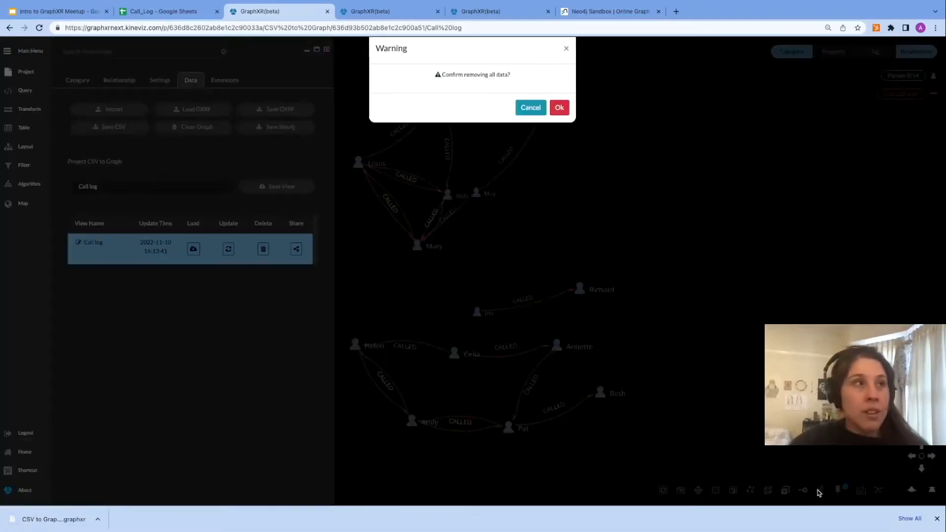
left_click(559, 108)
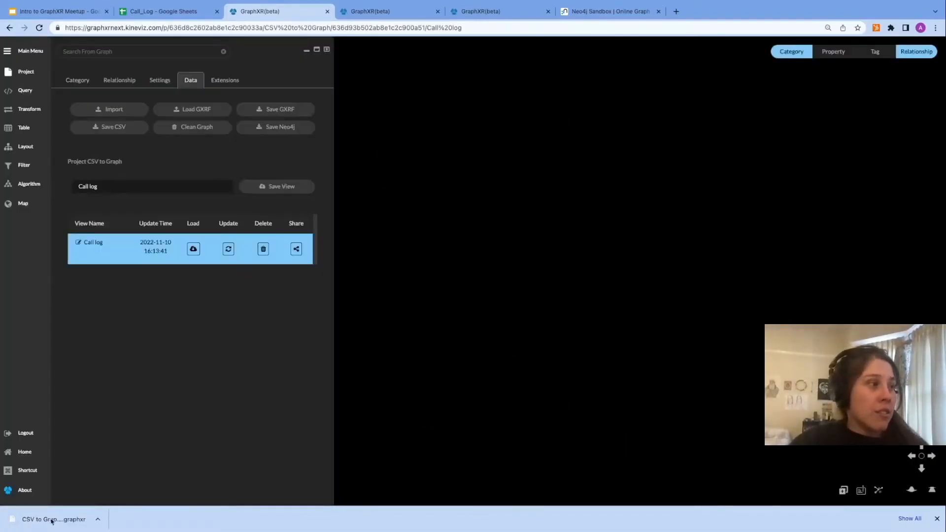
left_click_drag(52, 521, 543, 268)
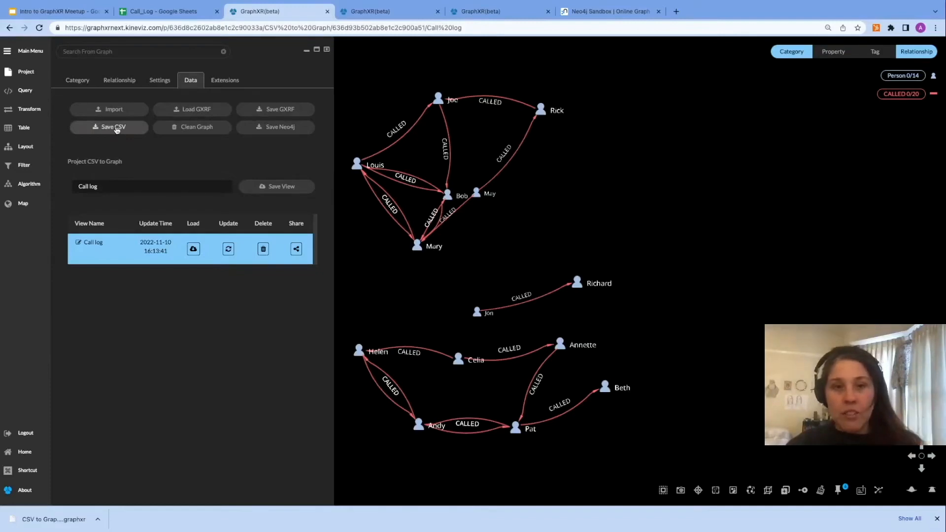
Step: Switch to the presentation tab and advance to the next slide
left_click(73, 11)
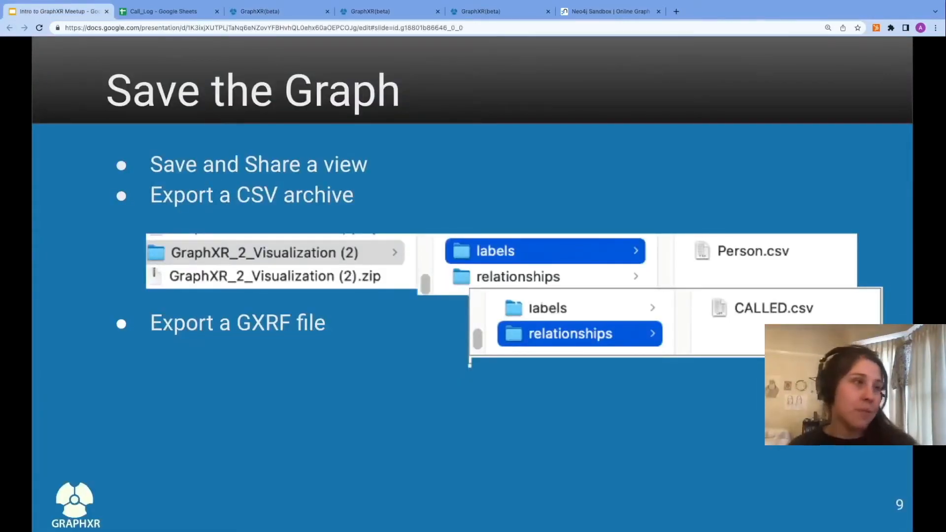
key("Right")
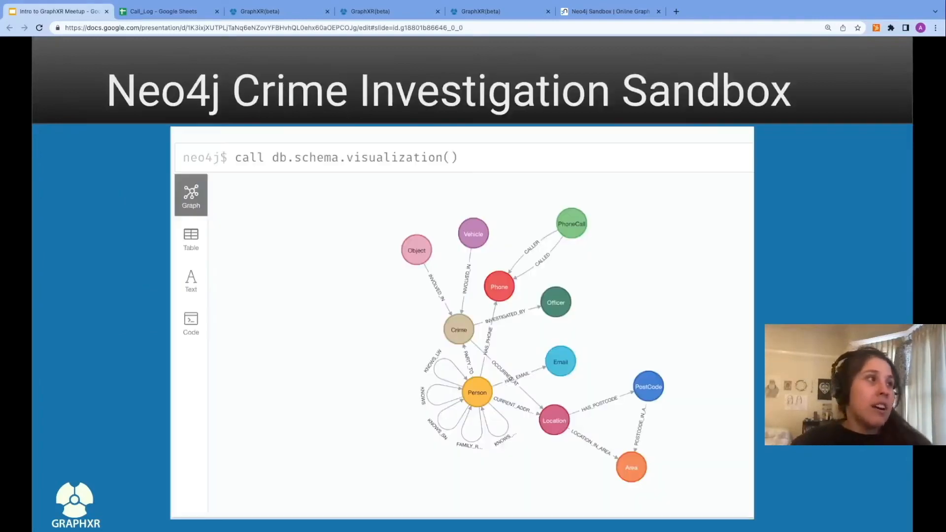
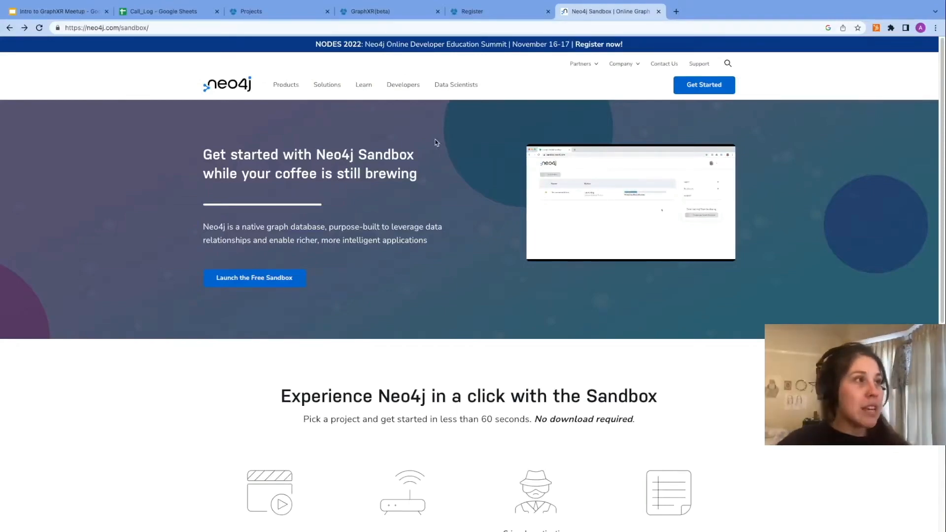
Step: Launch a Neo4j Sandbox with the Crime Investigation dataset and open its connection details
left_click(266, 287)
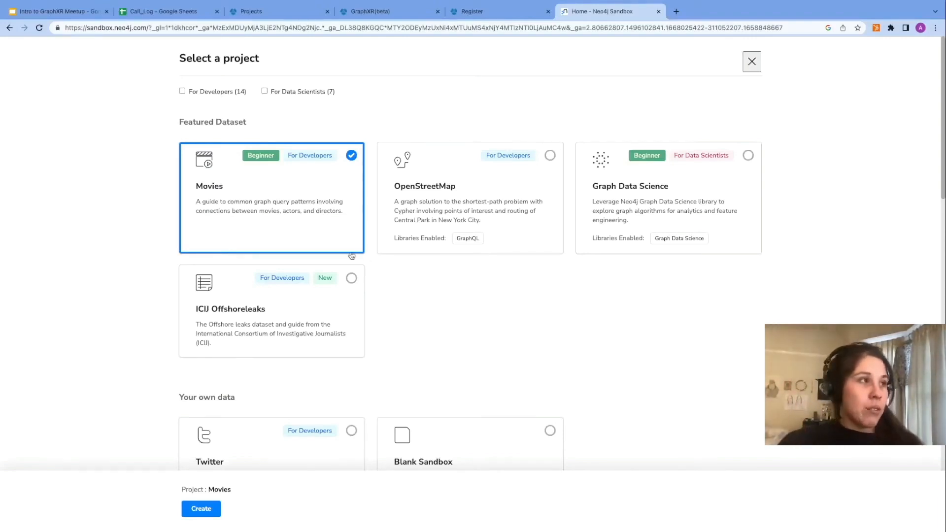
scroll(420, 304, "down", 5)
scroll(400, 343, "down", 2)
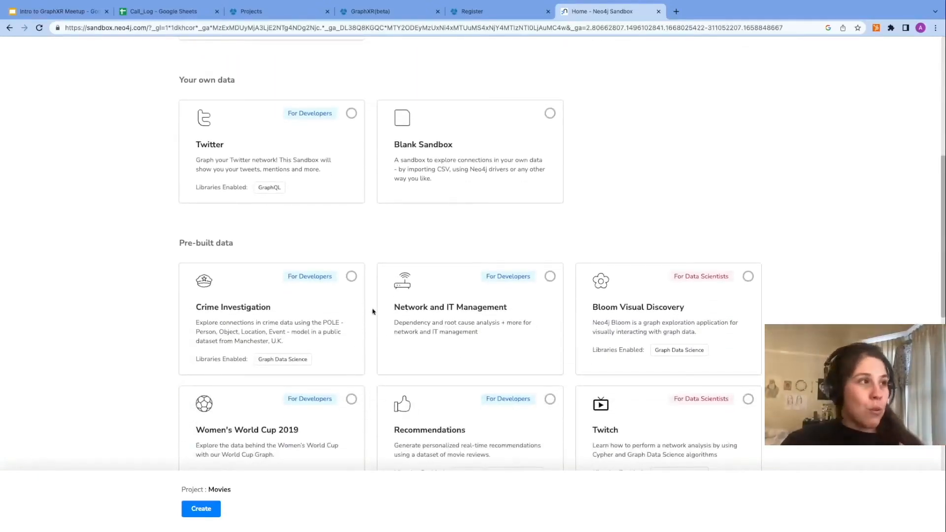
left_click(351, 278)
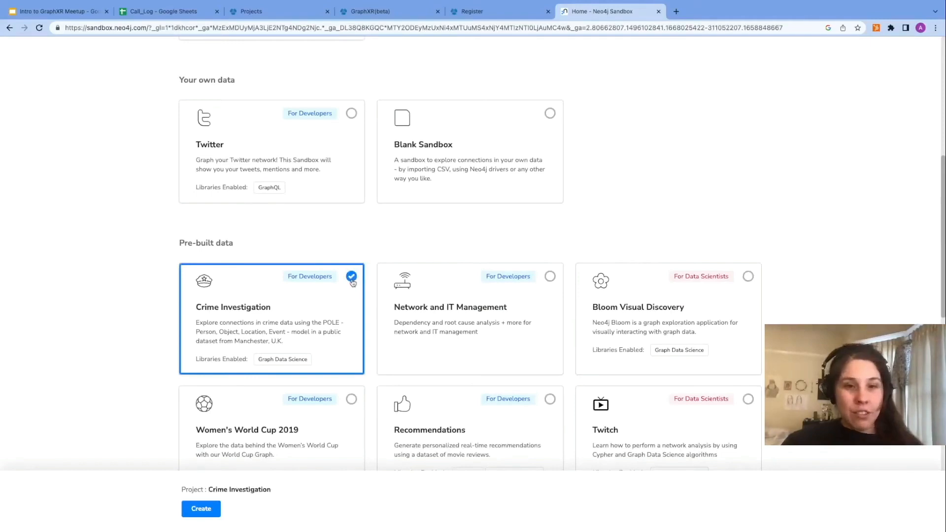
left_click(209, 509)
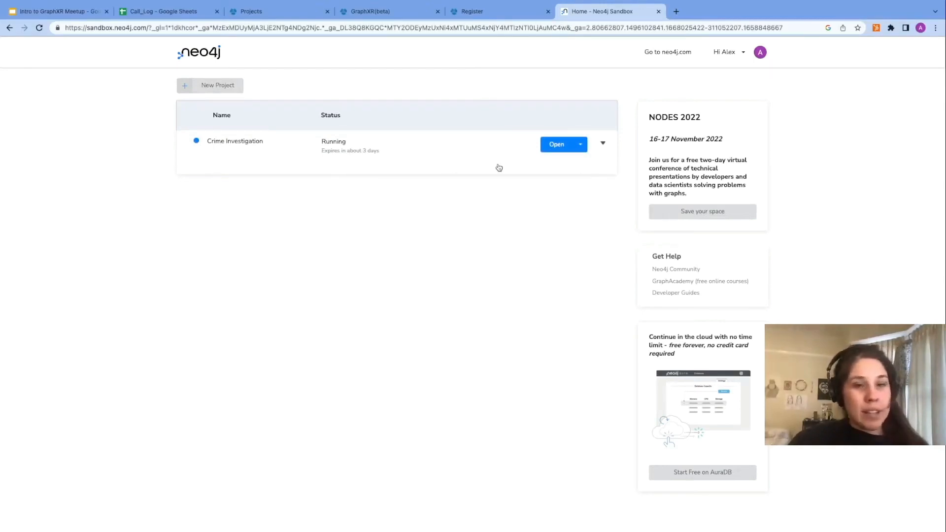
left_click(470, 154)
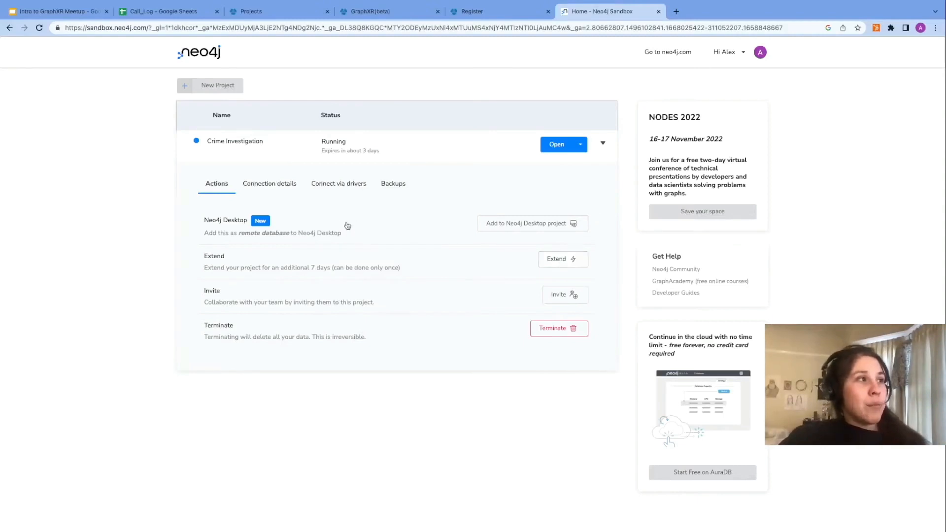
left_click(279, 187)
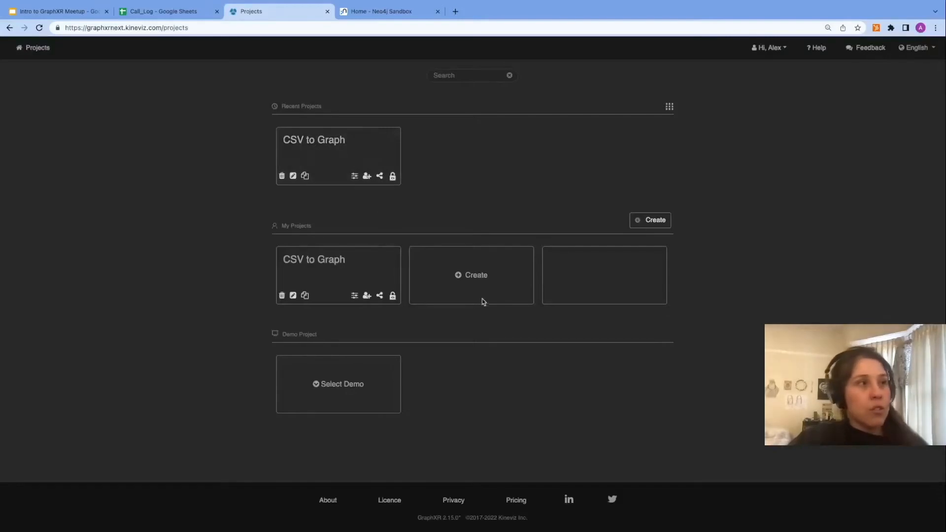
Step: Start a new GraphXR project named Crime Investigations and enable Config Neo4j Instance
left_click(458, 276)
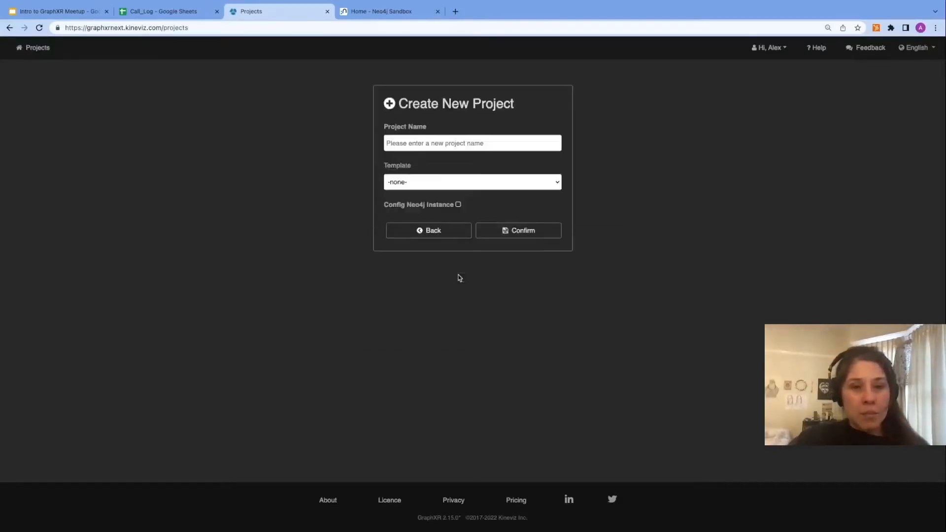
type("N")
key("BackSpace")
type("Crime Invest")
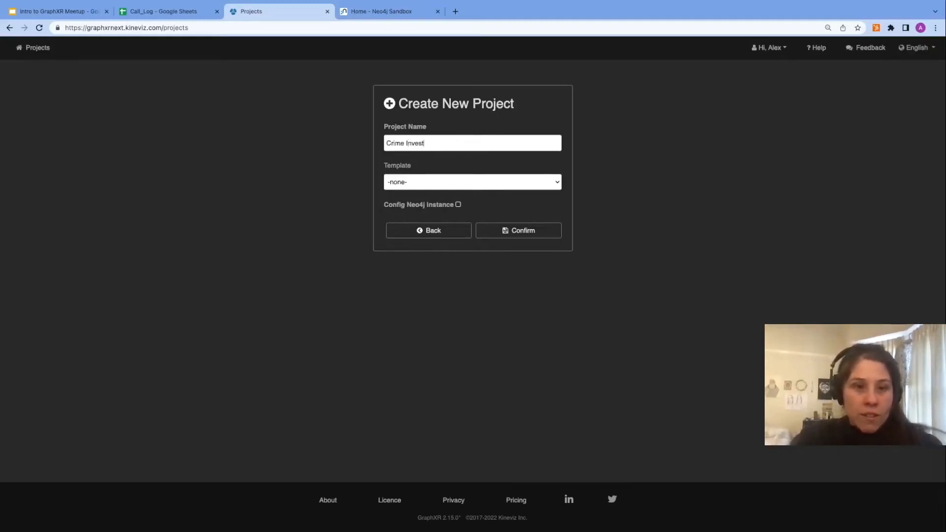
type("igations")
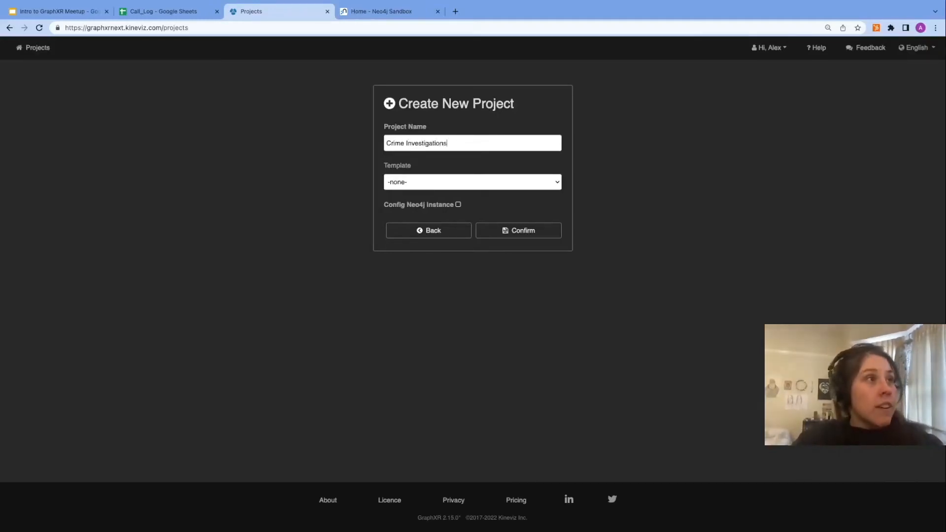
left_click(458, 205)
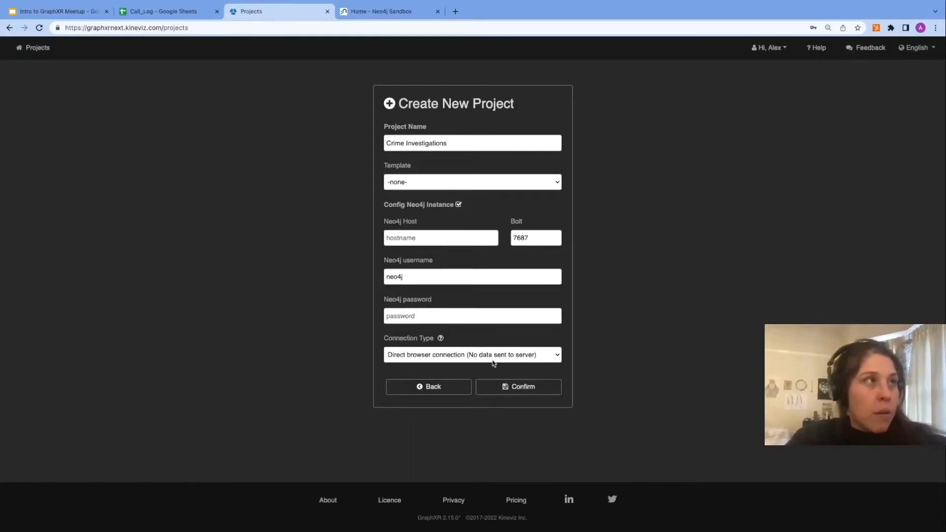
Step: Copy the sandbox's IP address into the project's Neo4j Host field
mouse_move(389, 13)
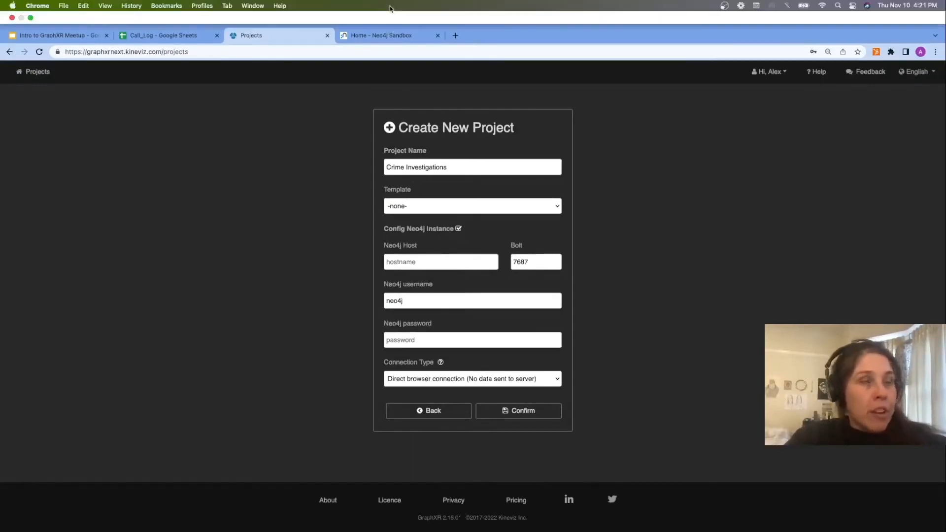
left_click(387, 37)
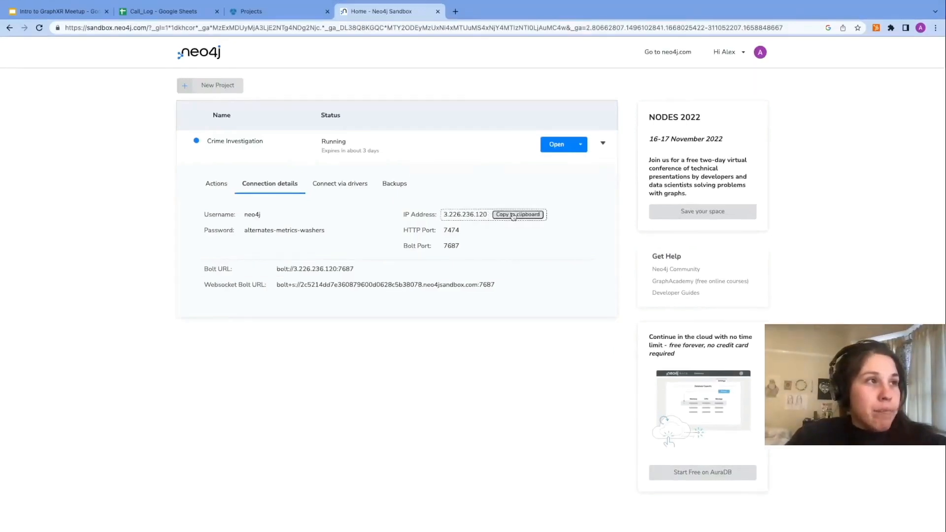
left_click(513, 215)
left_click(303, 14)
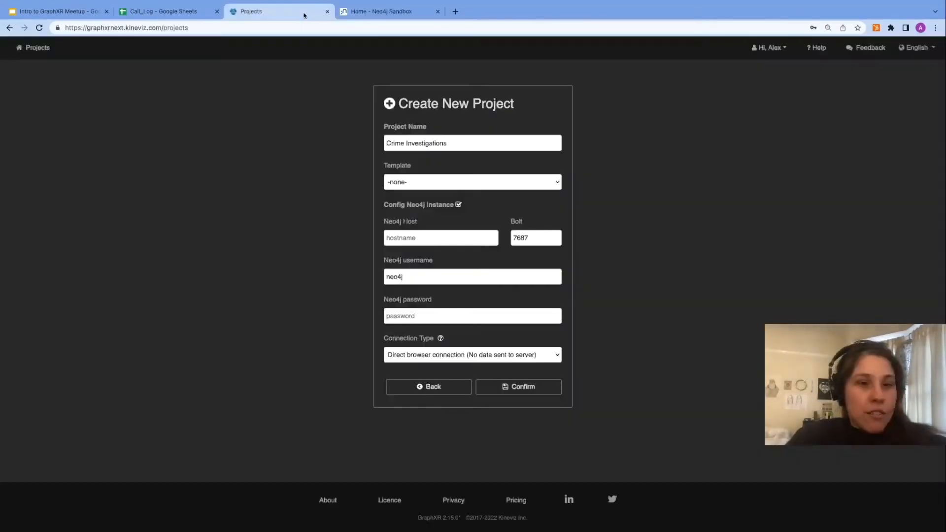
left_click(436, 238)
key("ctrl+v")
Step: Copy the sandbox's password into the project's Neo4j password field
left_click(392, 11)
left_click(347, 233)
left_click(285, 12)
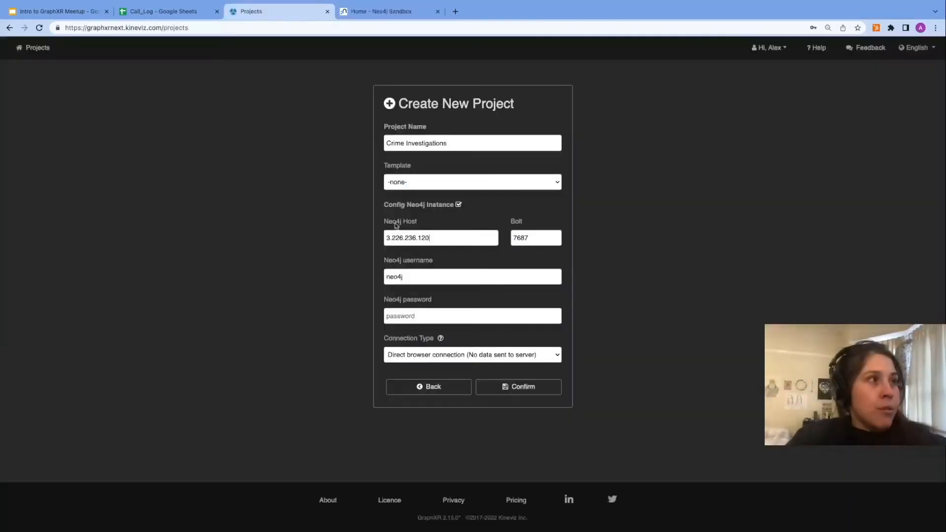
left_click(421, 316)
key("ctrl+v")
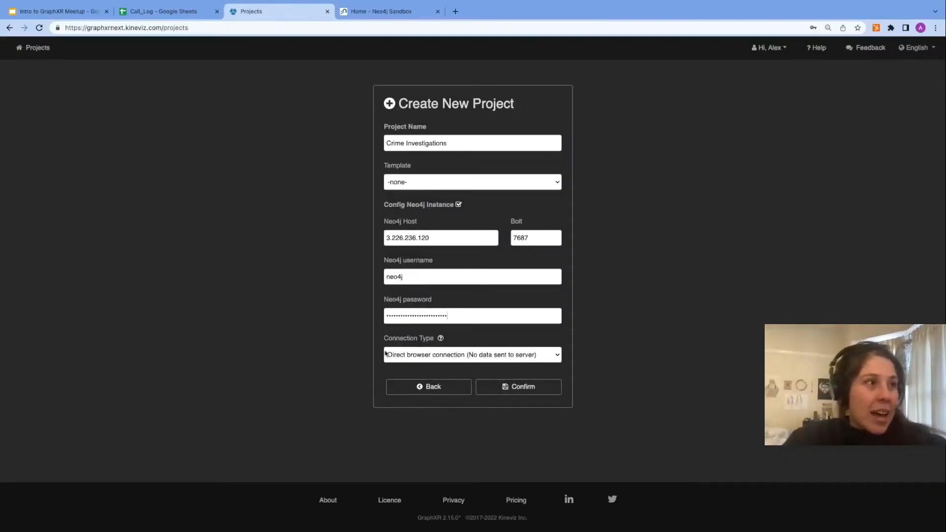
Step: Set the connection type to Through GraphXR server connection and confirm the new project
left_click(558, 356)
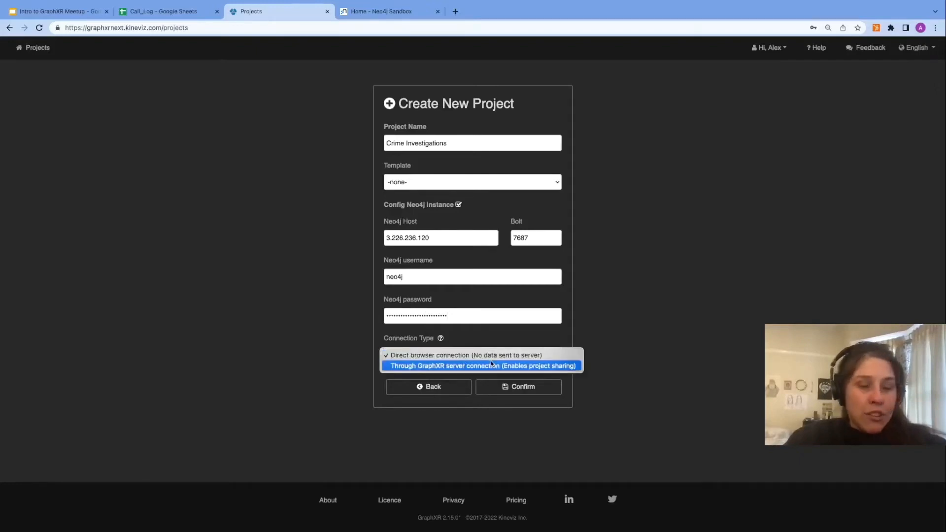
left_click(454, 367)
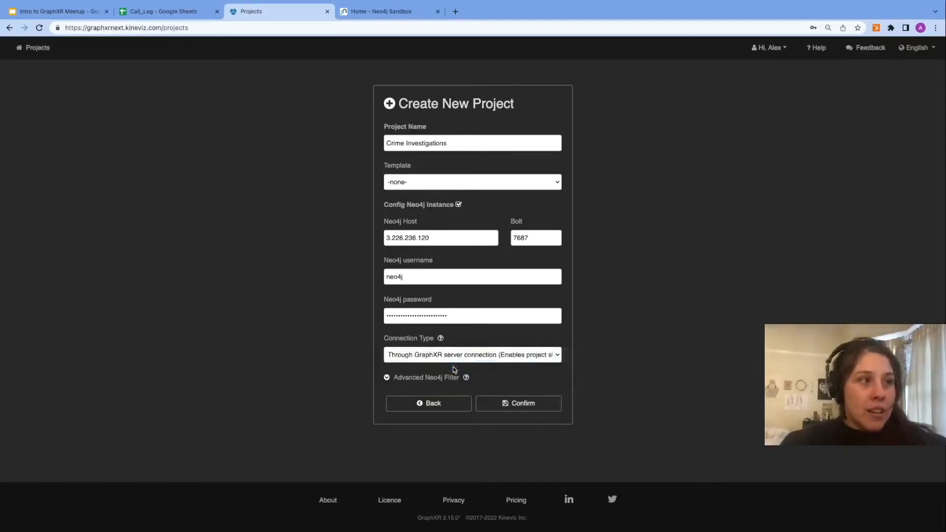
left_click(515, 409)
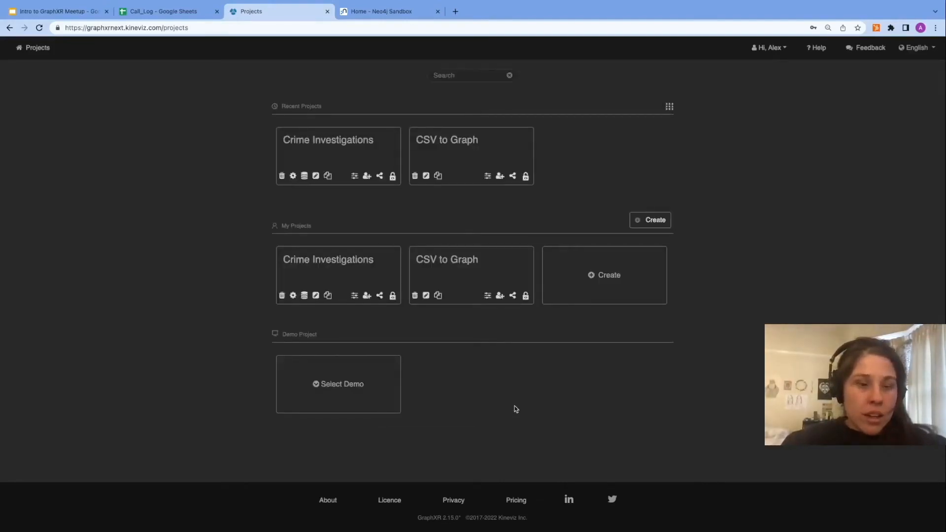
Step: Open the Crime Investigations project and its Project panel
left_click(339, 152)
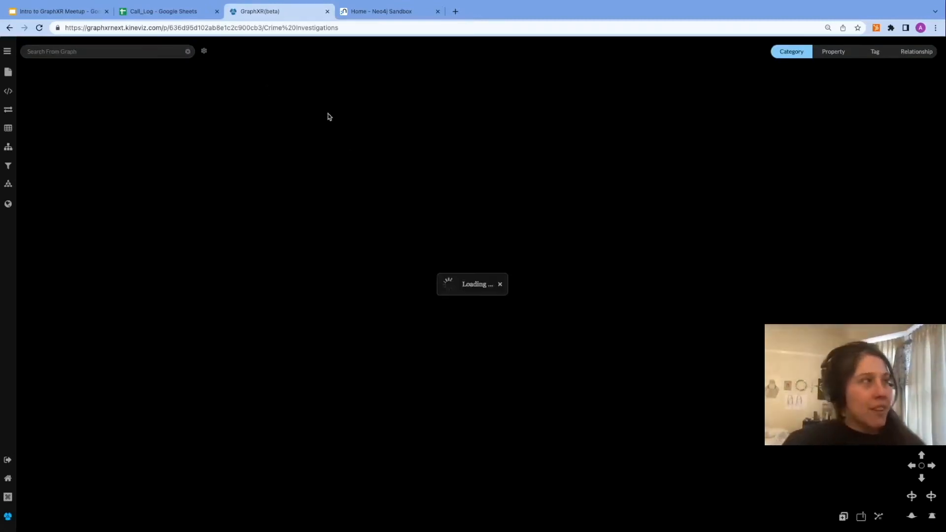
left_click(8, 53)
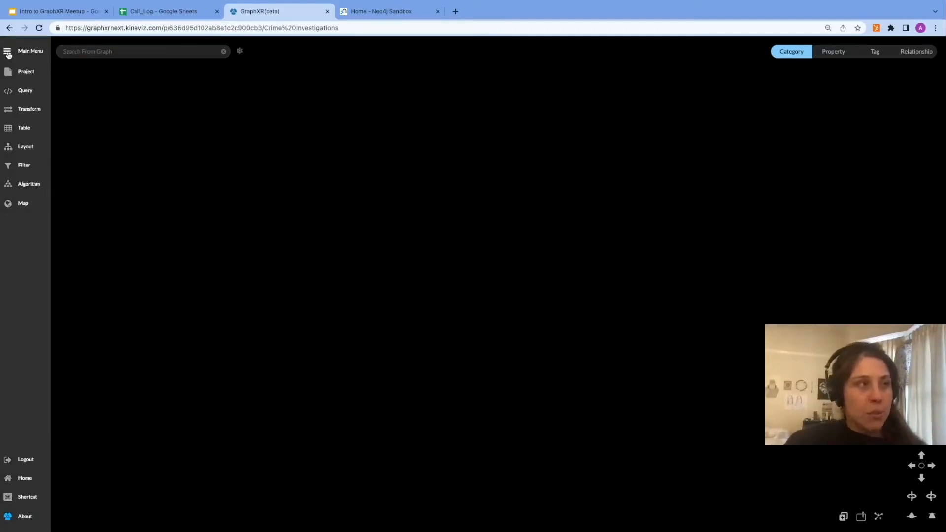
left_click(26, 74)
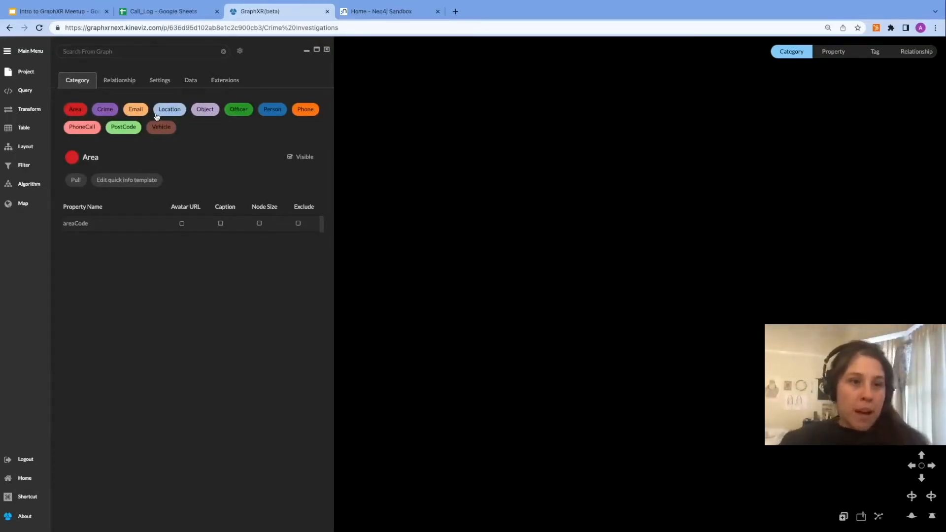
Step: Review the Crime Investigation schema slide in the presentation tab, then return to GraphXR
left_click(181, 47)
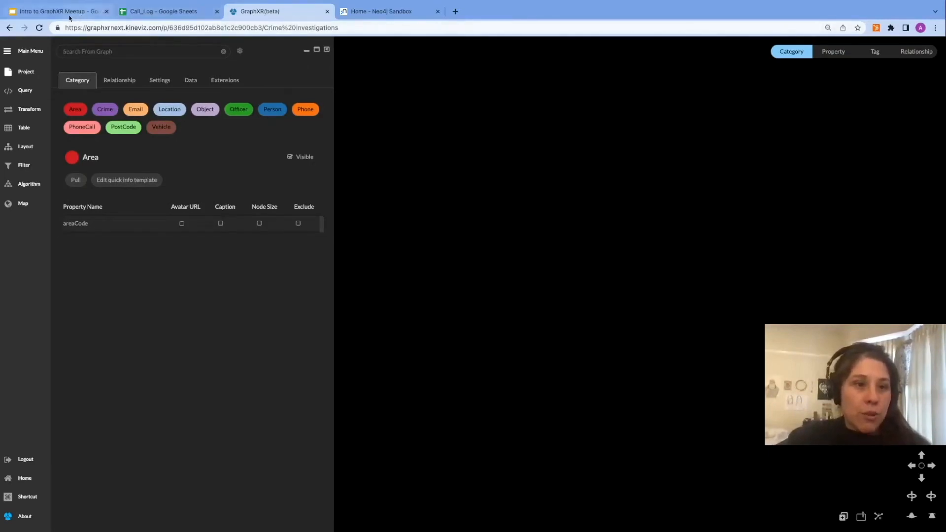
left_click(31, 14)
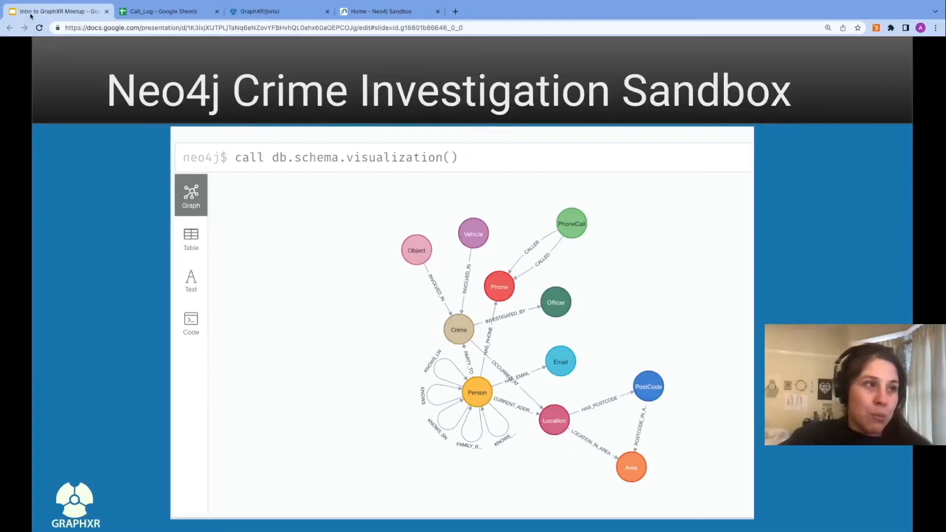
left_click(251, 10)
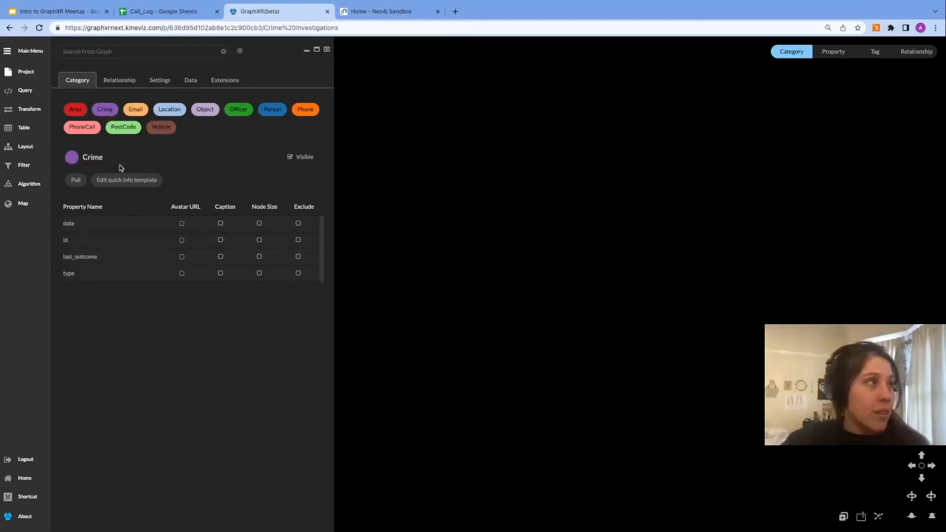
Step: Pull Crime nodes onto the canvas three times
left_click(77, 181)
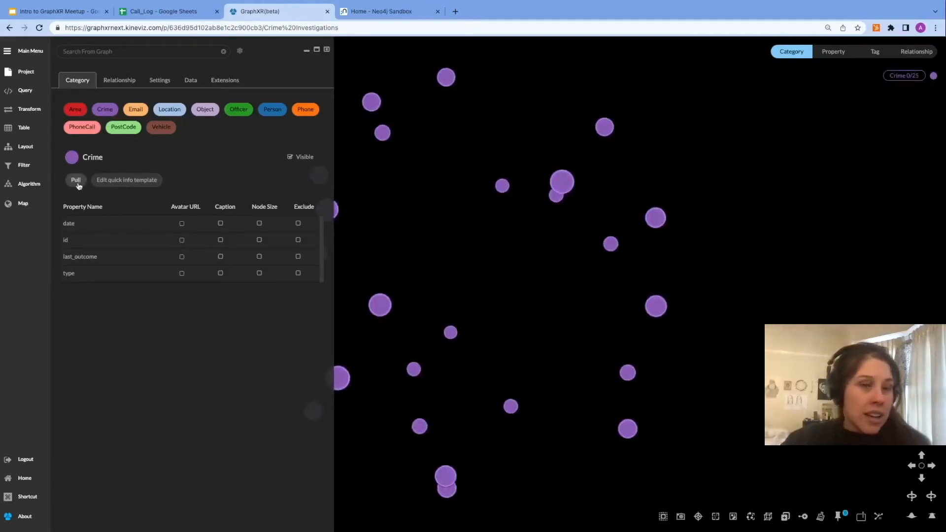
left_click(77, 180)
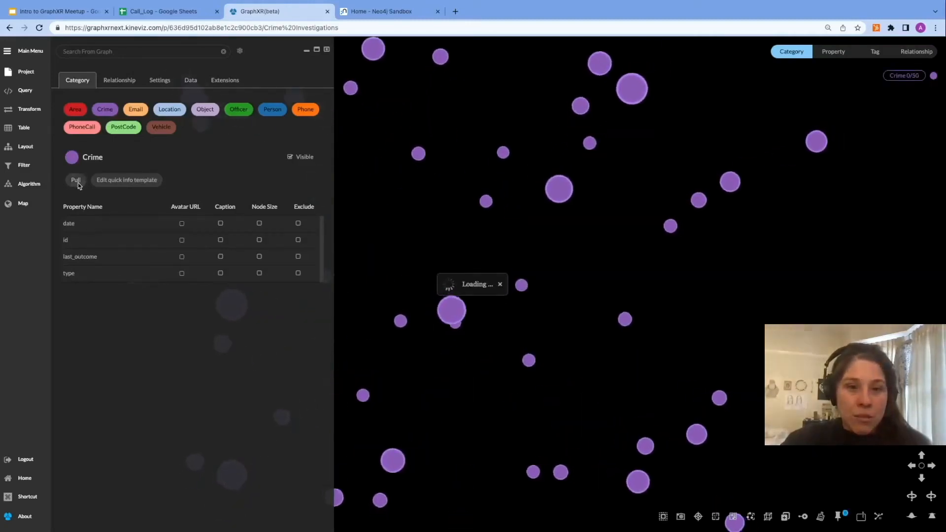
left_click(76, 181)
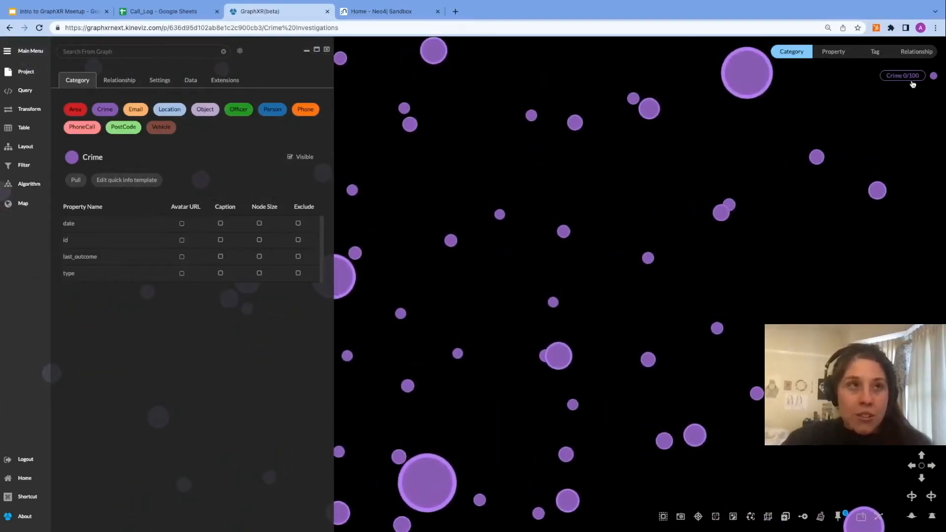
Step: Pull OCCURRED_AT relationships repeatedly to add linked Location nodes
left_click(120, 81)
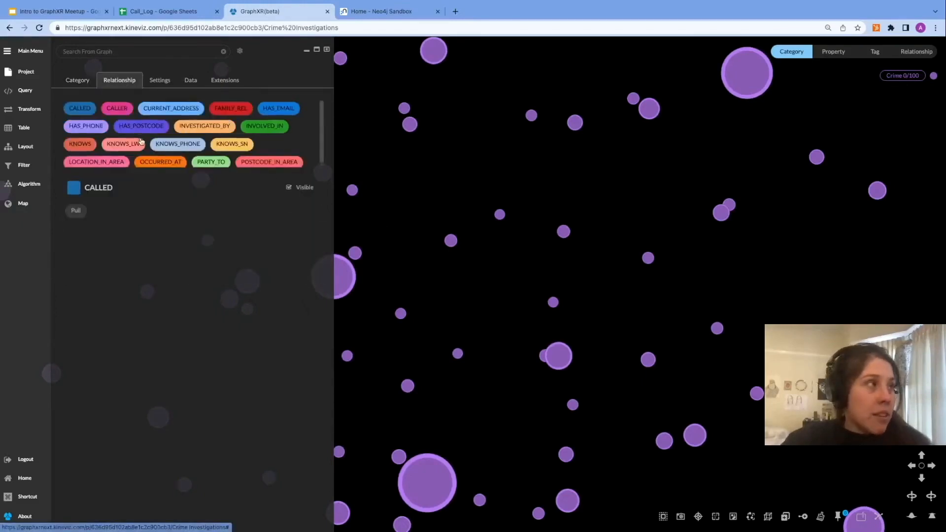
scroll(140, 141, "down", 1)
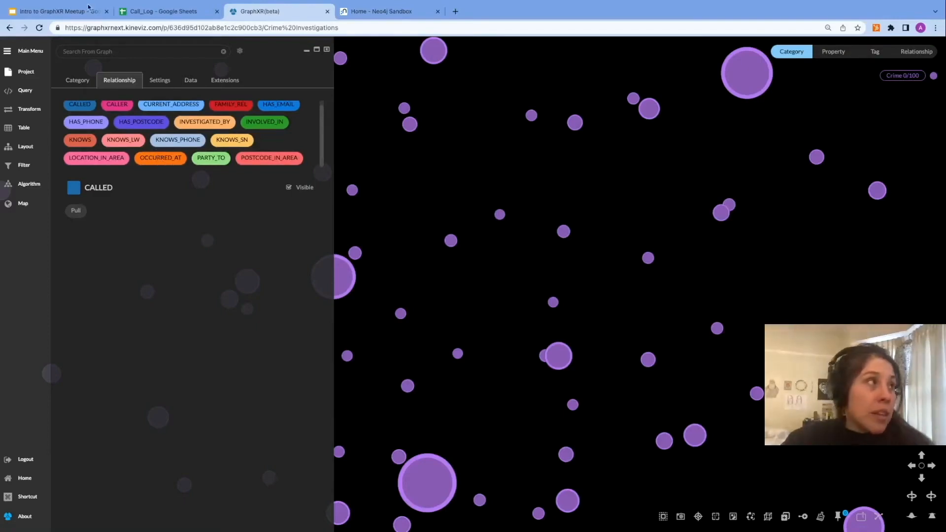
left_click(174, 162)
left_click(75, 210)
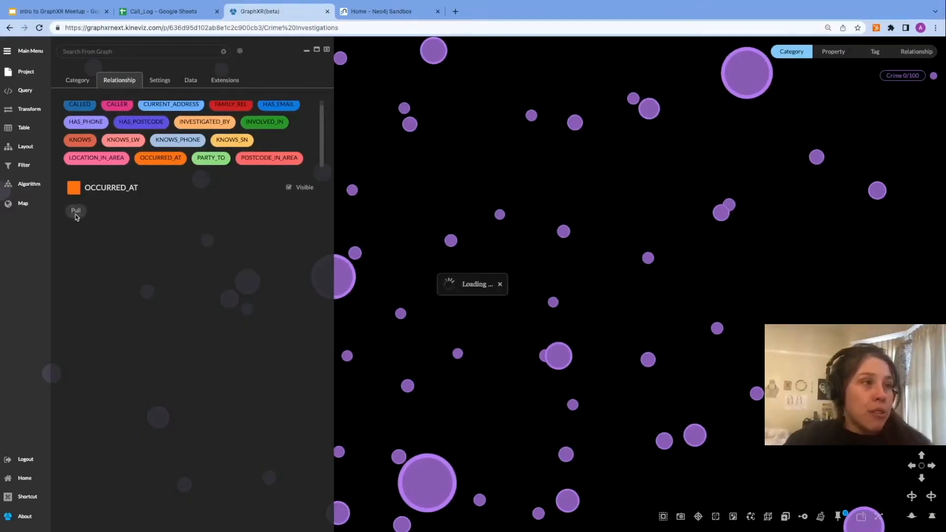
left_click(79, 215)
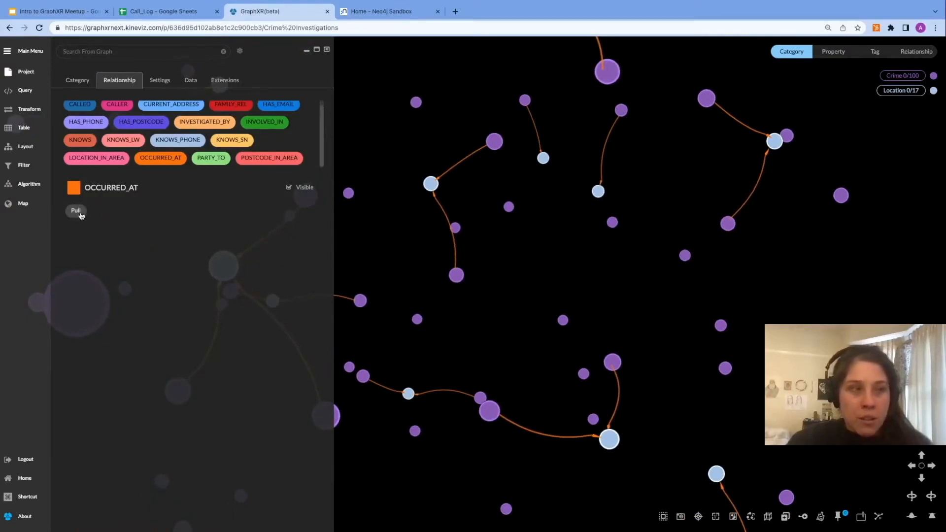
left_click(80, 214)
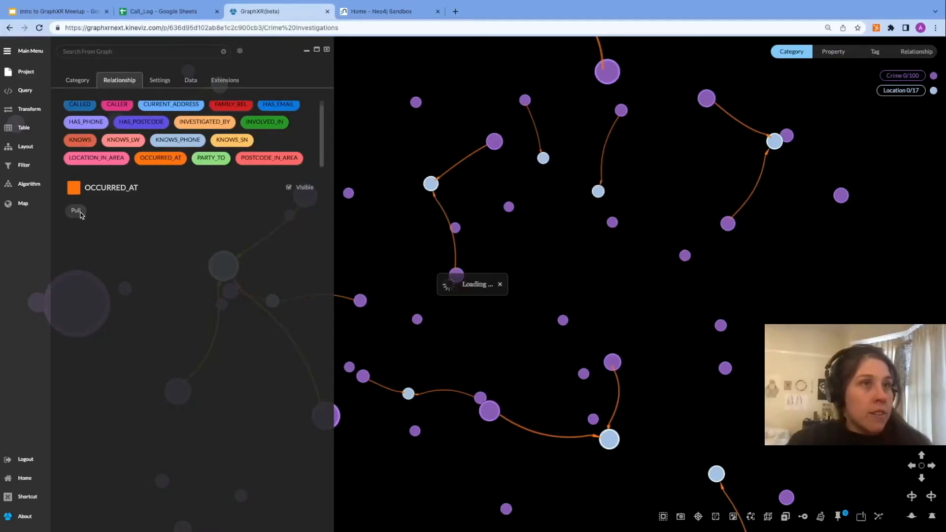
left_click(79, 214)
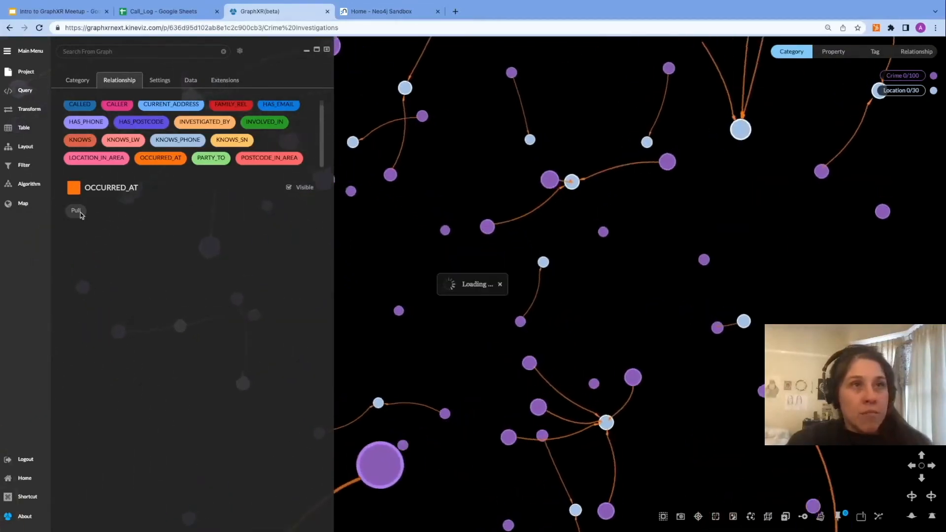
left_click(80, 214)
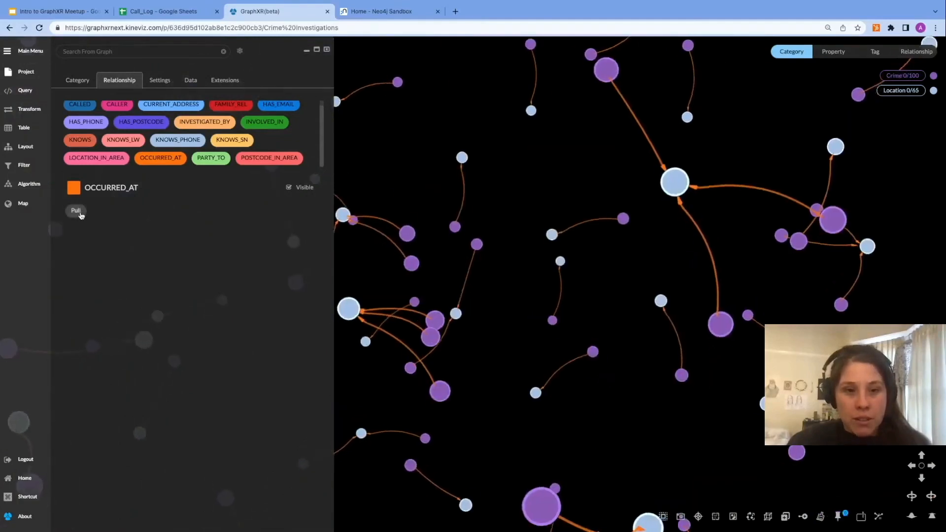
left_click(78, 212)
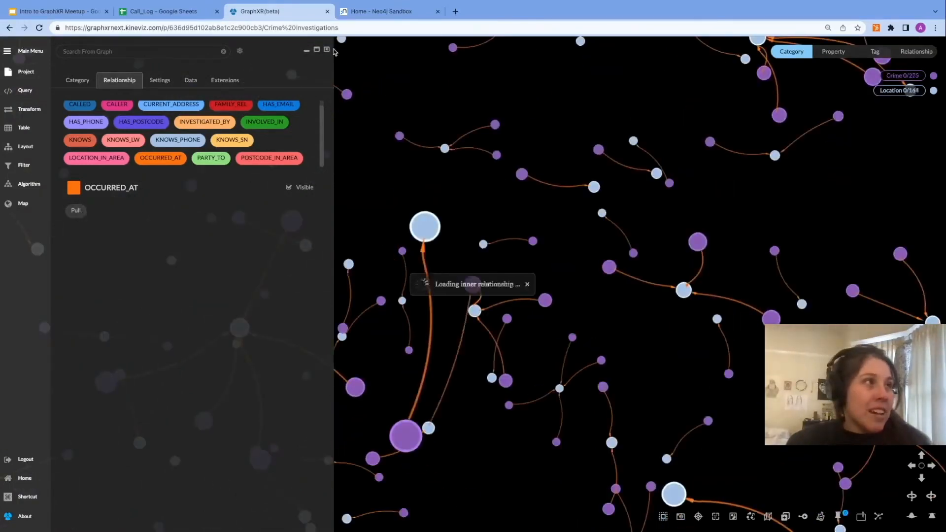
Step: Collapse the Project panel and fly out to view the whole crime graph
left_click(327, 50)
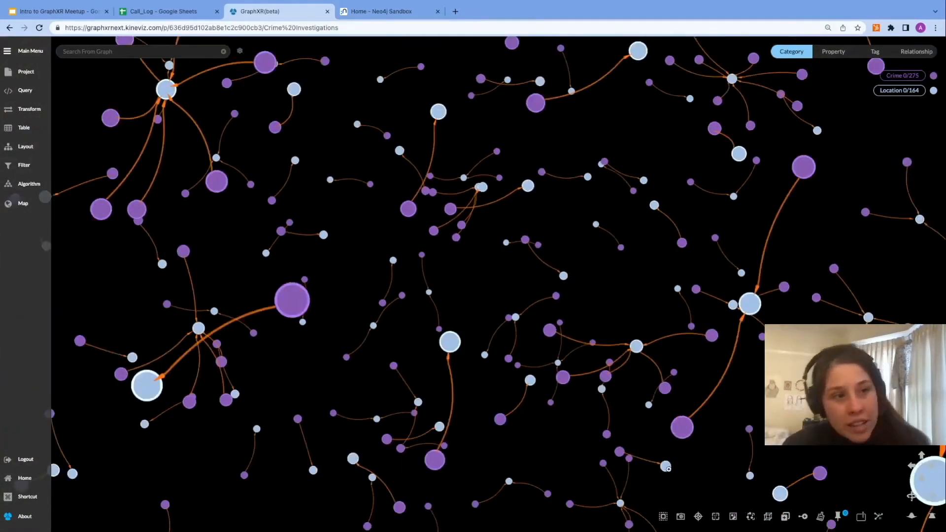
left_click(715, 516)
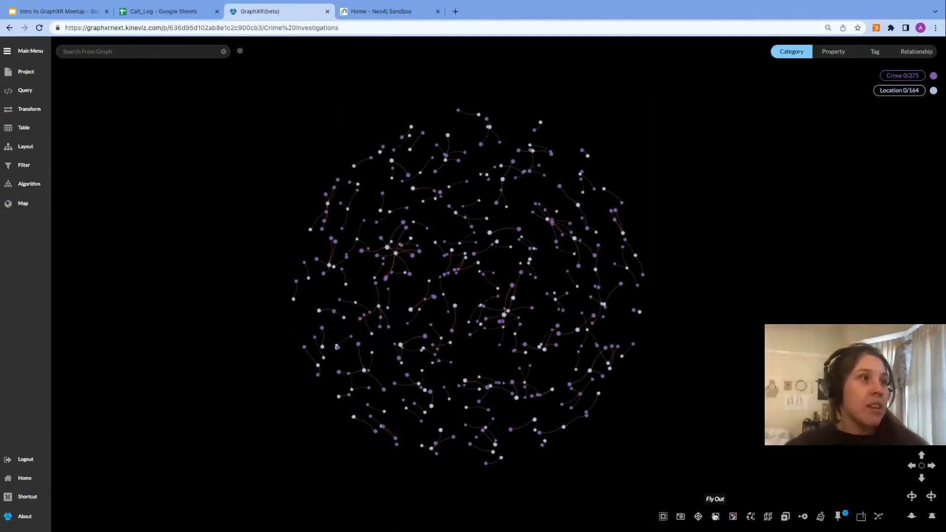
mouse_move(611, 373)
left_mouse_down()
mouse_move(325, 377)
mouse_move(718, 361)
mouse_move(675, 391)
mouse_move(432, 379)
mouse_move(648, 363)
mouse_move(607, 382)
left_mouse_up()
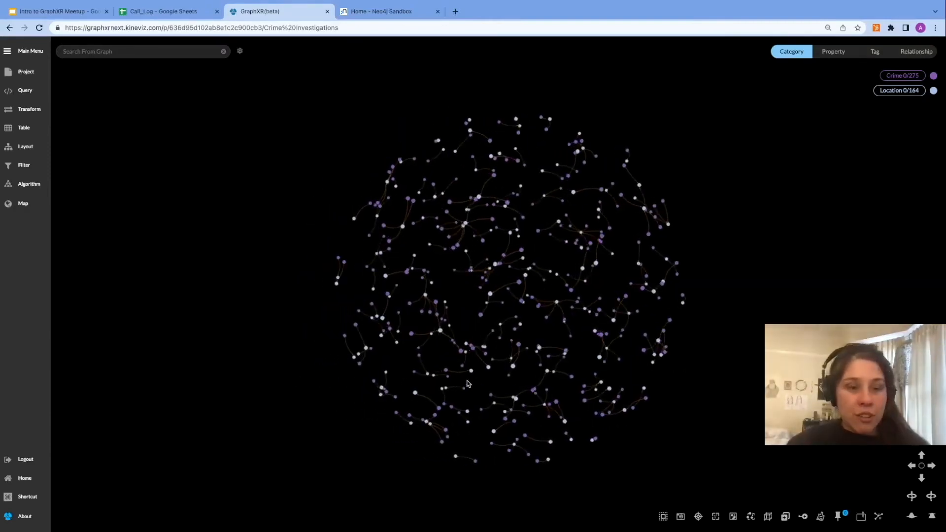
scroll(503, 337, "up", 3)
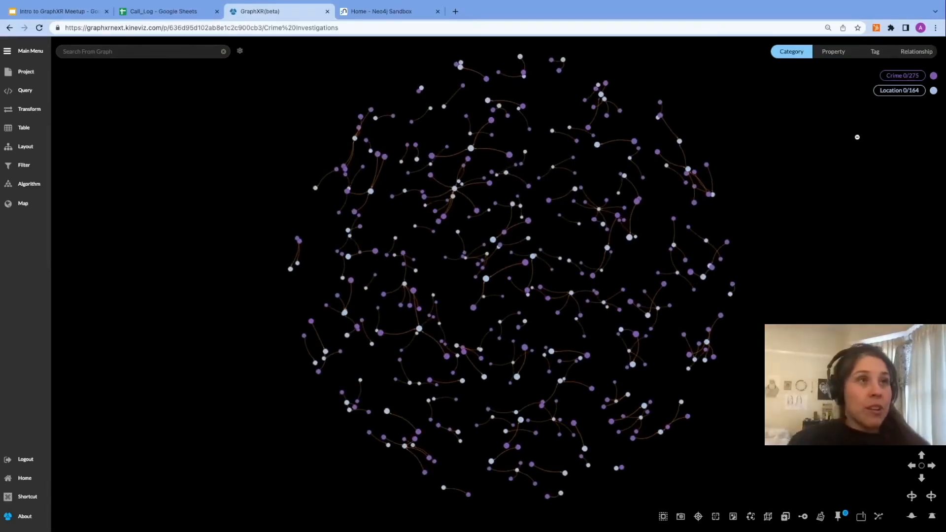
Step: Show relationship types in the legend and select a Location node linked to many crimes
left_click(923, 52)
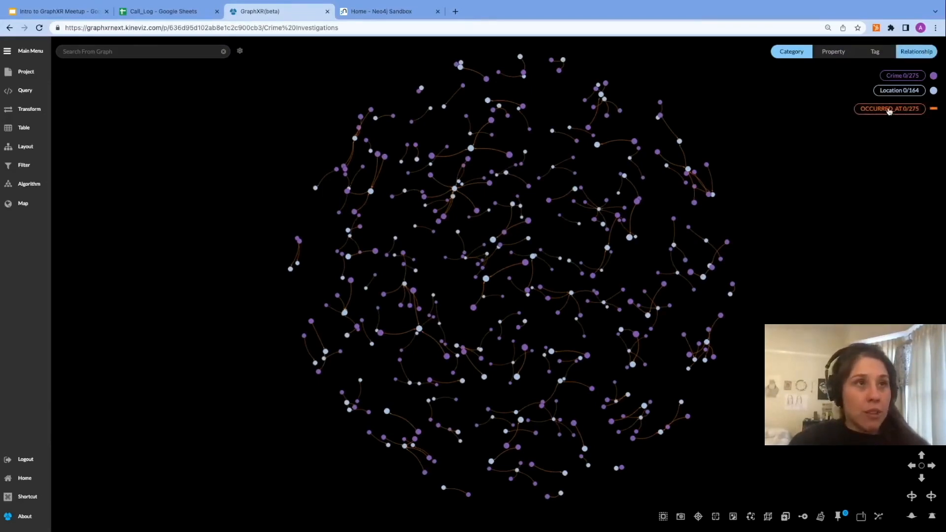
scroll(468, 195, "down", 3)
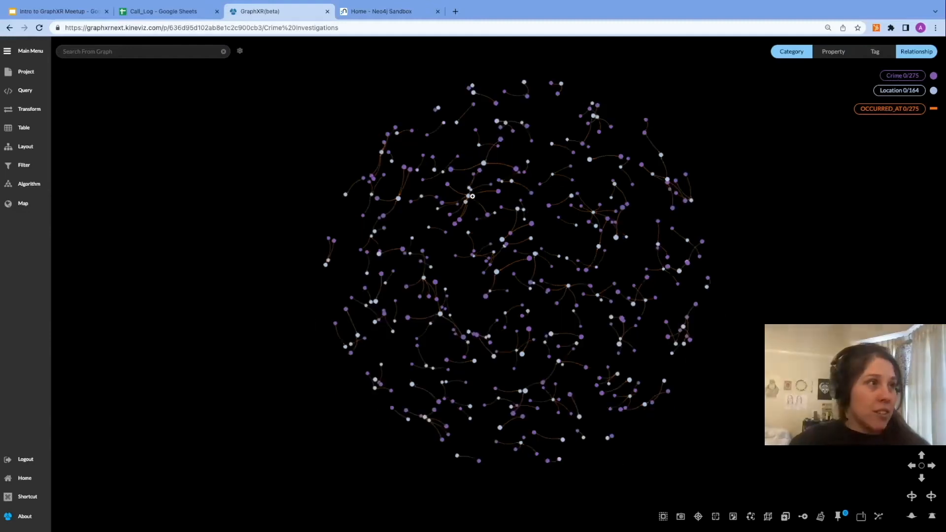
left_click(468, 196)
scroll(469, 233, "up", 2)
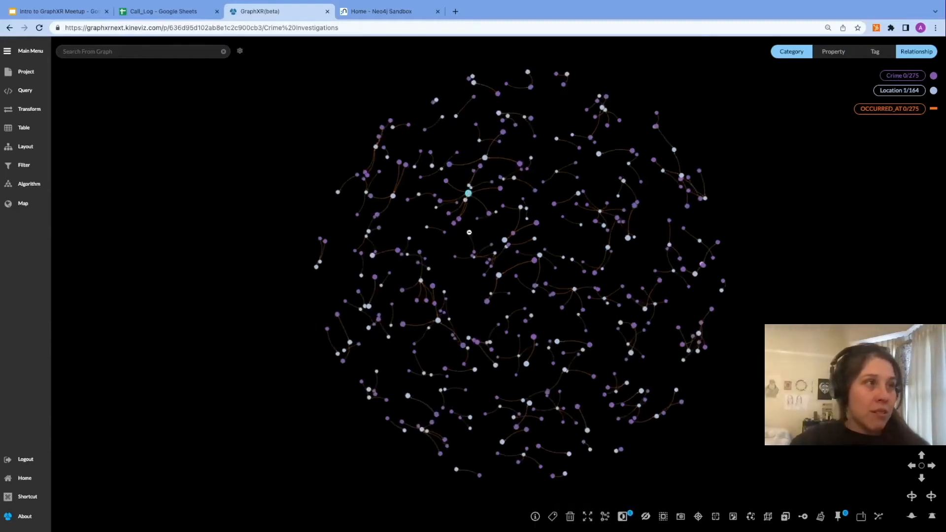
left_click_drag(453, 269, 476, 336)
right_click_drag(474, 307, 513, 318)
scroll(473, 284, "up", 1)
scroll(473, 283, "up", 3)
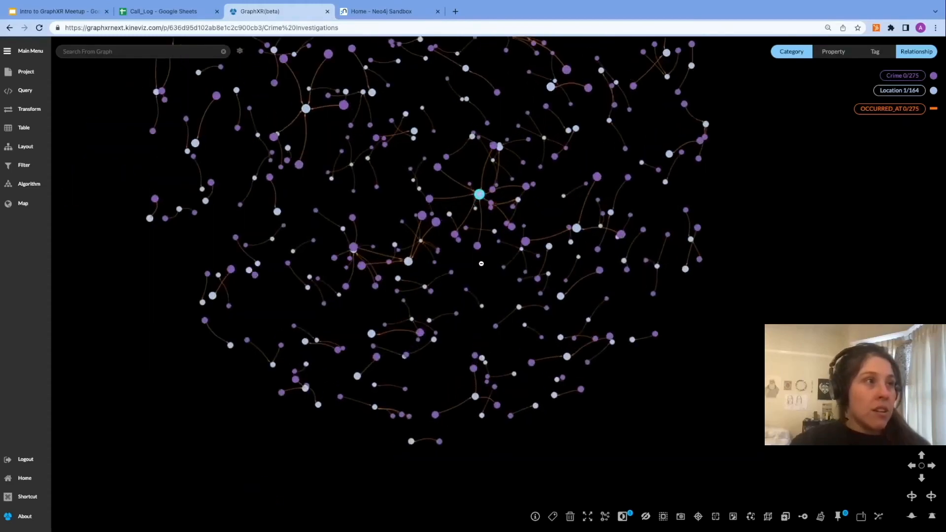
left_click_drag(508, 308, 510, 317)
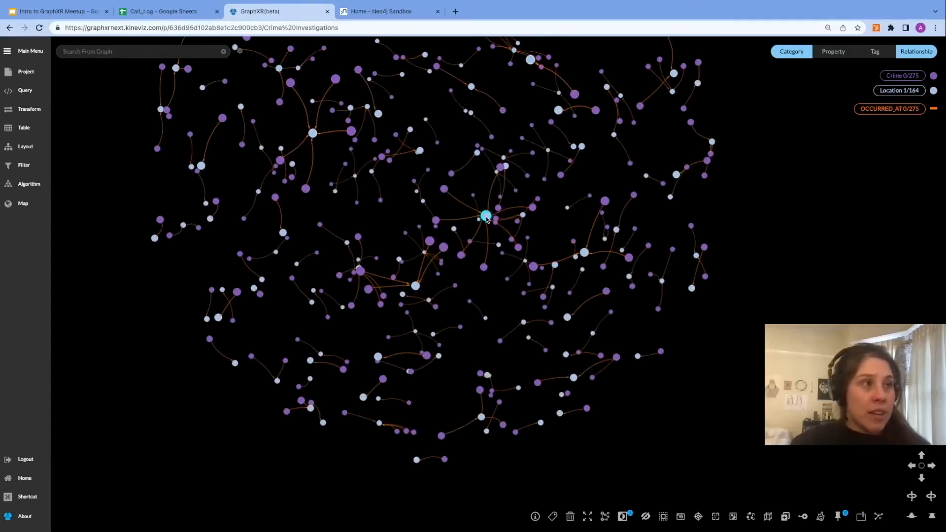
Step: Inspect the Location node's properties and its neighboring Crime nodes, then close the info window
left_click(487, 216)
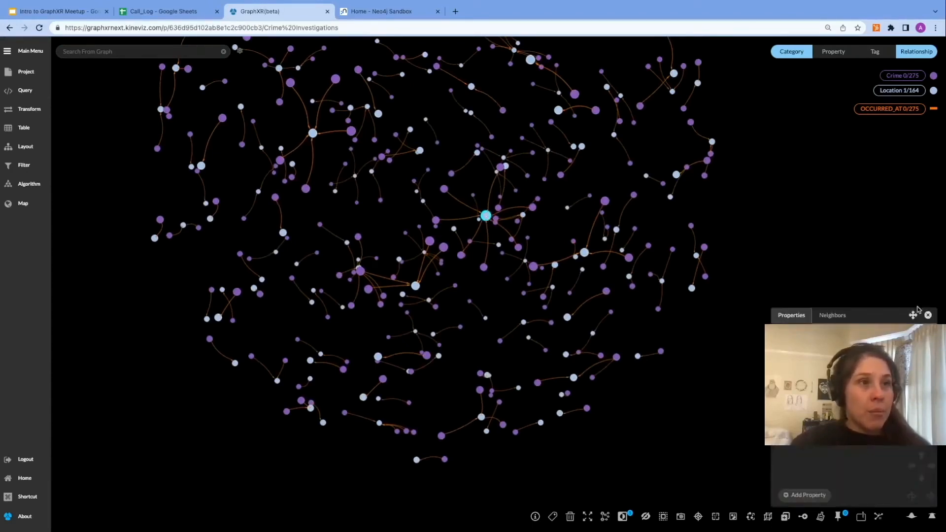
left_click_drag(909, 315, 651, 175)
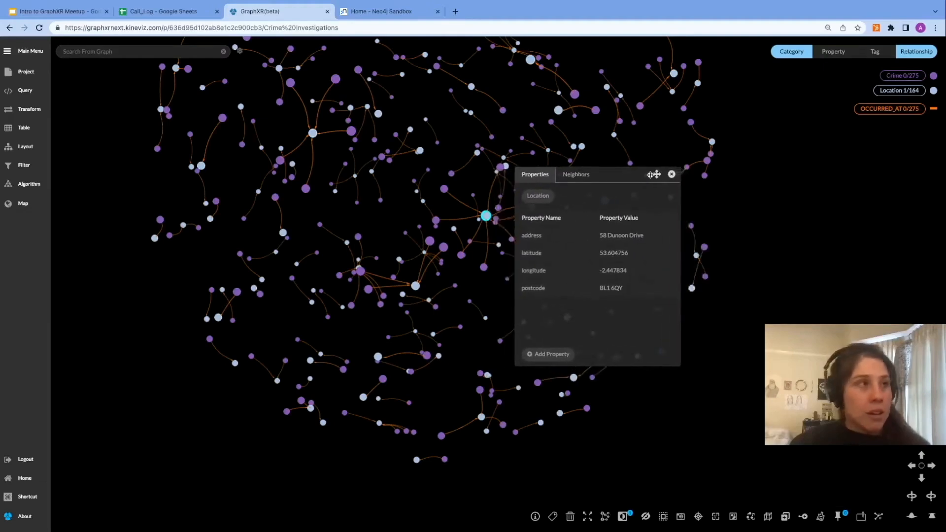
left_click(573, 179)
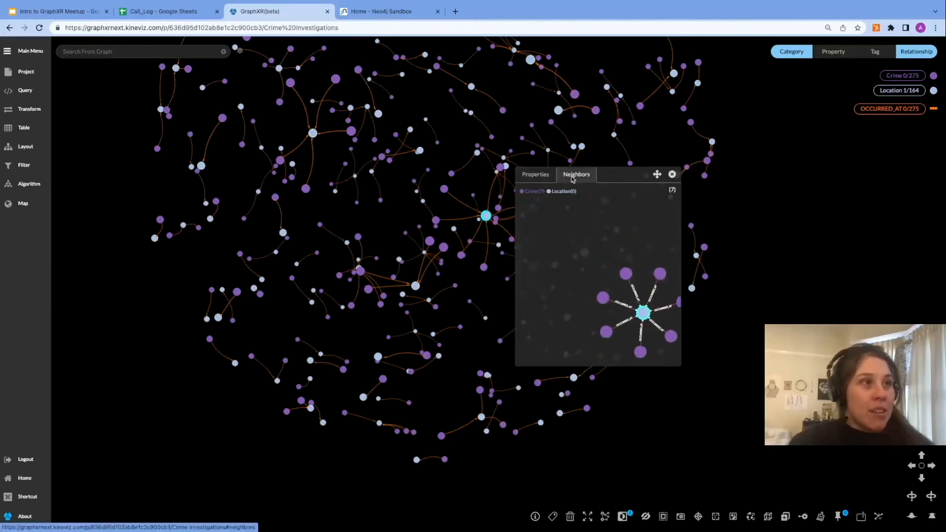
left_click_drag(598, 246, 548, 212)
mouse_move(593, 235)
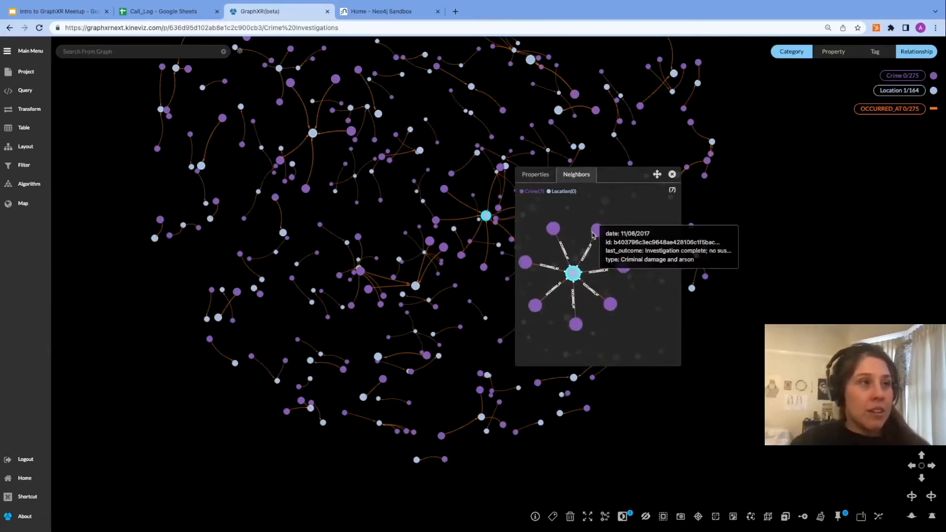
mouse_move(633, 272)
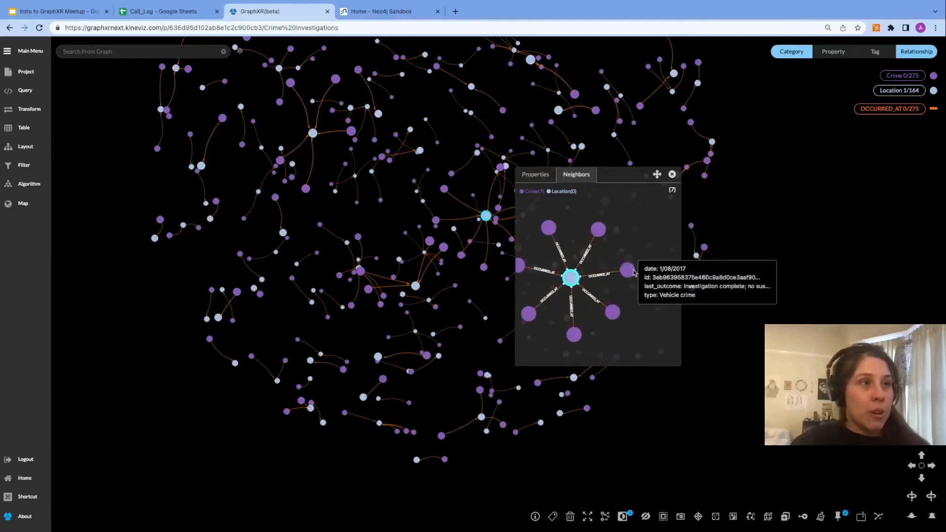
mouse_move(618, 314)
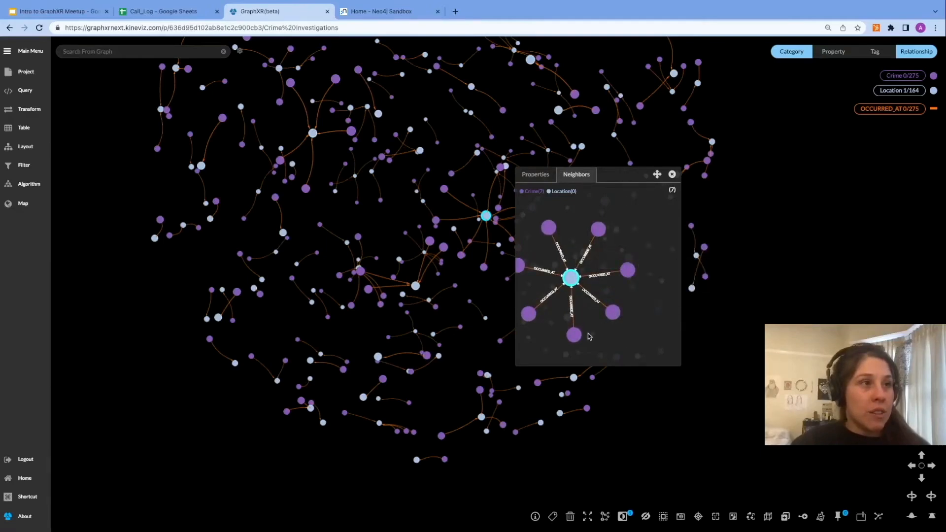
left_click_drag(592, 320, 629, 324)
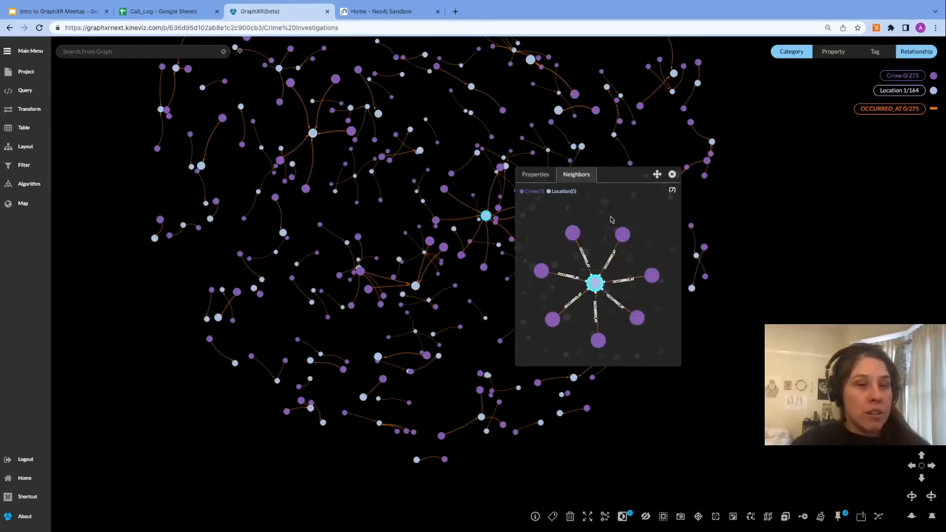
left_click(672, 175)
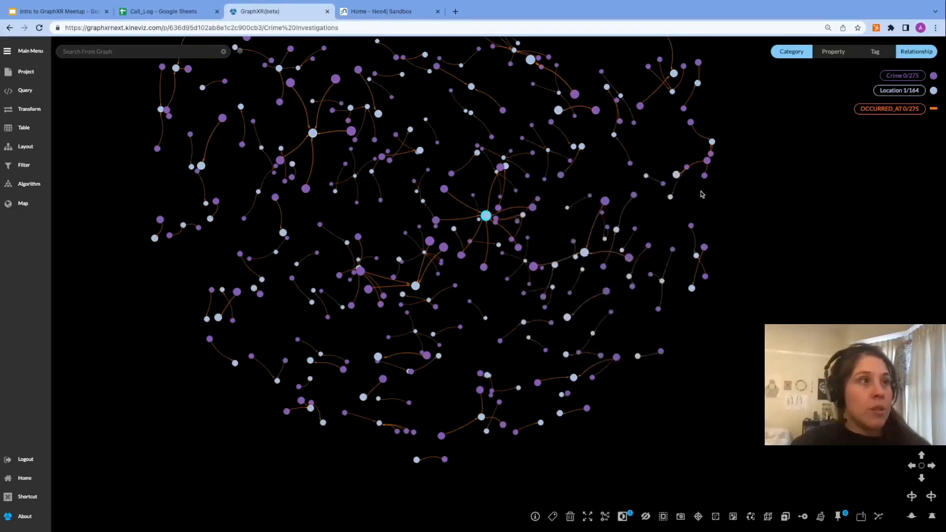
Step: Trace the selected location's neighbors to depth 1 and select the visible nodes
left_click_drag(785, 259, 786, 255)
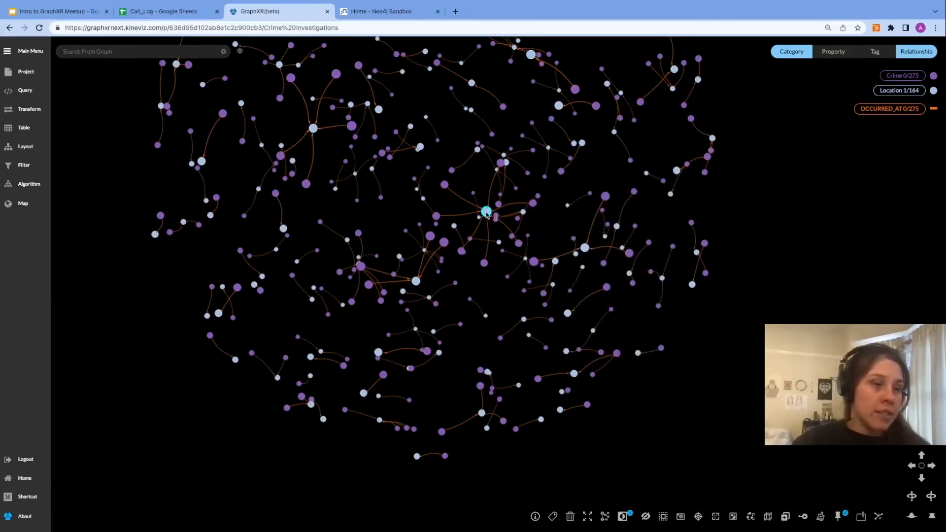
left_click(606, 517)
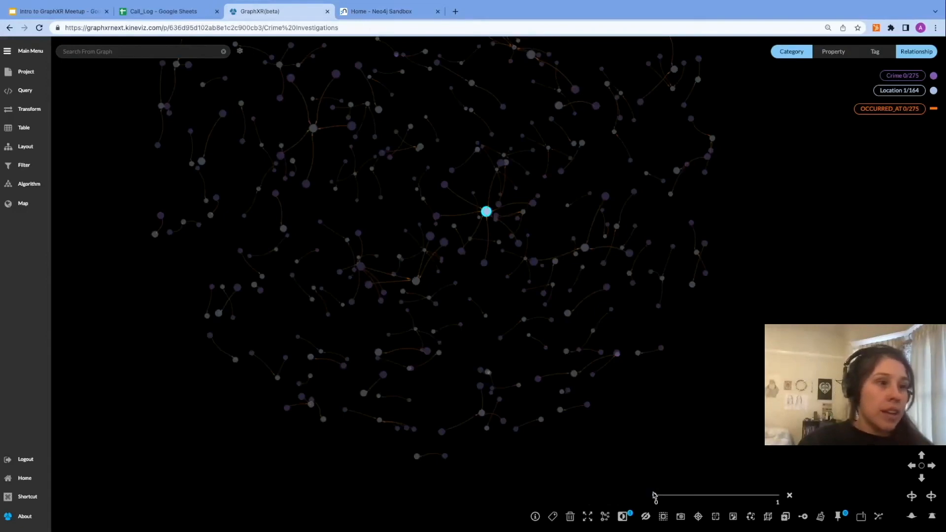
left_click(782, 497)
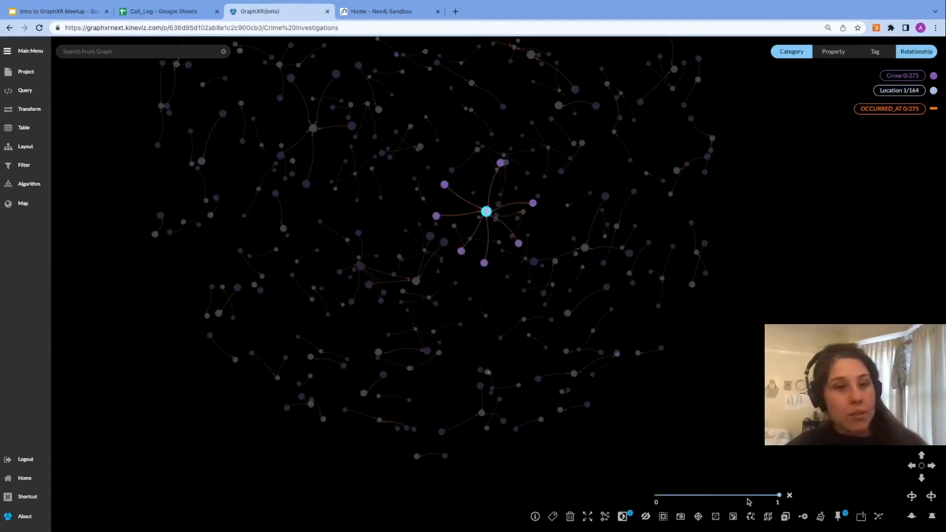
mouse_move(778, 496)
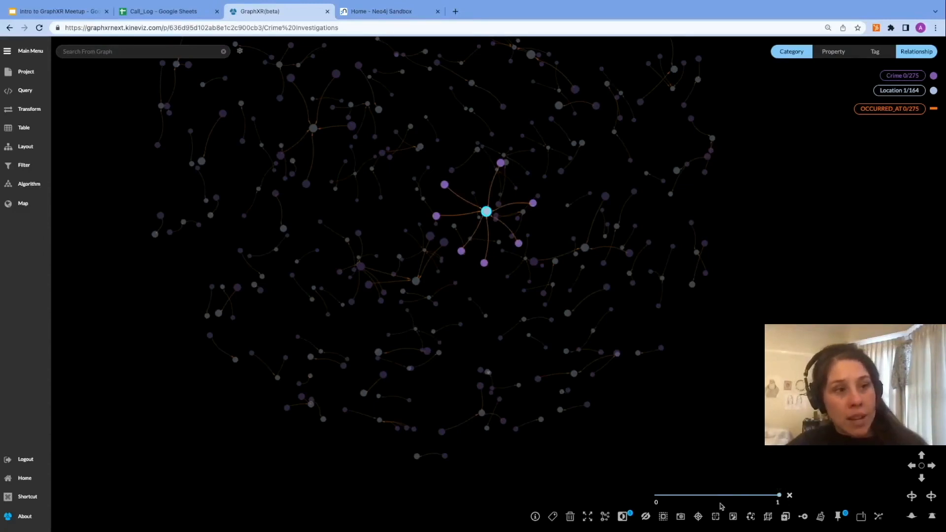
left_click(663, 517)
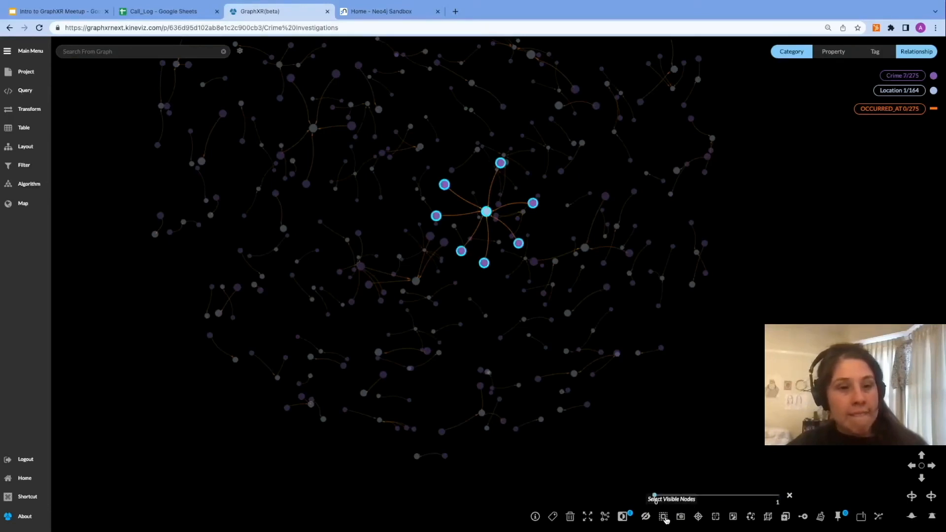
Step: Invert the selection and hide those nodes to isolate the location with its crimes
left_click(624, 517)
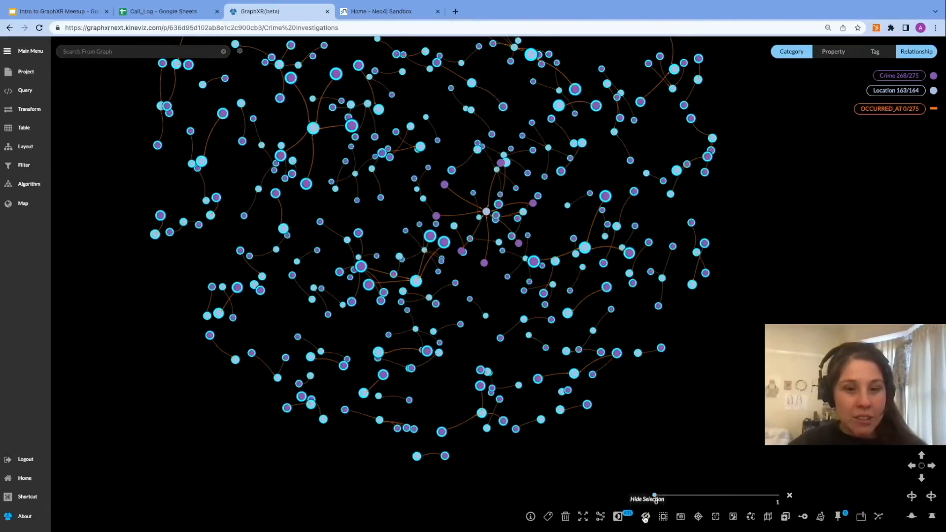
left_click(645, 516)
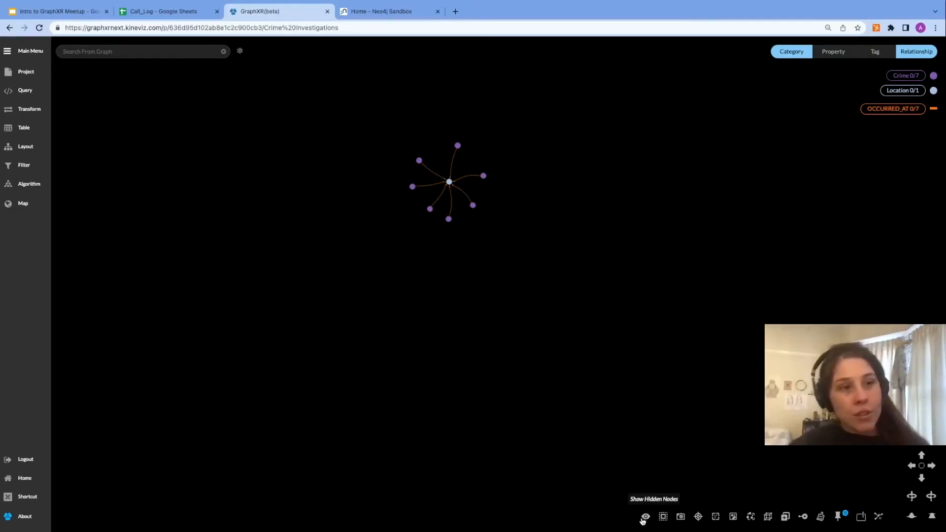
Step: Show all hidden nodes again
left_click(644, 517)
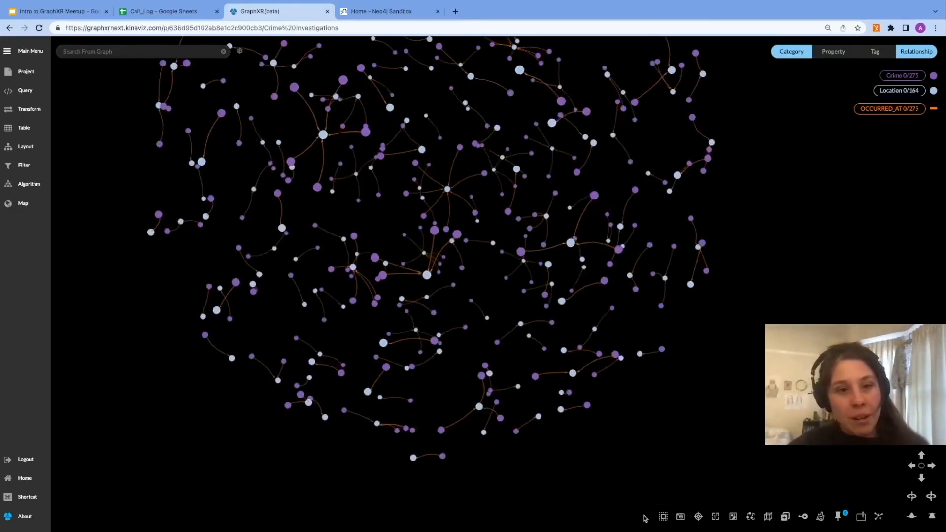
left_click_drag(759, 265, 761, 330)
scroll(760, 324, "down", 3)
scroll(776, 197, "down", 1)
left_click_drag(768, 260, 729, 304)
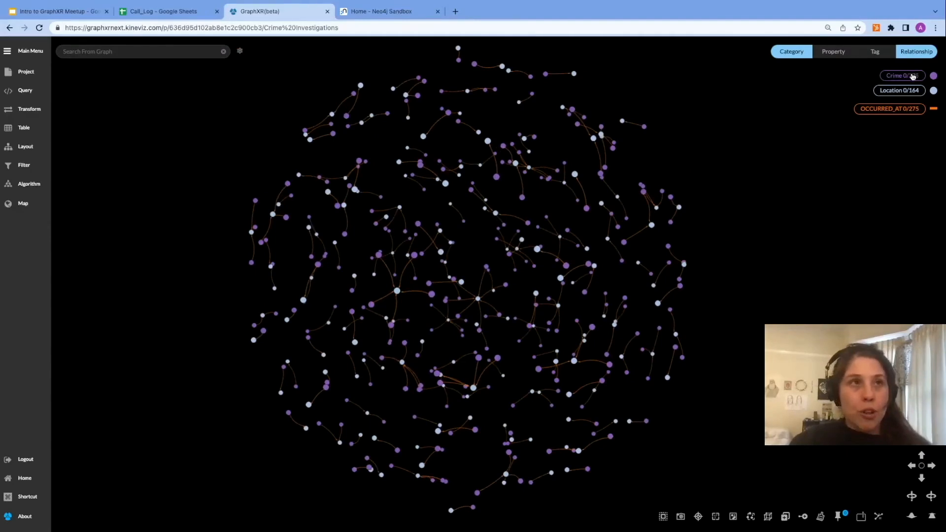
Step: Select all Crime nodes, Location nodes and OCCURRED_AT relationships by category, then clear the selection
left_click(913, 77)
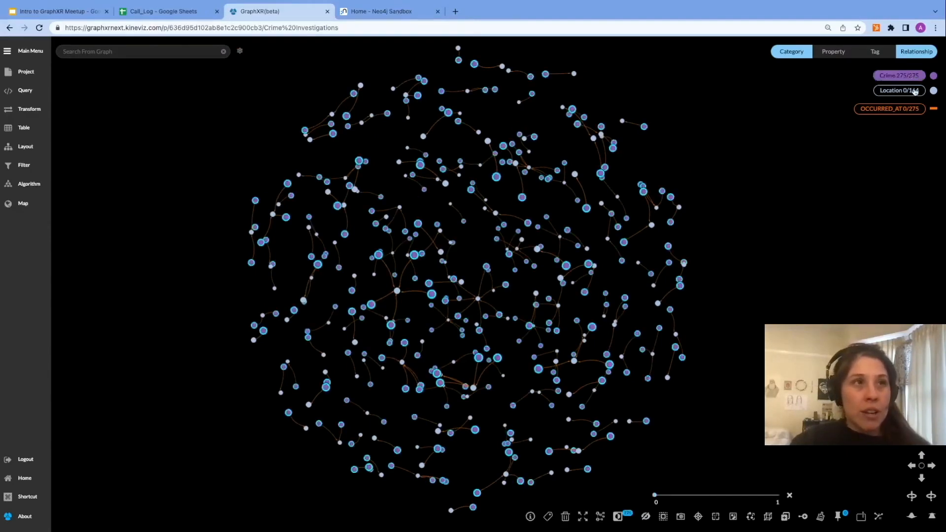
left_click(913, 91)
left_click(909, 109)
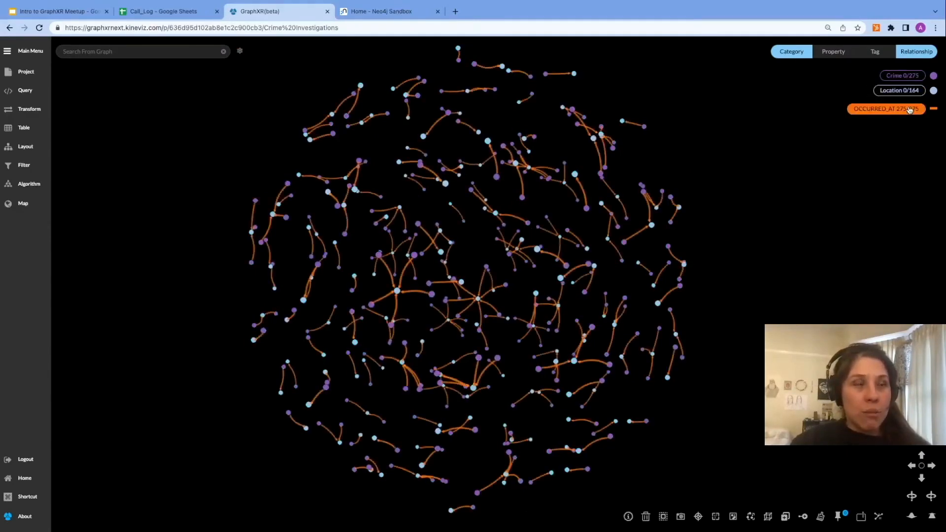
left_click(837, 200)
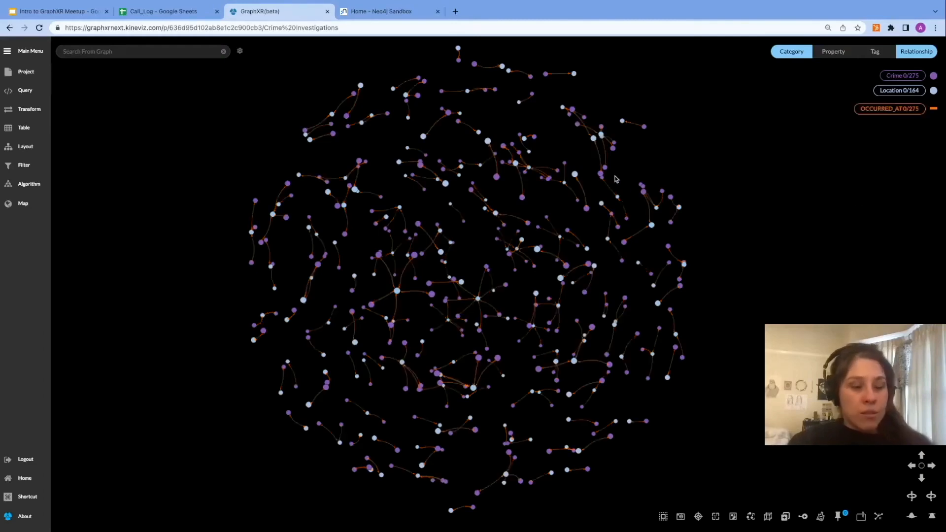
Step: Box-select crime and location nodes in several regions of the graph, then clear the selection
left_click_drag(496, 111, 704, 305)
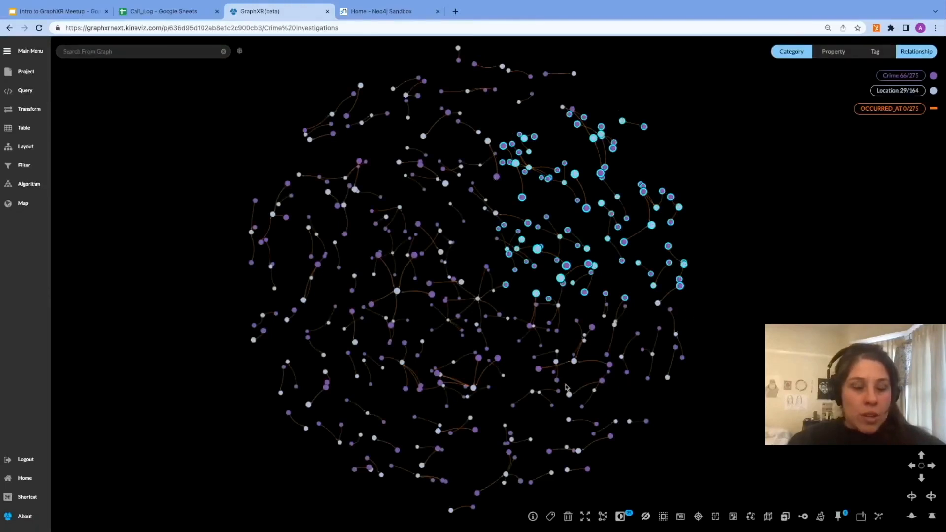
left_click_drag(520, 357, 699, 457, "shift")
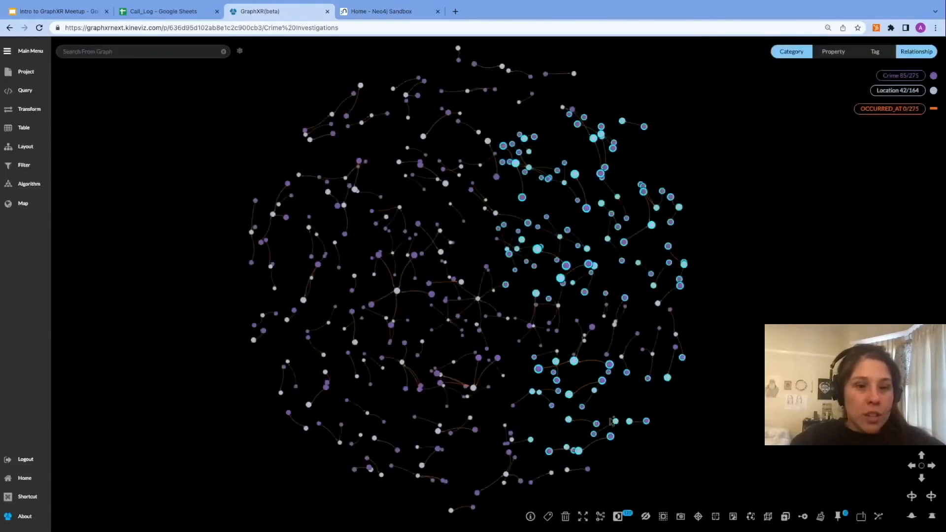
left_click_drag(334, 289, 486, 380, "shift")
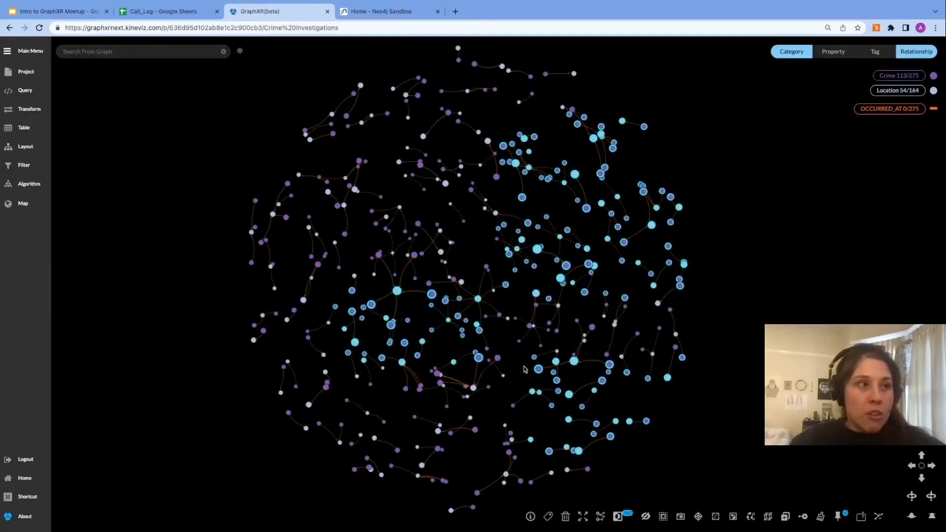
left_click_drag(519, 352, 699, 462, "shift")
left_click_drag(516, 164, 739, 268)
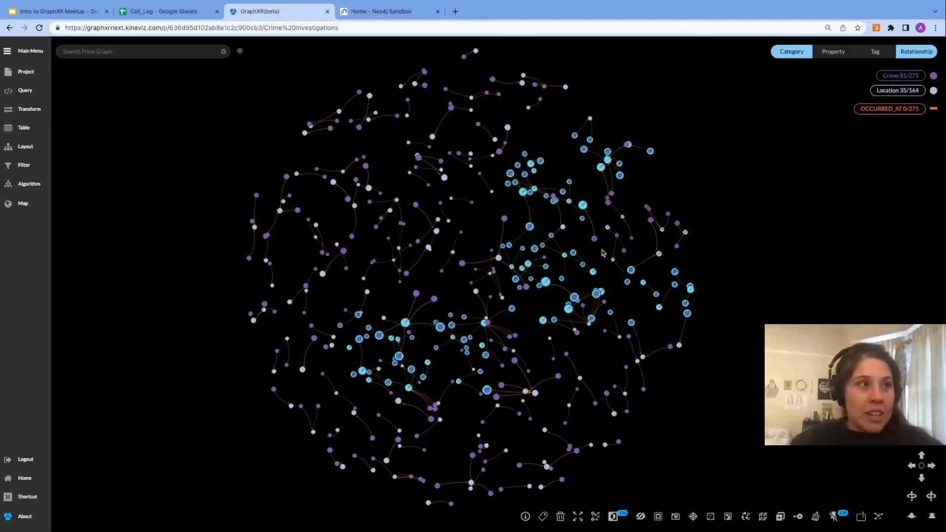
left_click_drag(601, 263, 654, 257)
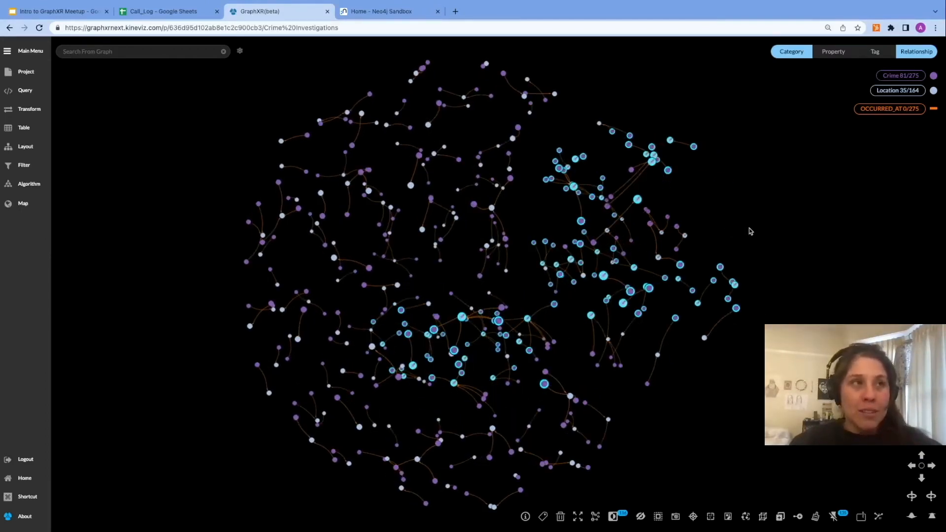
left_click(749, 230)
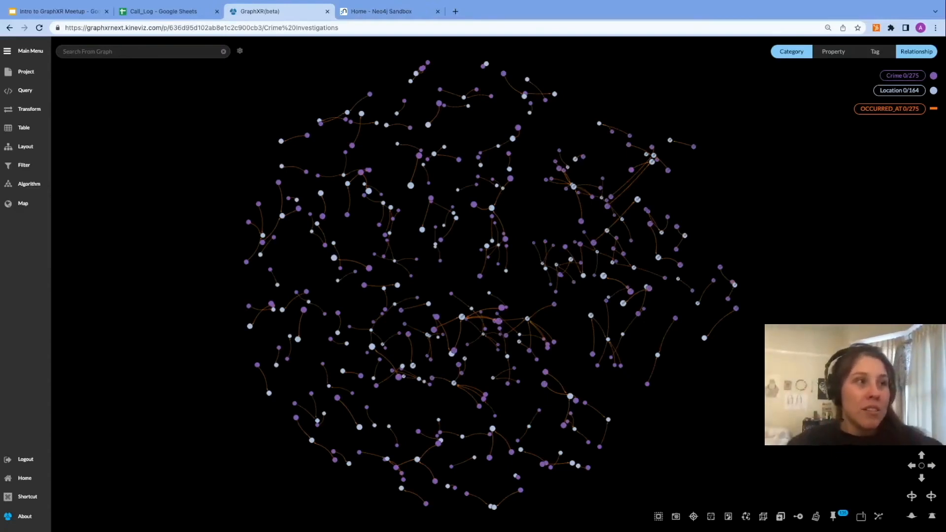
Step: Pin the graph's nodes and then release them again
left_click(834, 516)
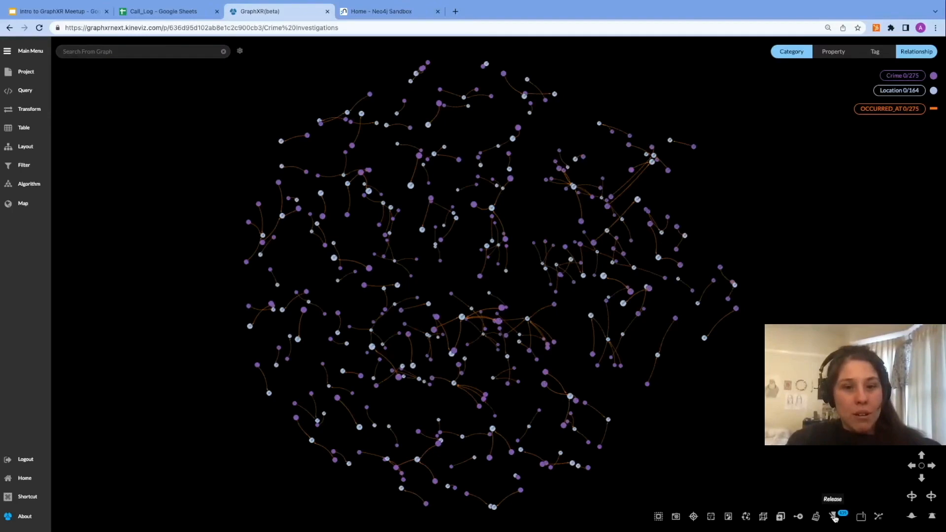
left_click(833, 515)
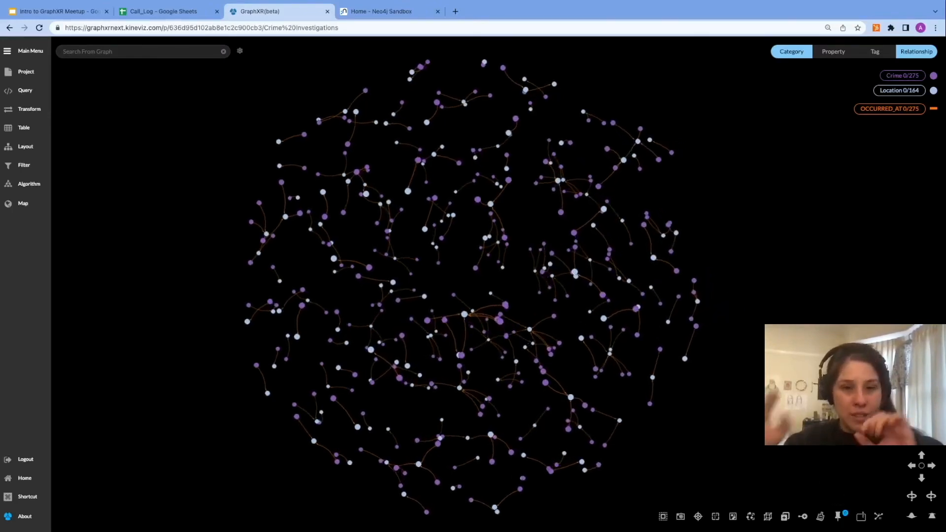
left_click_drag(745, 369, 745, 310)
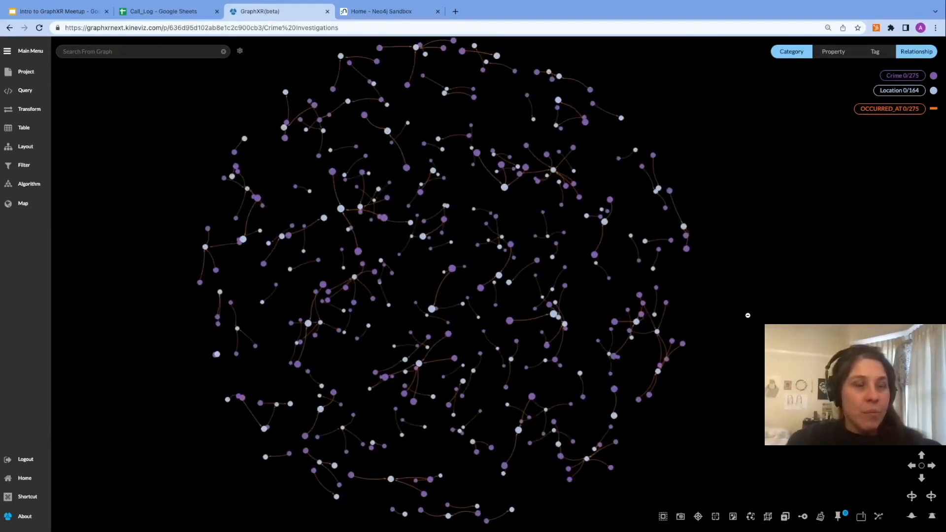
Step: Clear all data from the graph, confirming the removal
left_click(821, 517)
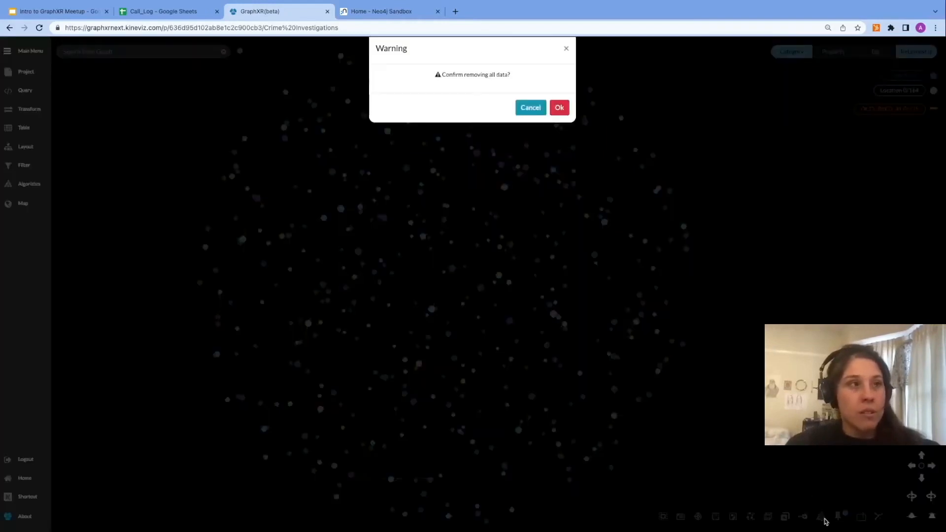
left_click(559, 107)
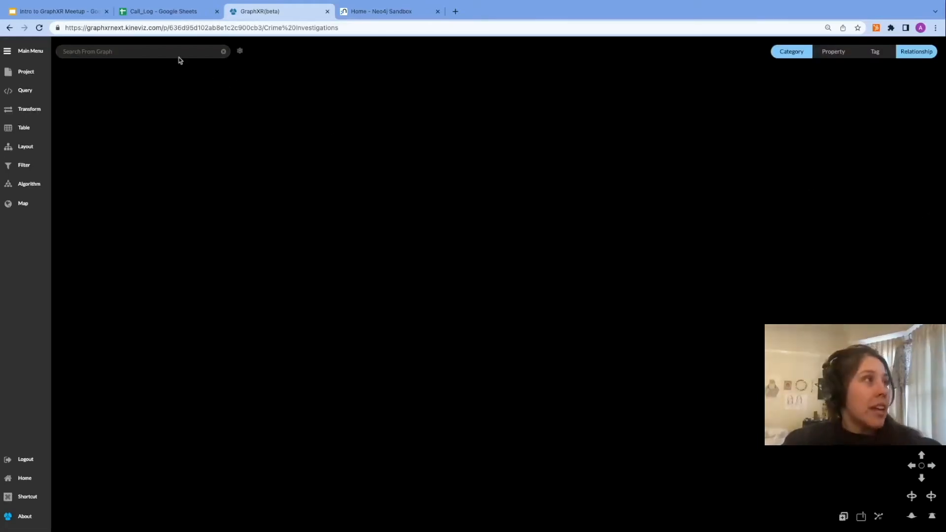
Step: Switch search to the database and submit a text search index task covering All Category Properties
left_click(239, 52)
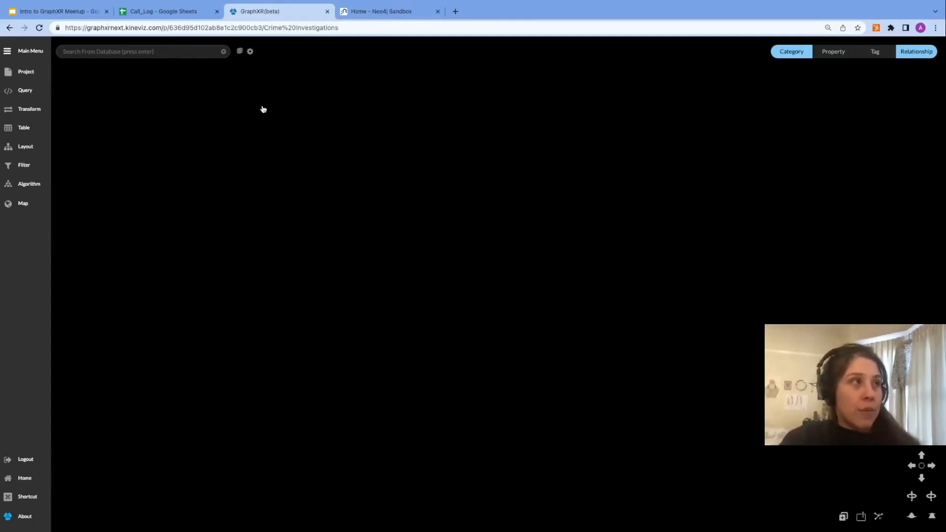
left_click(250, 52)
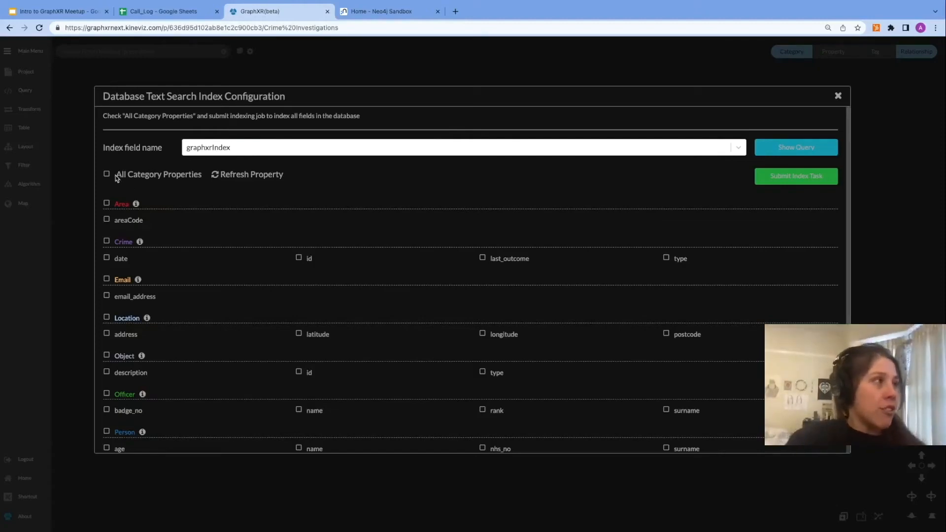
left_click(106, 175)
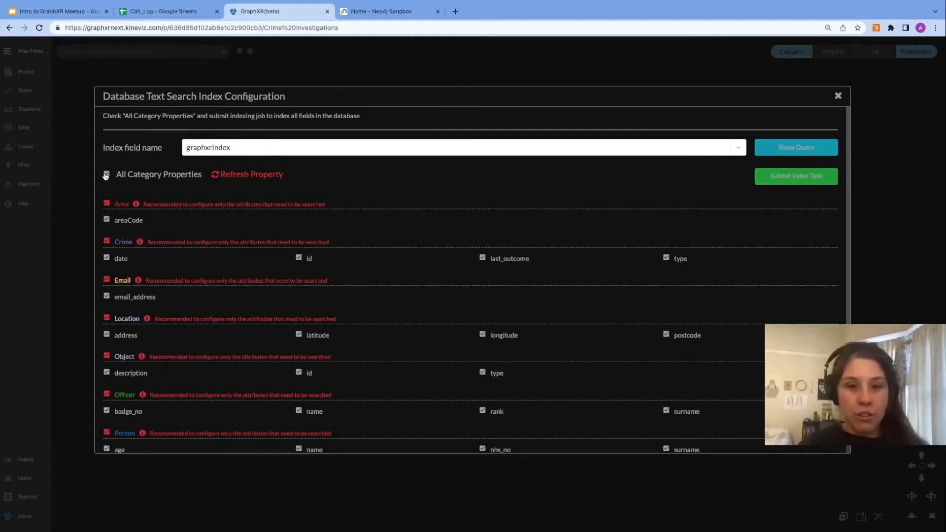
left_click(106, 174)
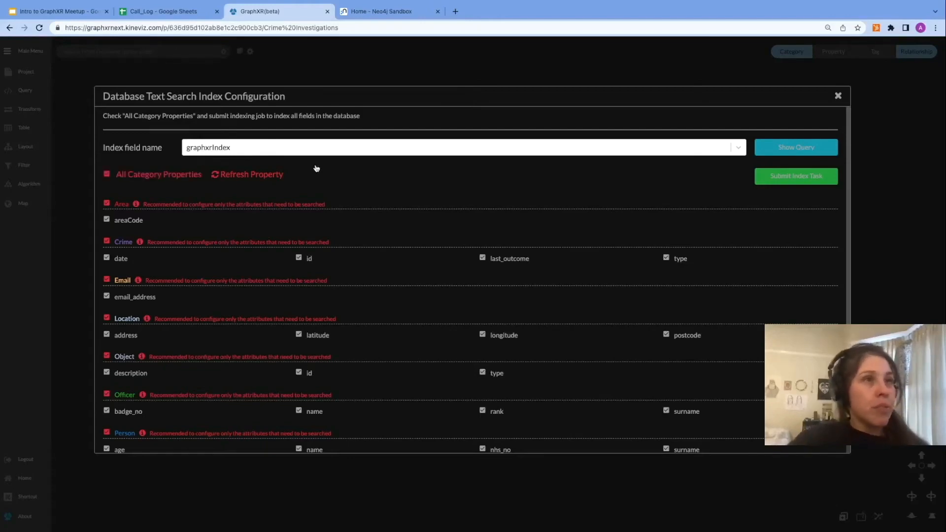
left_click(782, 182)
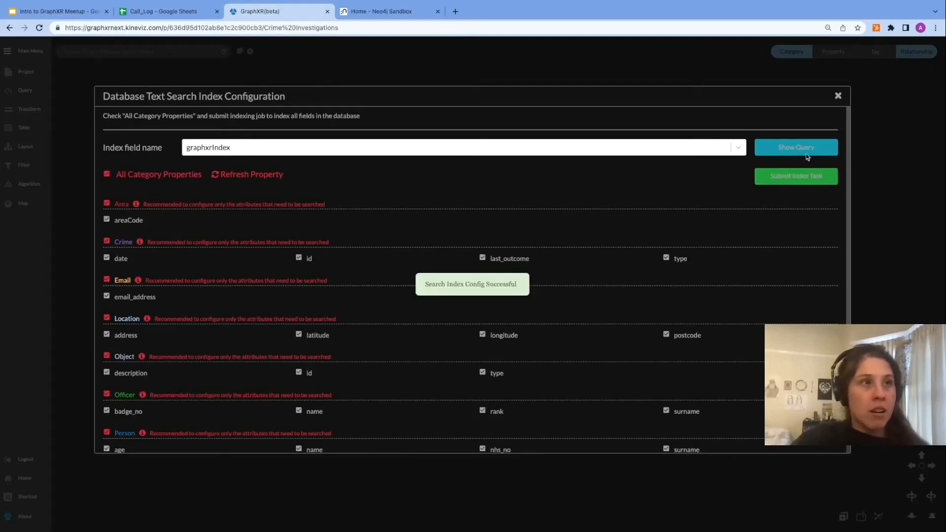
left_click(837, 96)
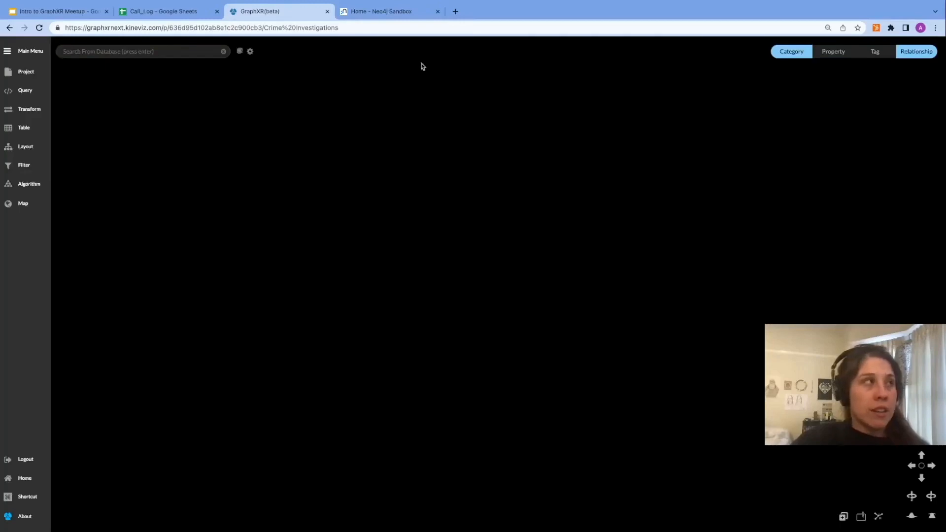
Step: Search the database for drug and expand the Crime results
left_click(37, 29)
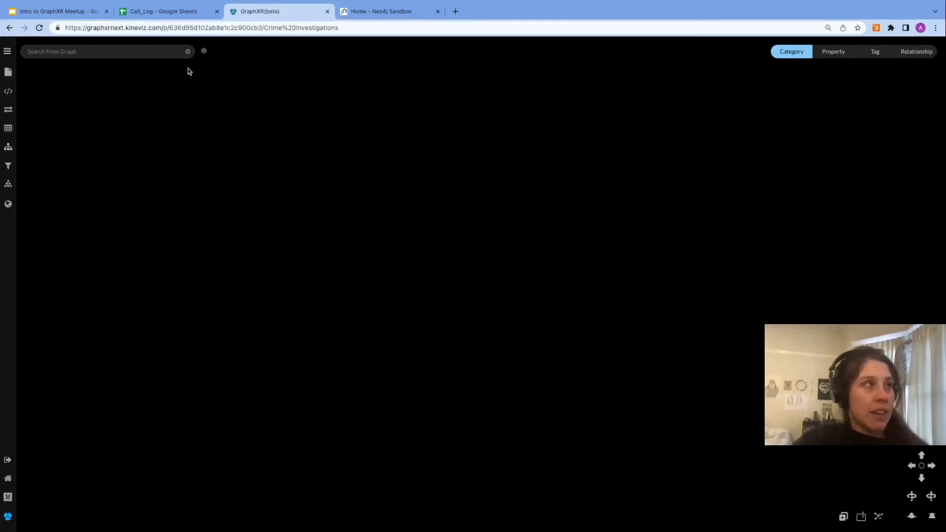
left_click(205, 52)
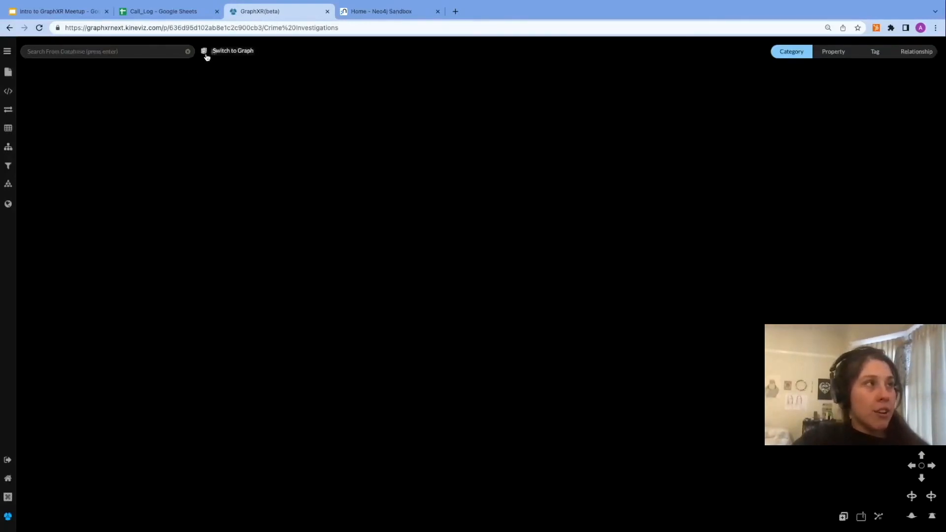
left_click(99, 55)
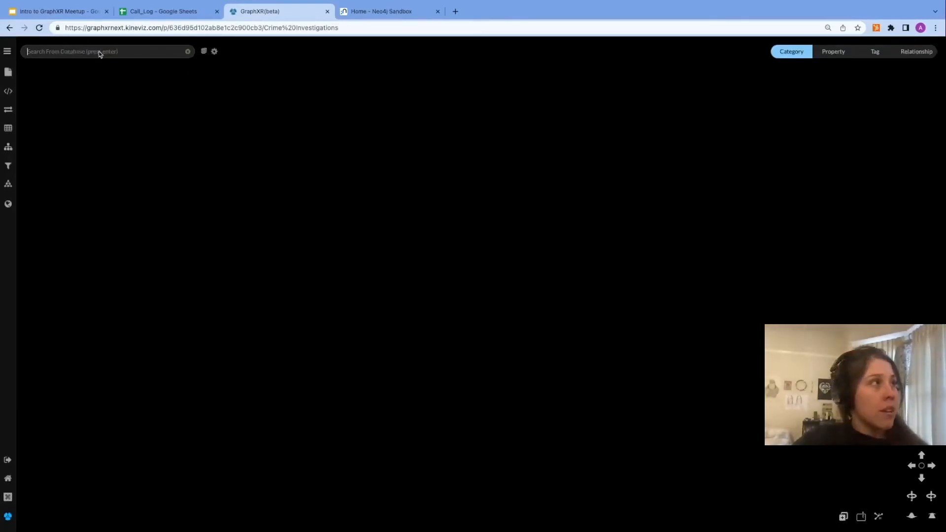
type("drug")
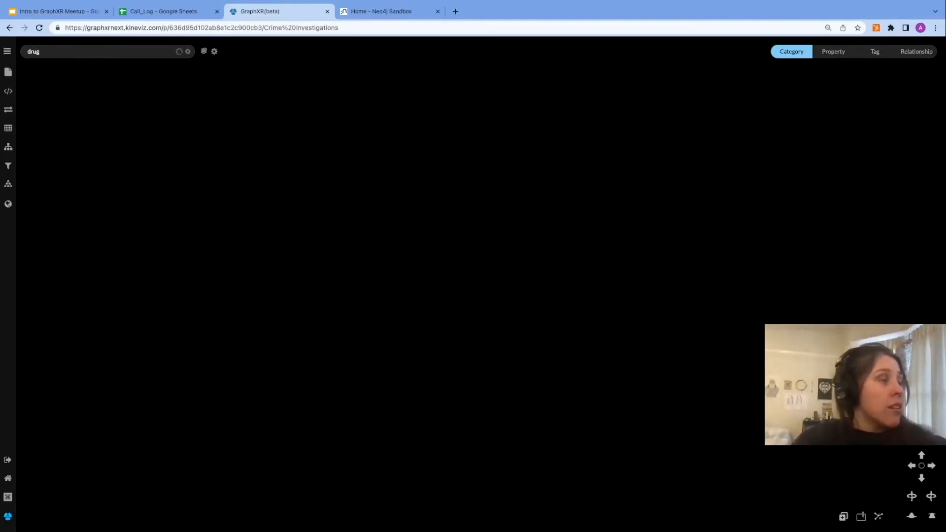
key("Return")
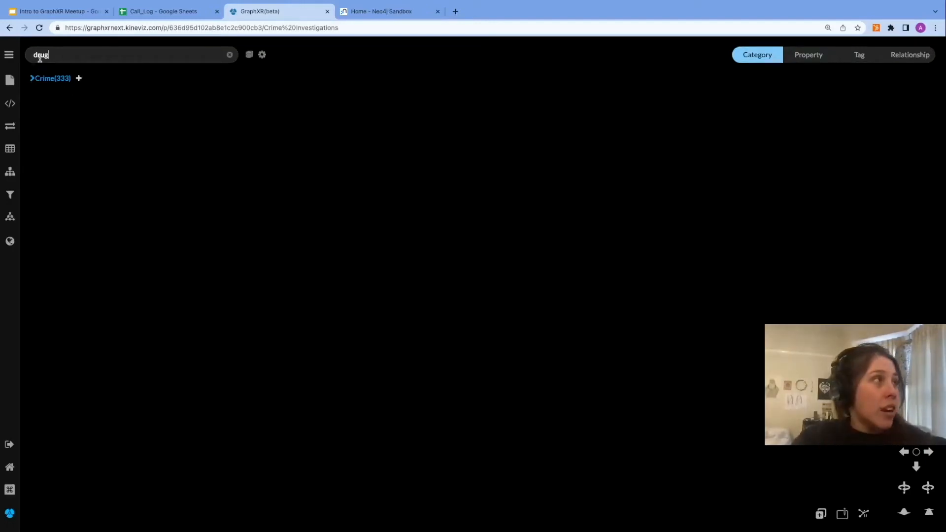
left_click(32, 80)
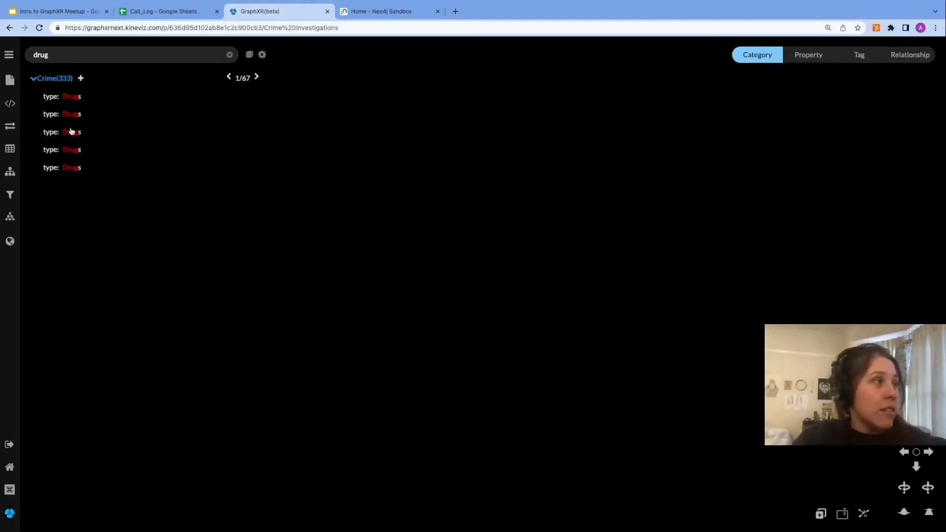
Step: Add all the drug-matching Crime nodes to the graph, then deselect them and clear the search box
mouse_move(72, 154)
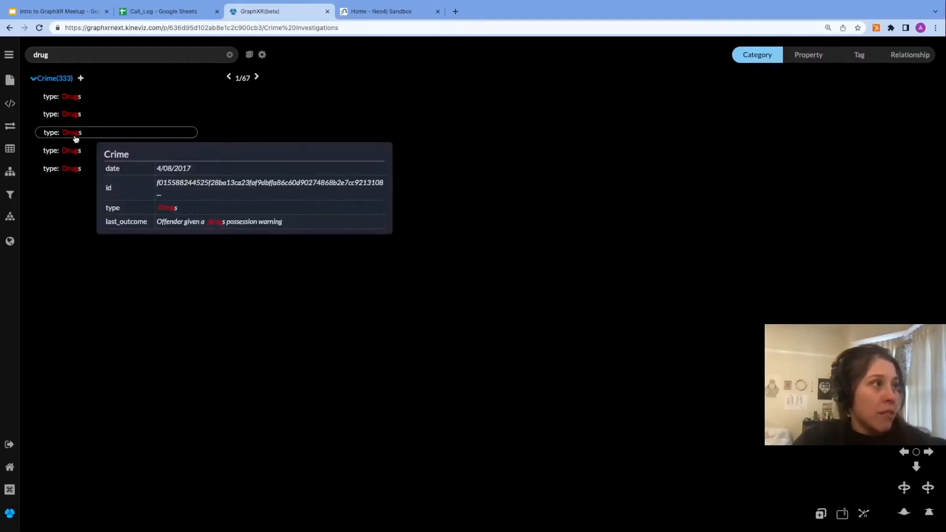
mouse_move(76, 119)
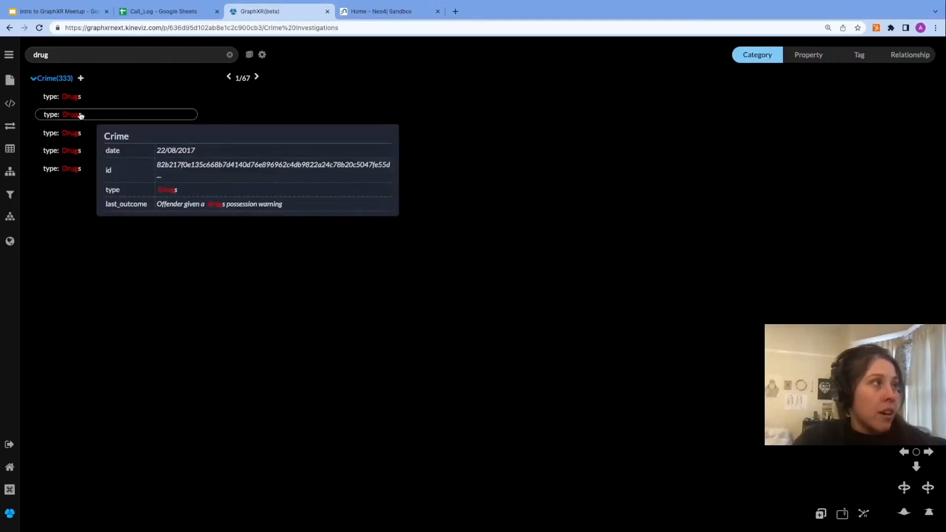
left_click(82, 79)
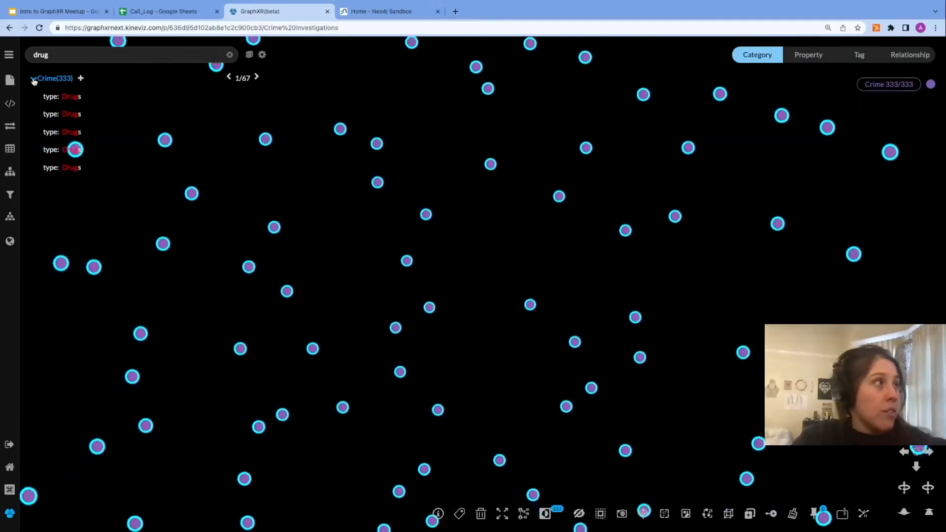
left_click(33, 80)
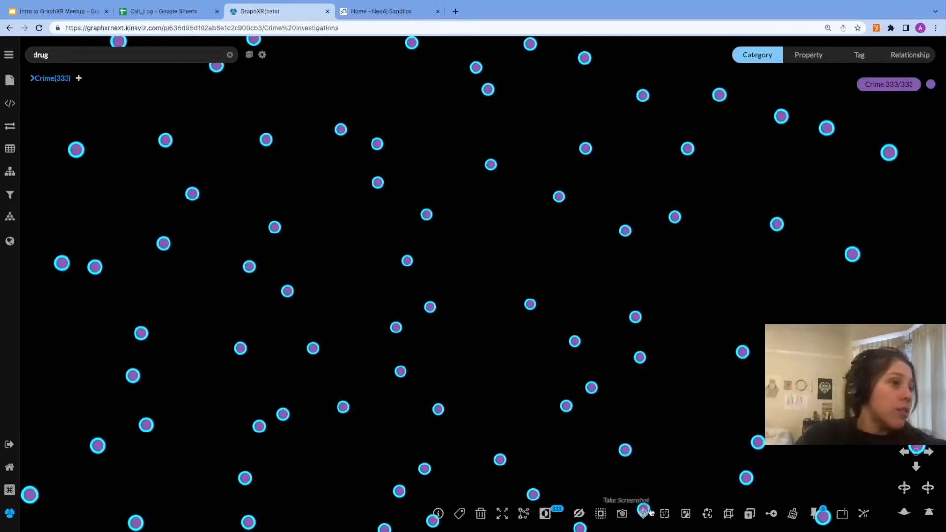
left_click(664, 514)
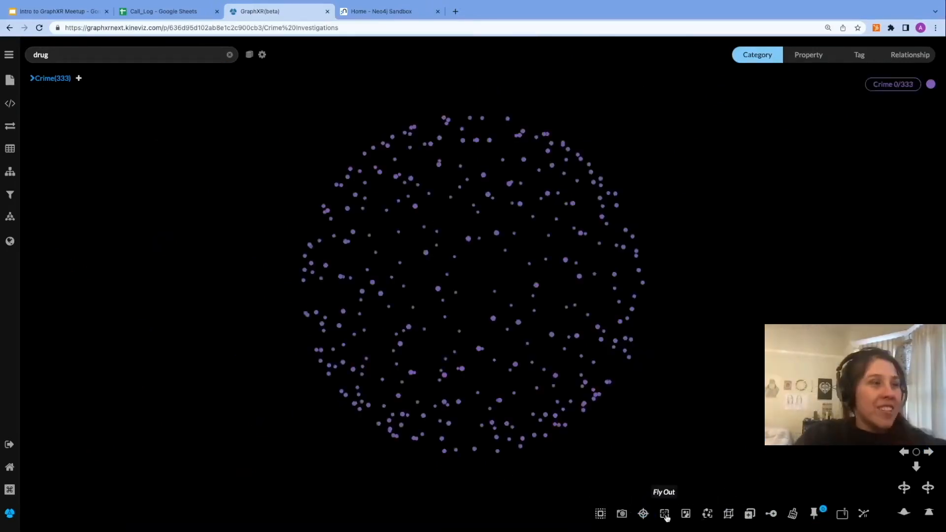
left_click(230, 55)
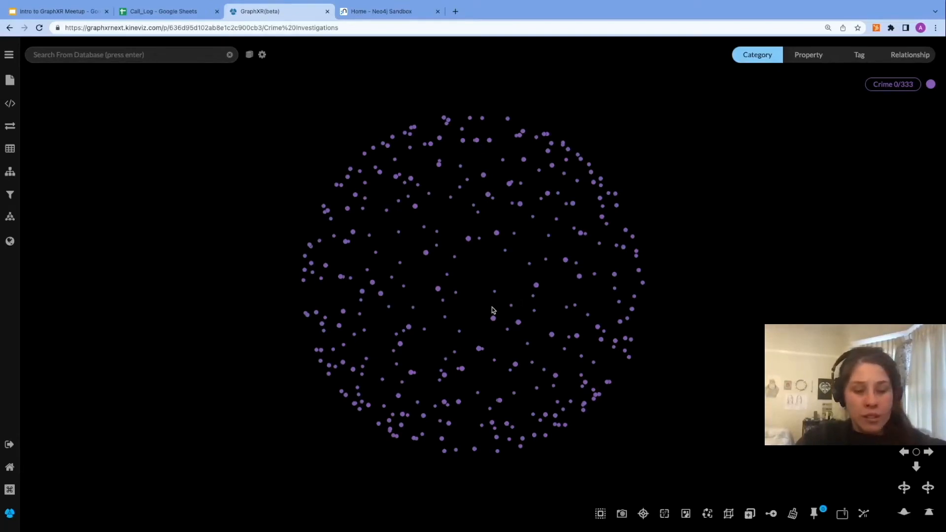
Step: Select all nodes and expand them along OCCURRED_AT relationships
key("ctrl+a")
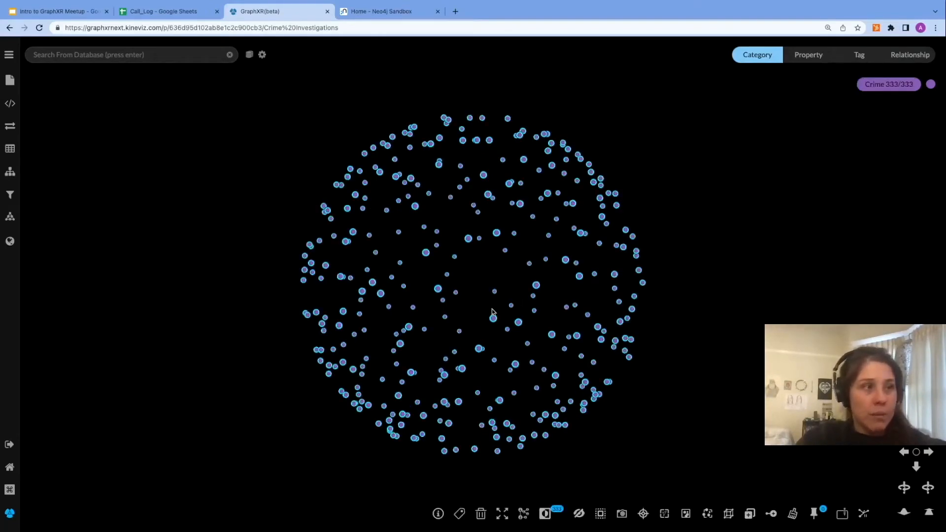
right_click(498, 271)
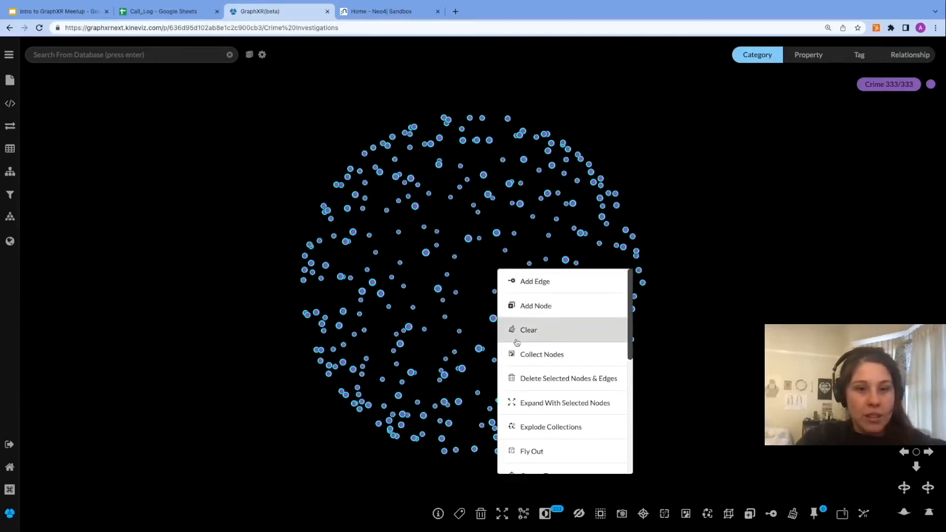
left_click(527, 403)
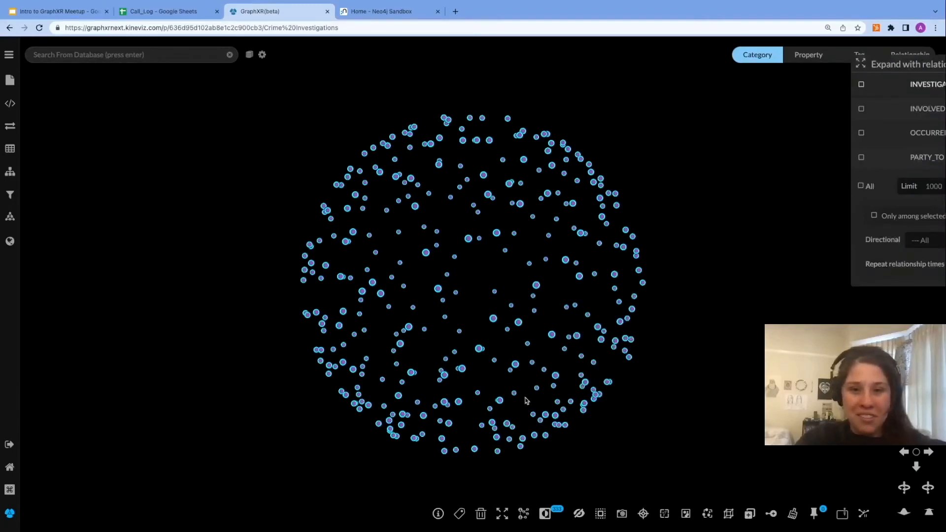
left_click_drag(888, 64, 636, 183)
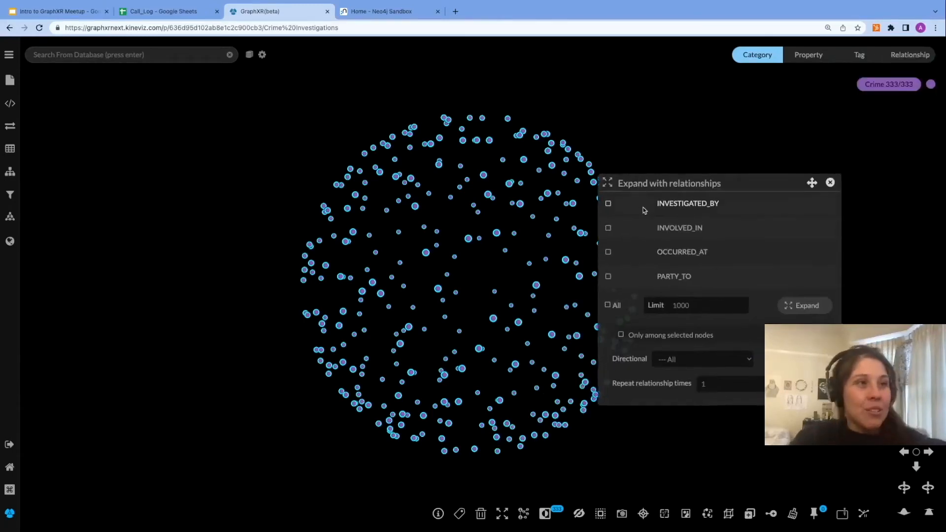
left_click(608, 254)
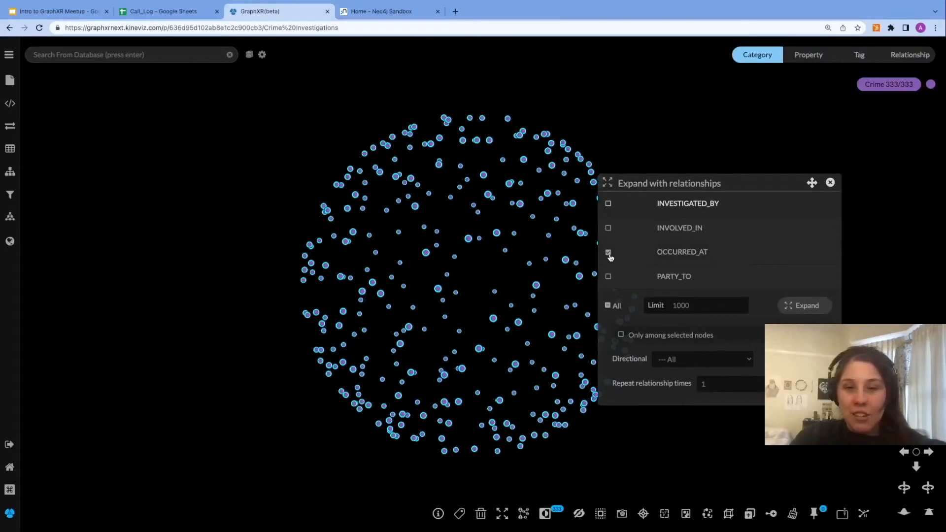
left_click(805, 306)
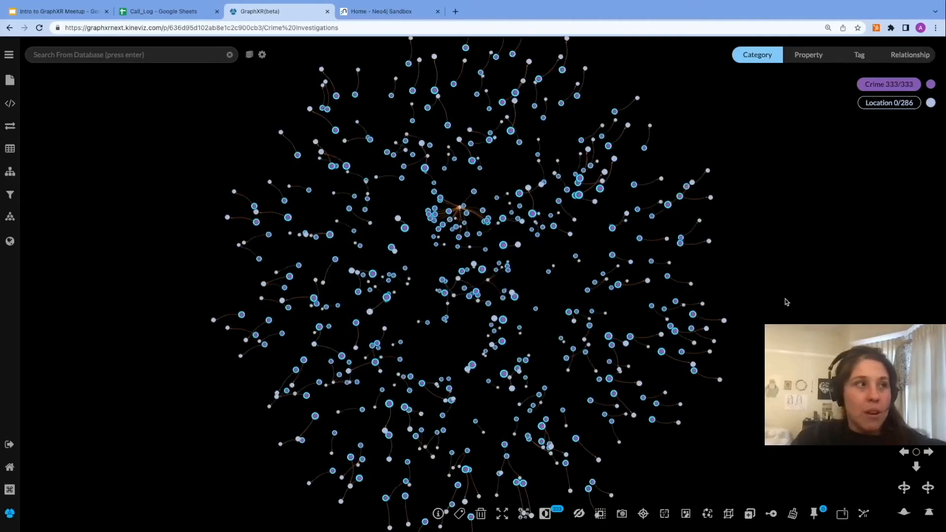
Step: Select all Location nodes by category, show the relationship categories, then clear the selection
left_click(877, 107)
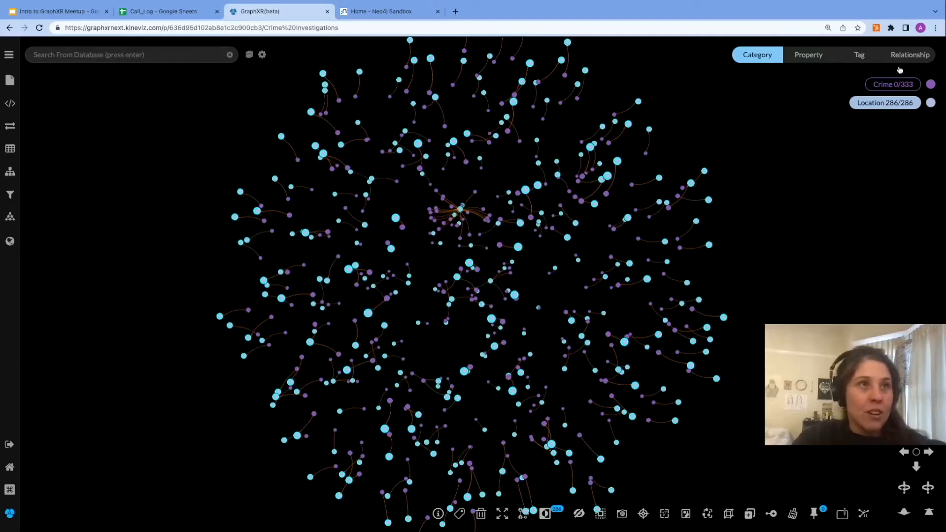
left_click(906, 56)
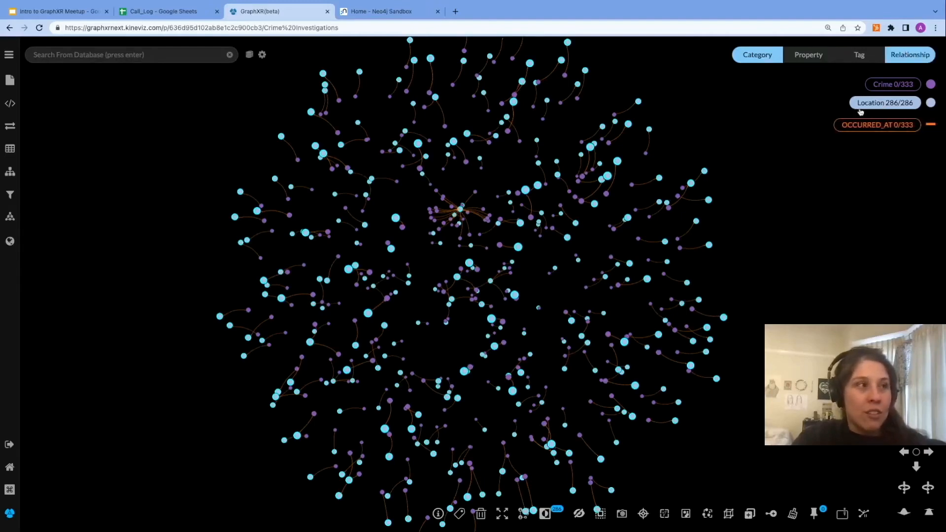
left_click(783, 226)
Step: Zoom in on the location connected to many drug crimes
left_click_drag(757, 270, 799, 271)
scroll(498, 210, "up", 10)
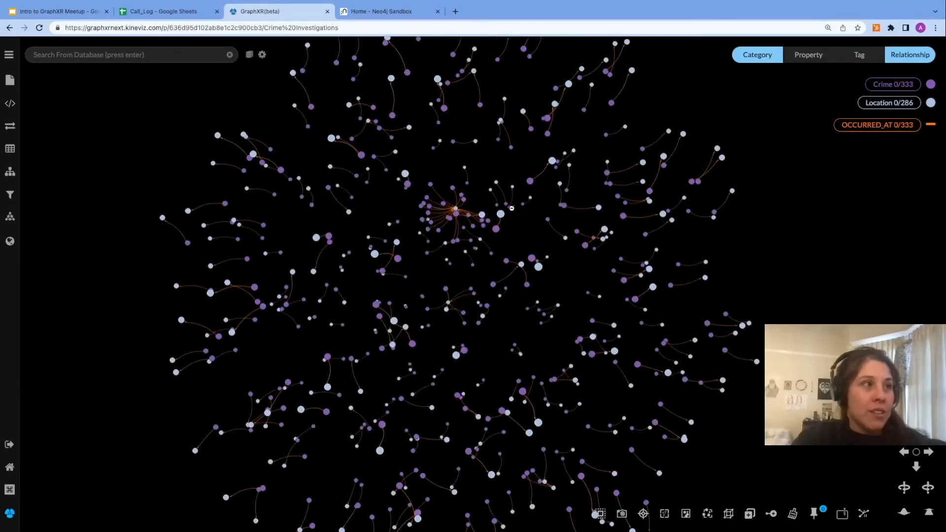
scroll(498, 211, "up", 5)
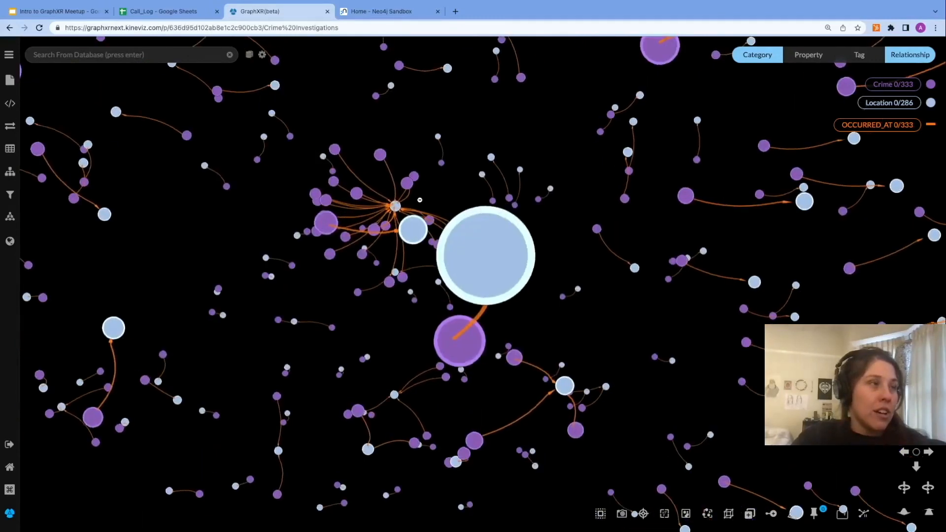
scroll(387, 212, "up", 5)
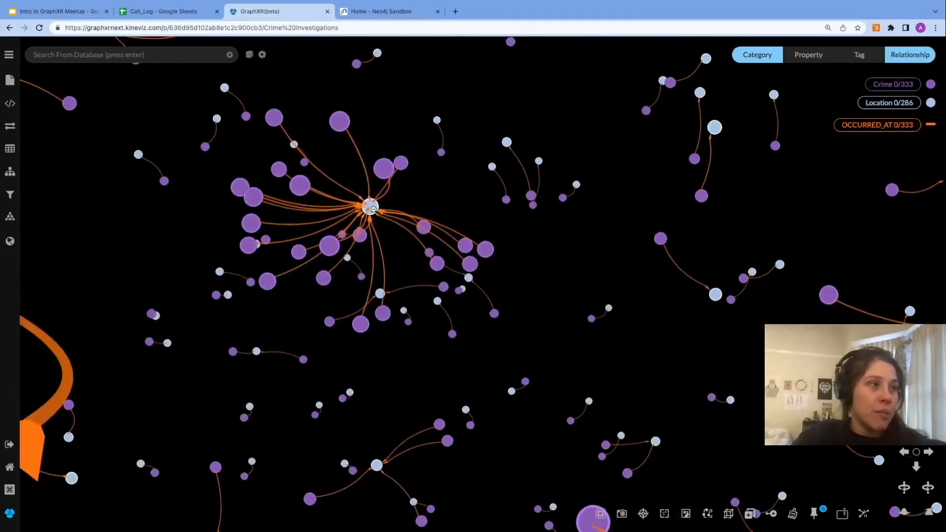
left_click(842, 514)
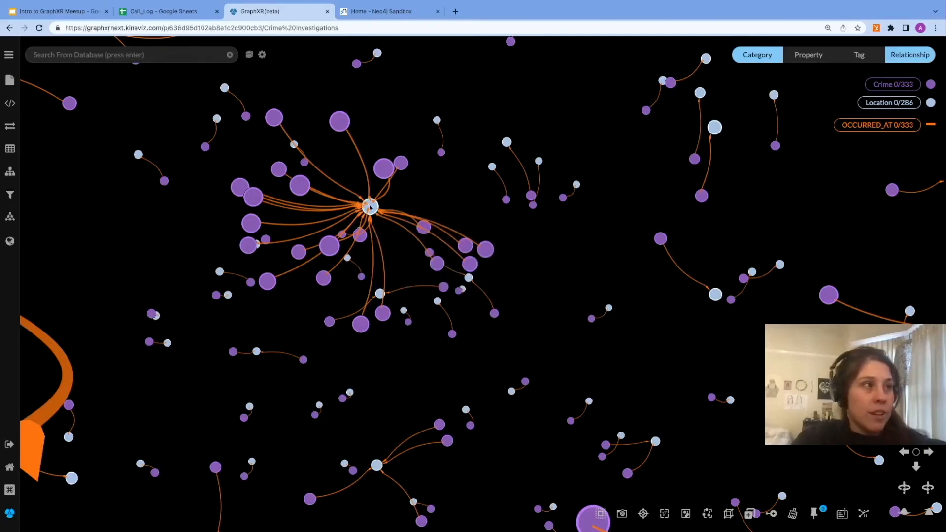
Step: Open the data table and review the properties of the Crime and Location nodes
scroll(370, 207, "down", 3)
scroll(678, 291, "down", 3)
scroll(678, 291, "down", 5)
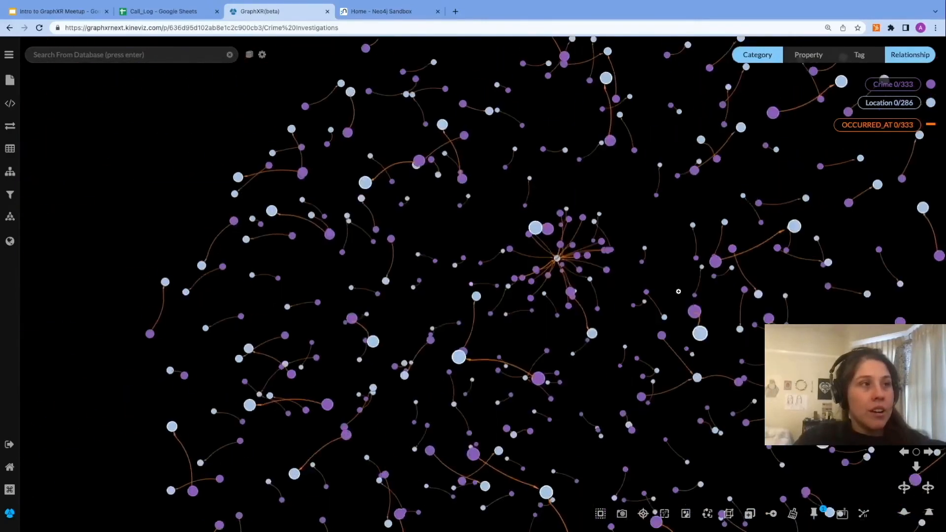
left_click_drag(889, 286, 598, 151)
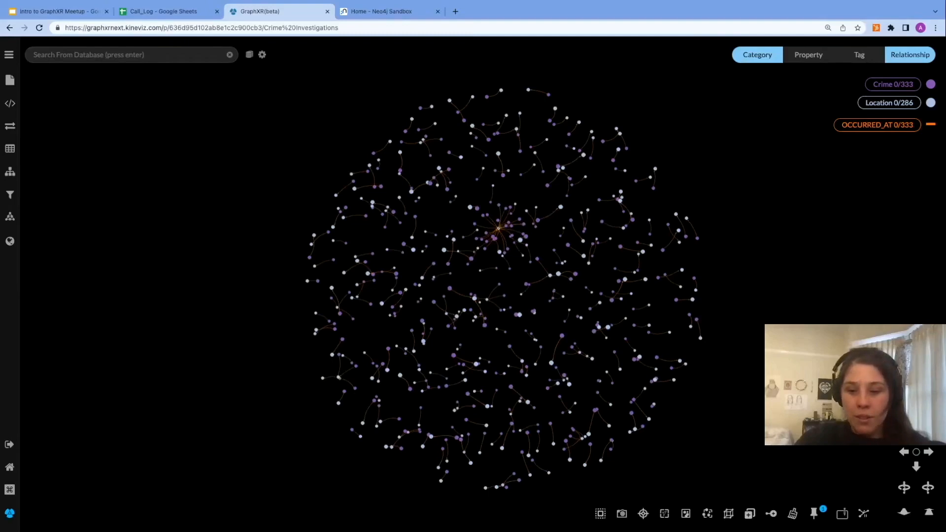
left_click(10, 150)
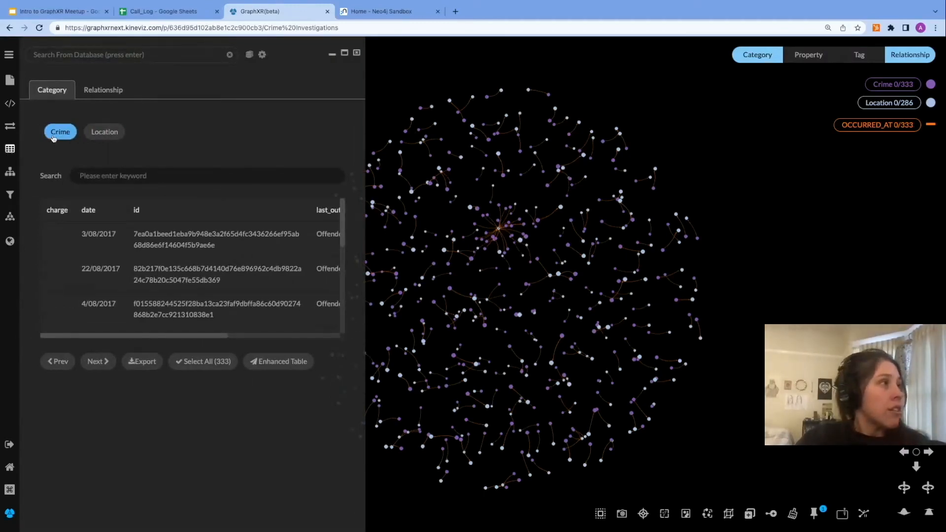
left_click(9, 57)
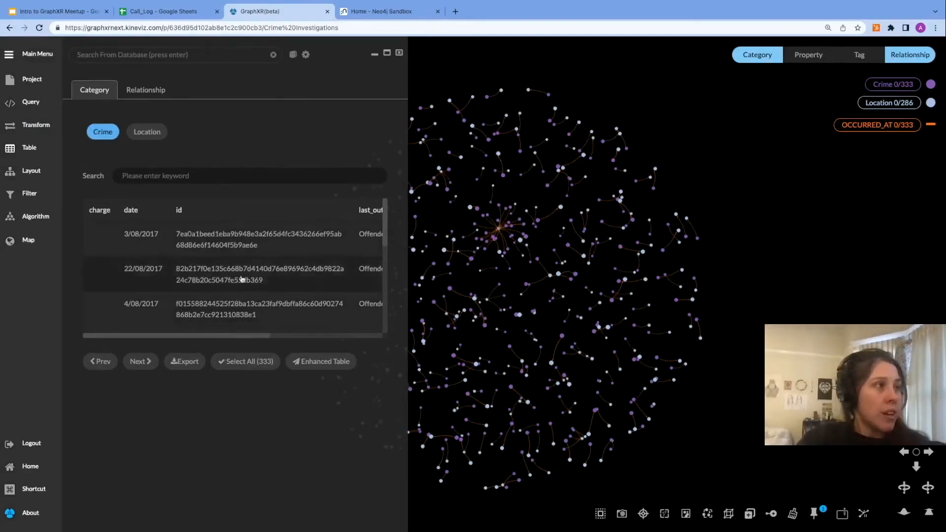
left_click_drag(410, 283, 678, 296)
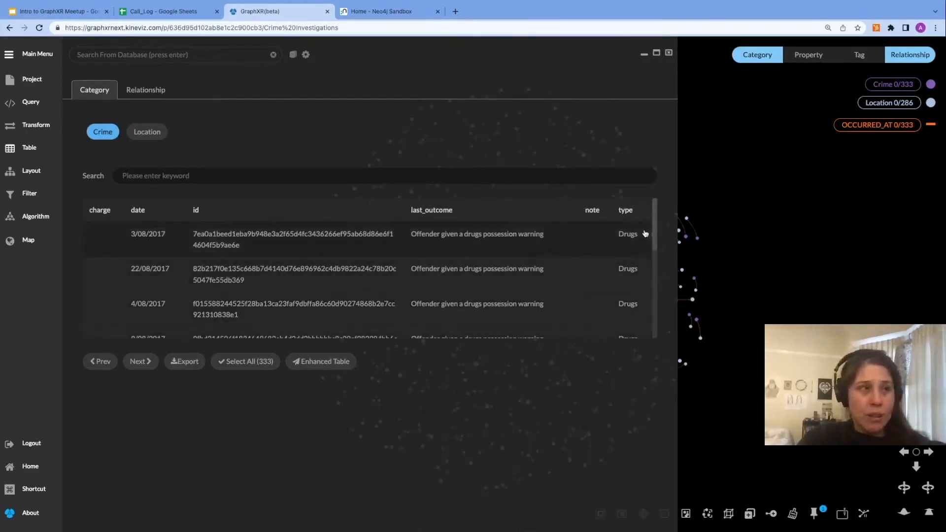
scroll(656, 274, "down", 1)
left_click_drag(656, 270, 655, 219)
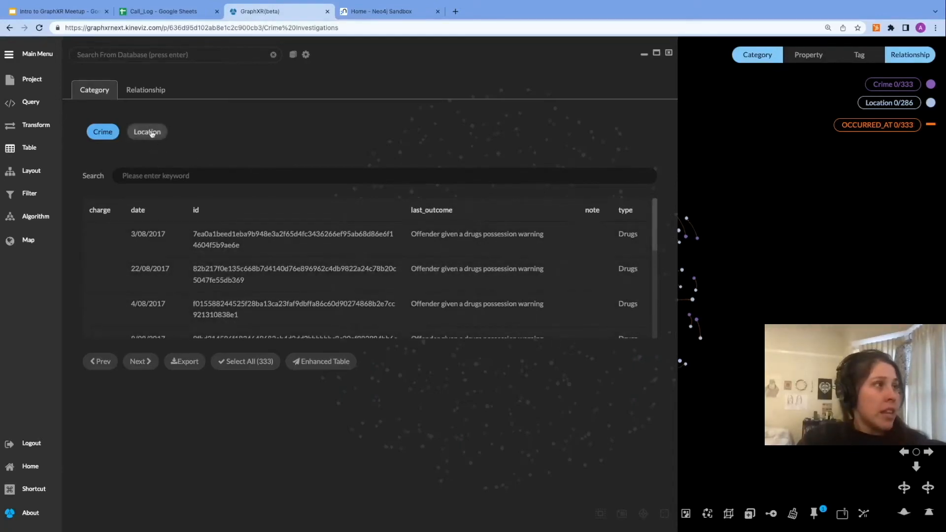
left_click(148, 132)
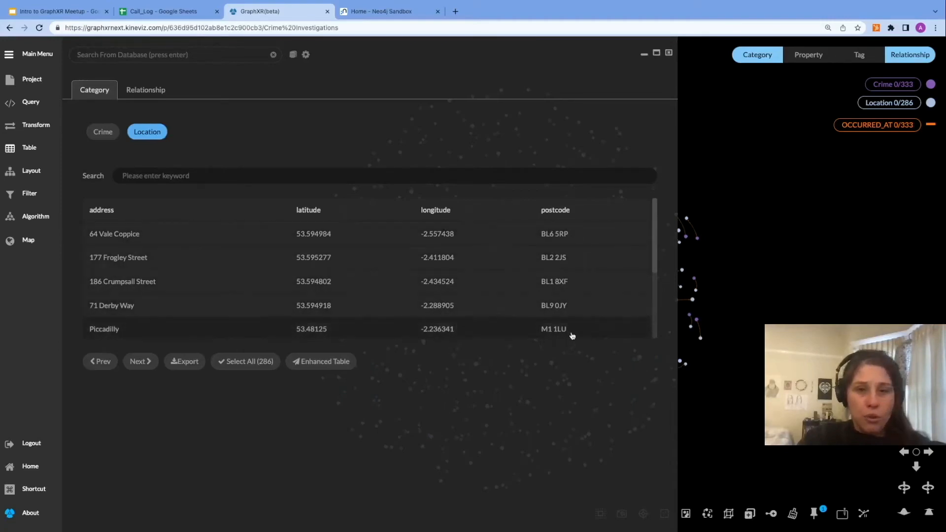
key("Escape")
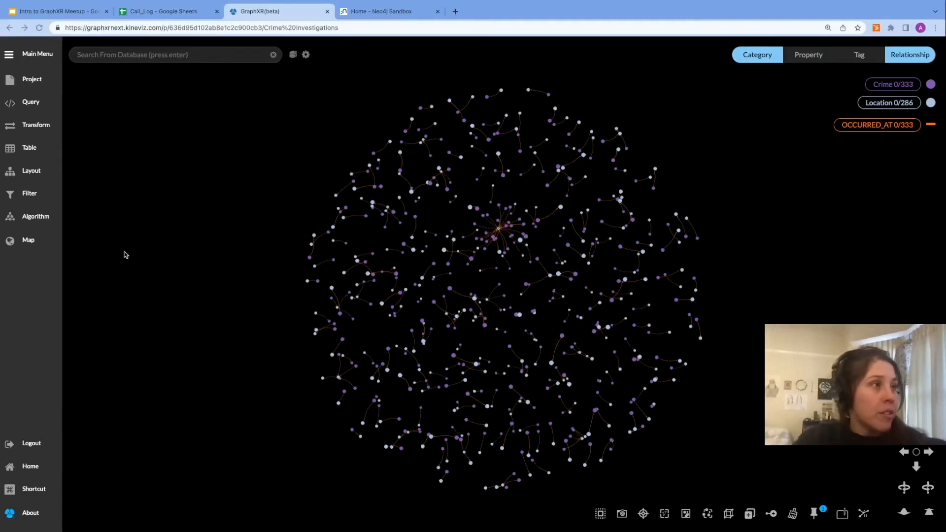
Step: Display the graph's nodes on the geographic map
left_click(26, 241)
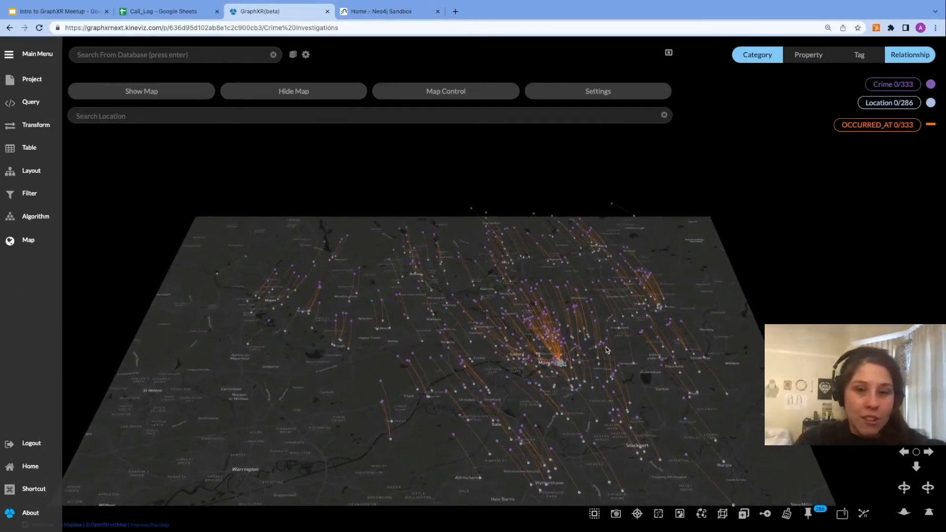
scroll(583, 379, "up", 3)
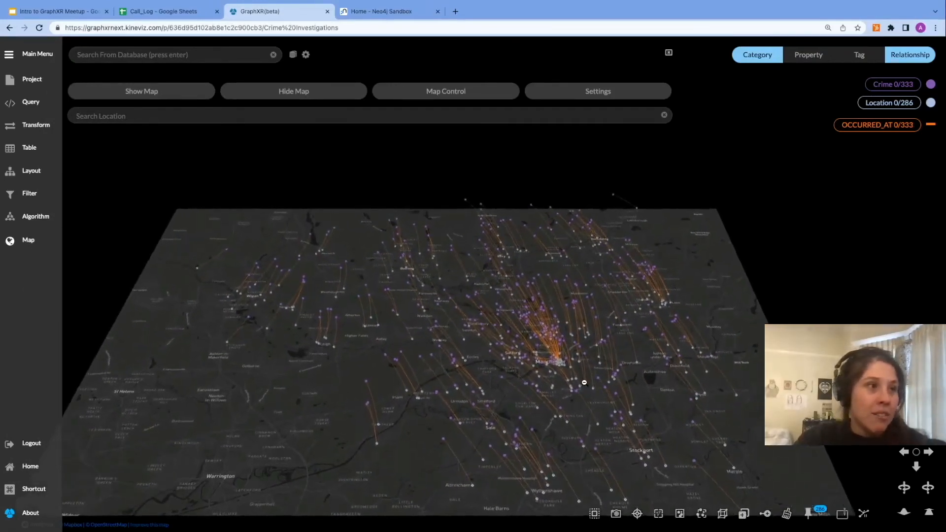
scroll(584, 382, "up", 5)
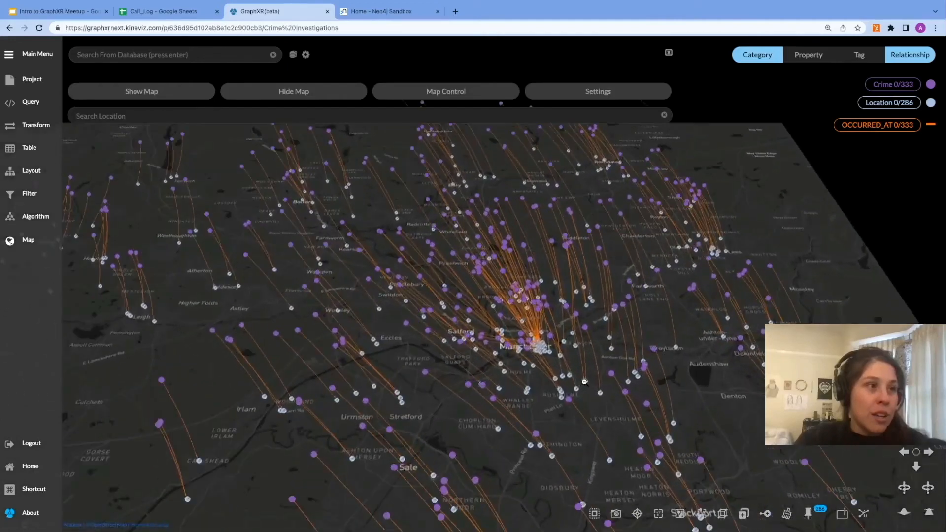
scroll(528, 379, "down", 5)
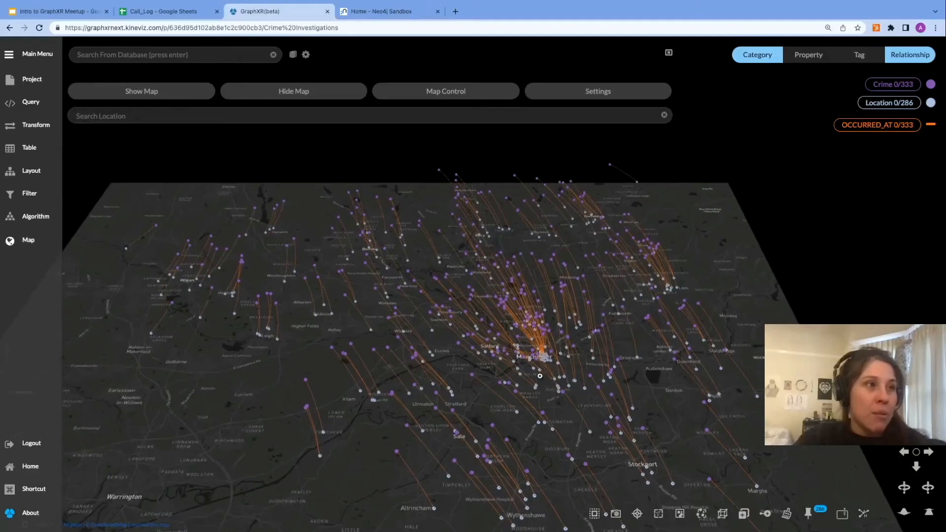
scroll(542, 315, "down", 3)
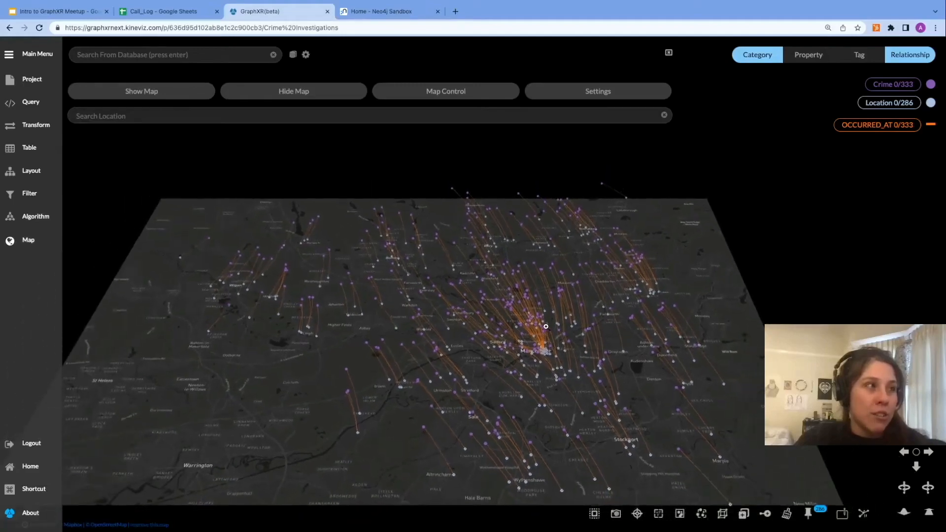
left_click_drag(835, 297, 836, 285)
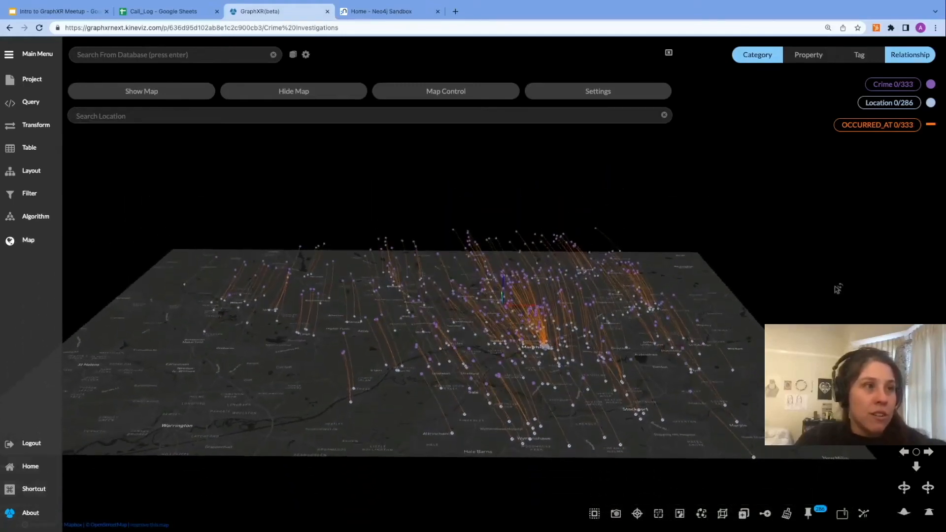
left_click_drag(611, 175, 608, 183)
right_click_drag(517, 206, 530, 219)
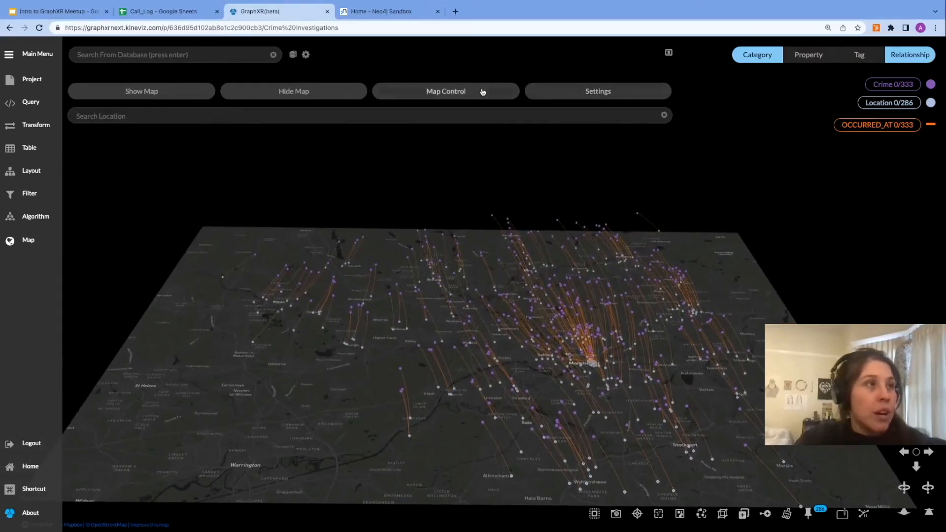
Step: Change the map server in the map settings to OpenStreetMap
left_click(564, 94)
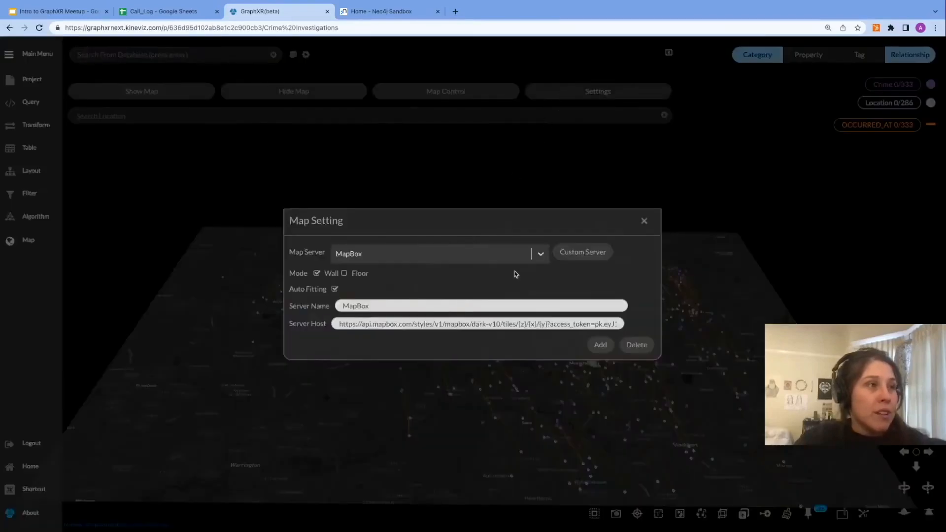
left_click(540, 254)
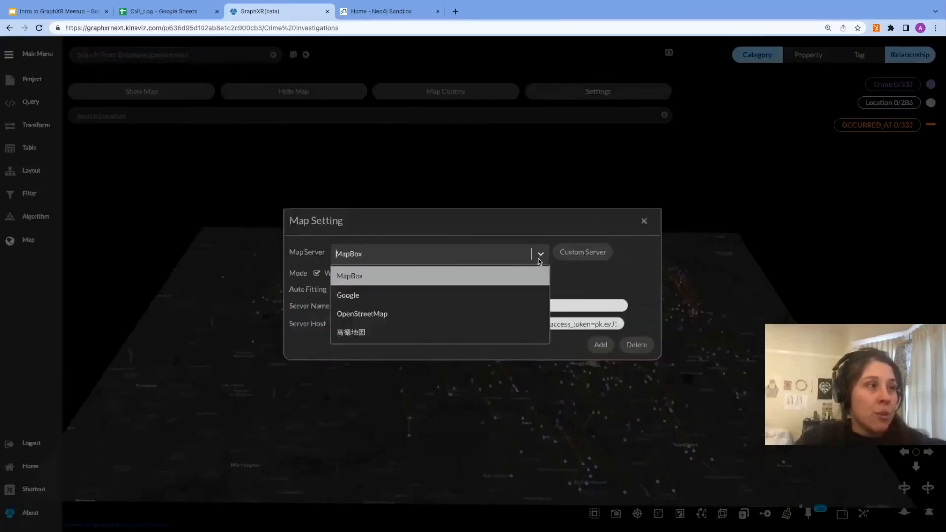
left_click(508, 297)
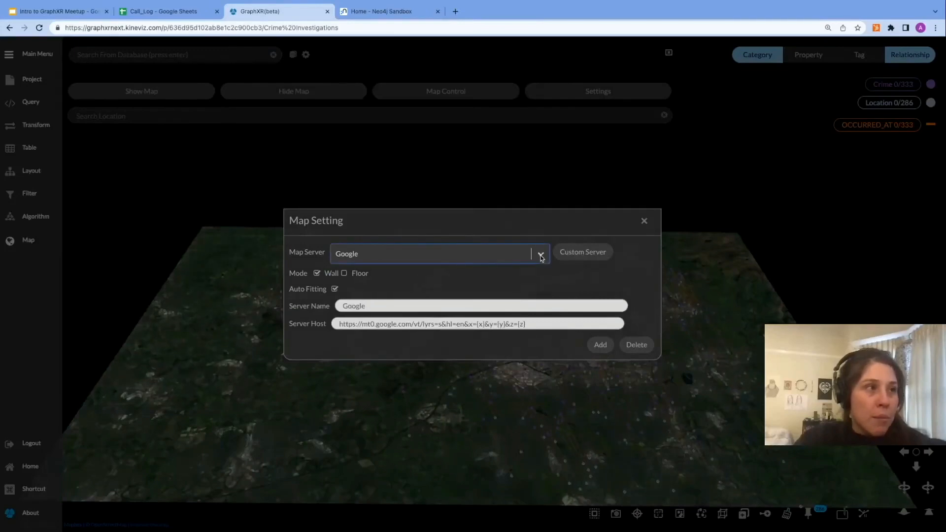
left_click(541, 254)
left_click(512, 314)
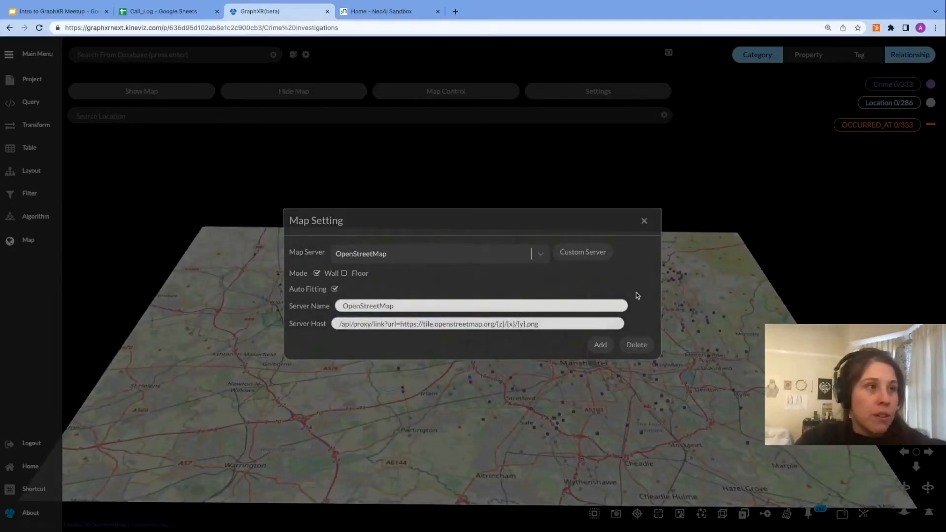
left_click(644, 221)
Step: Recolor the Location category green (#2ca02c) and the OCCURRED_AT relationship red
left_click_drag(772, 204, 772, 198)
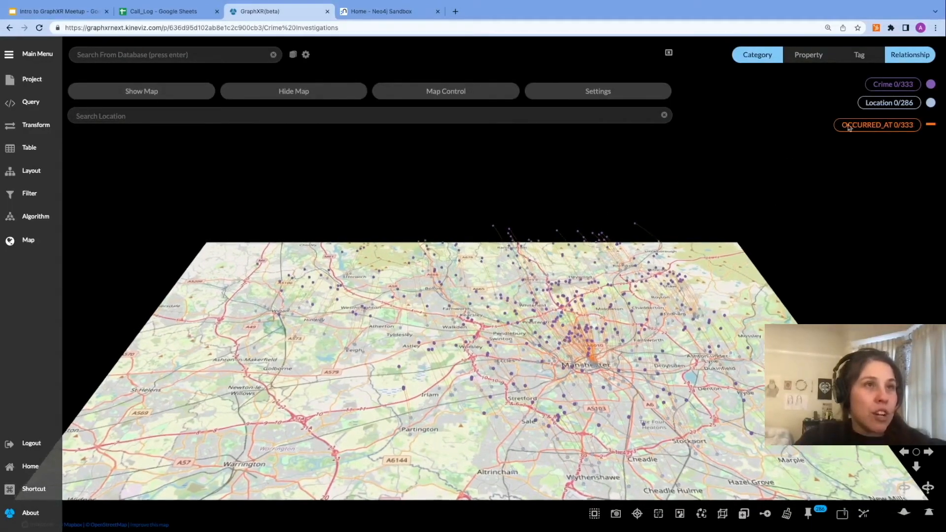
left_click(930, 103)
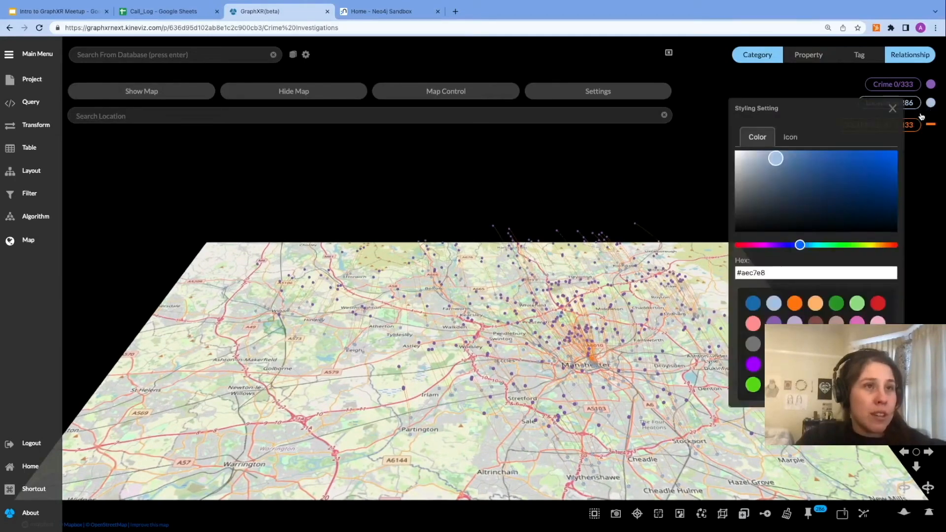
left_click(836, 302)
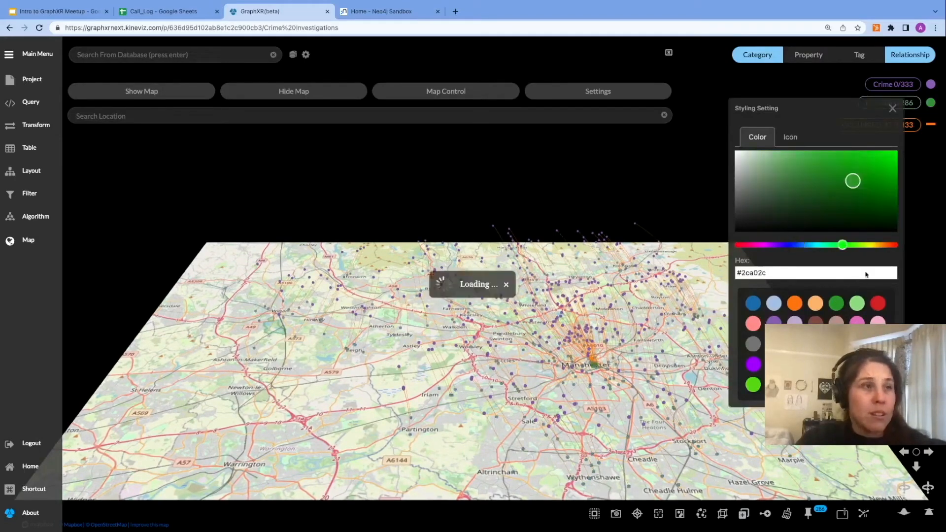
left_click(930, 126)
left_click(781, 189)
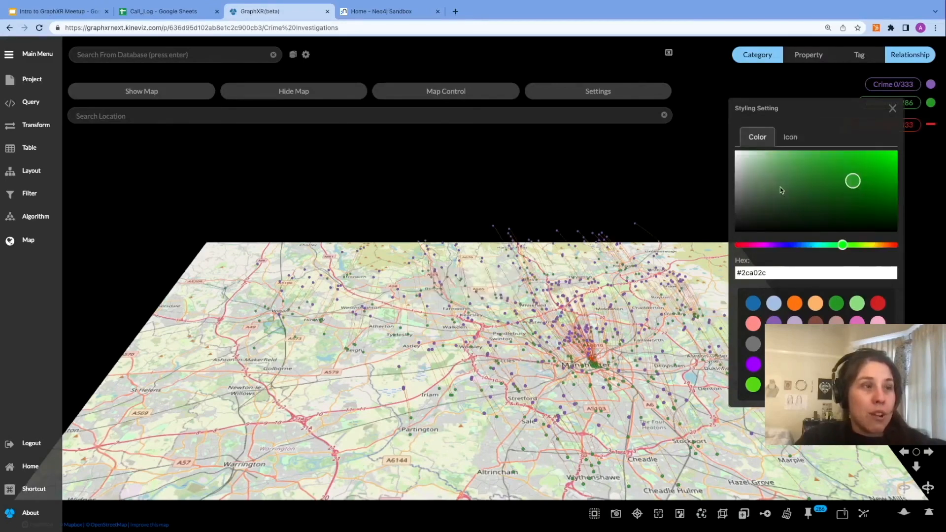
mouse_move(622, 204)
left_mouse_down()
mouse_move(624, 195)
mouse_move(618, 207)
left_mouse_up()
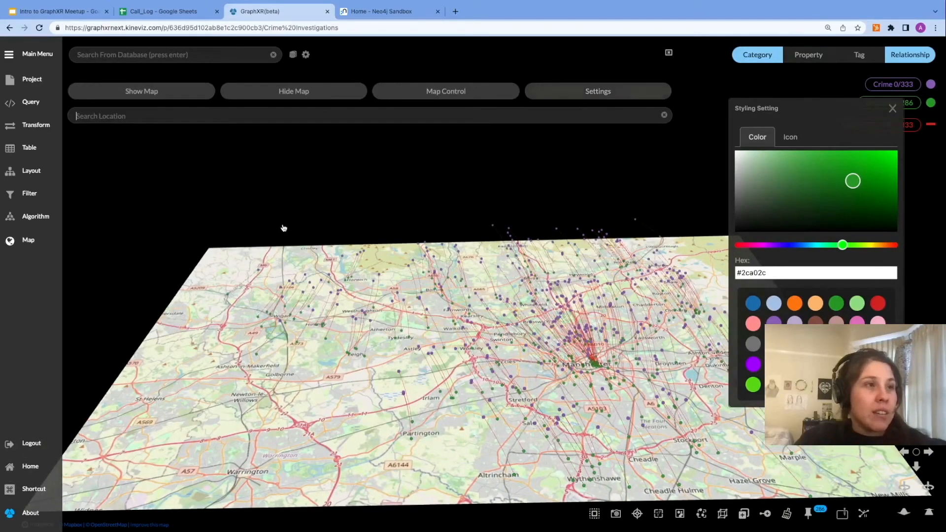
left_click(892, 109)
Step: Turn on map control and view the whole map of Great Britain with the crime locations
left_click(461, 96)
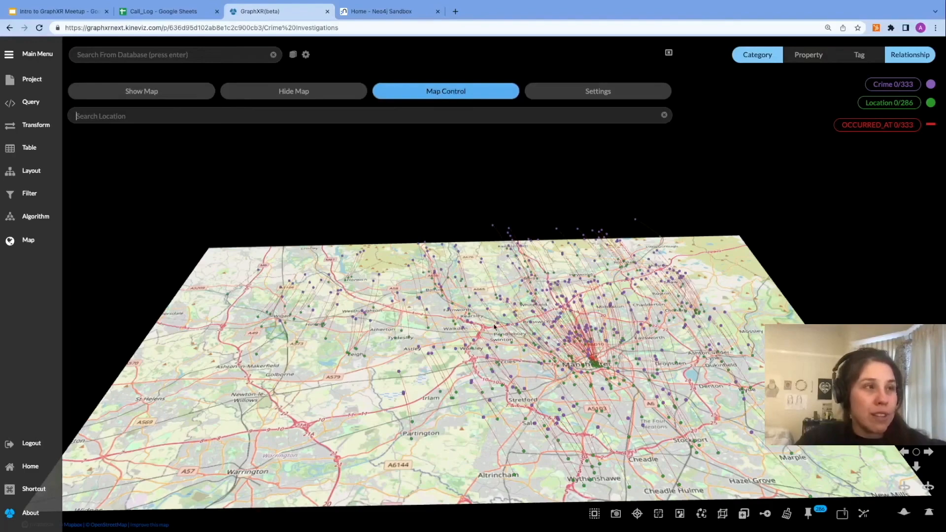
scroll(503, 345, "down", 3)
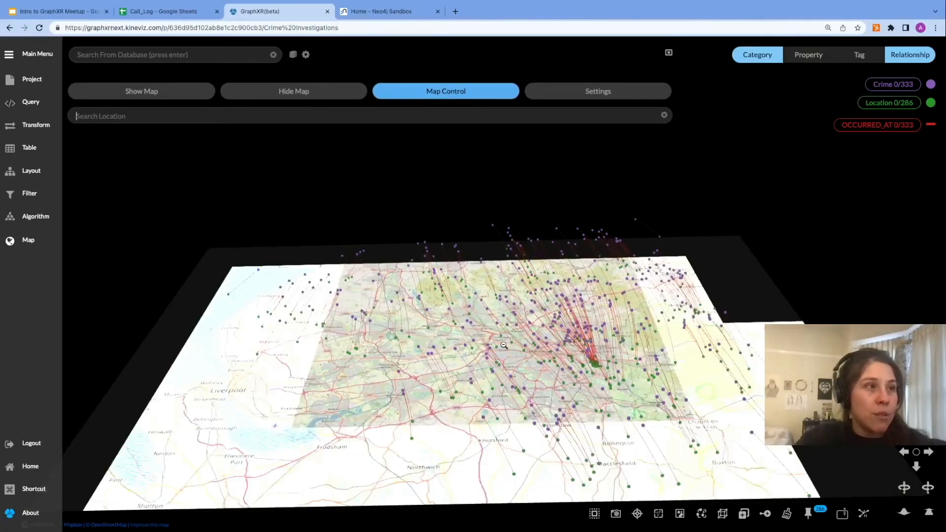
scroll(503, 346, "down", 3)
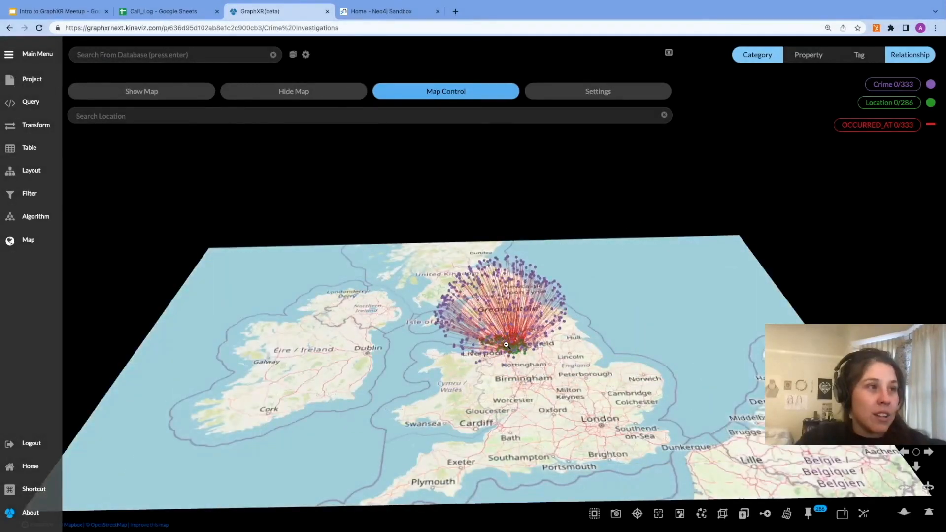
scroll(633, 325, "up", 2)
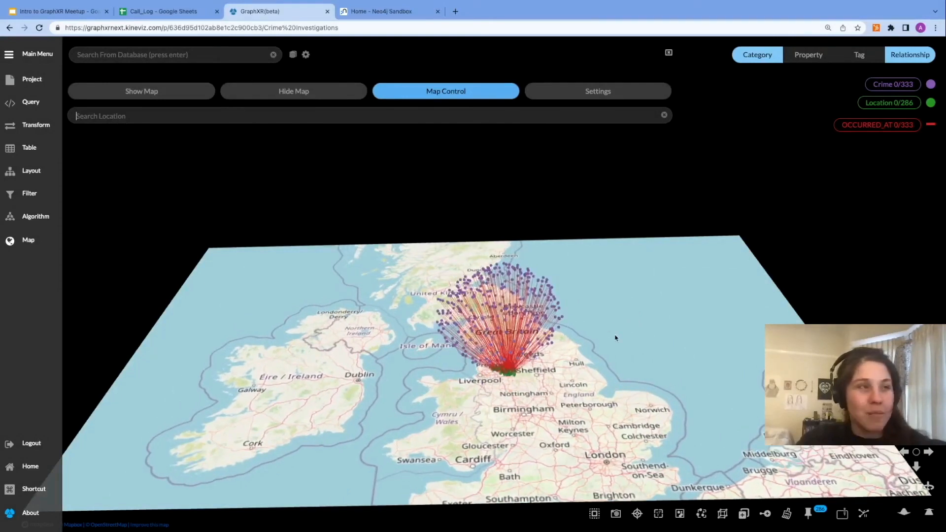
left_click(494, 96)
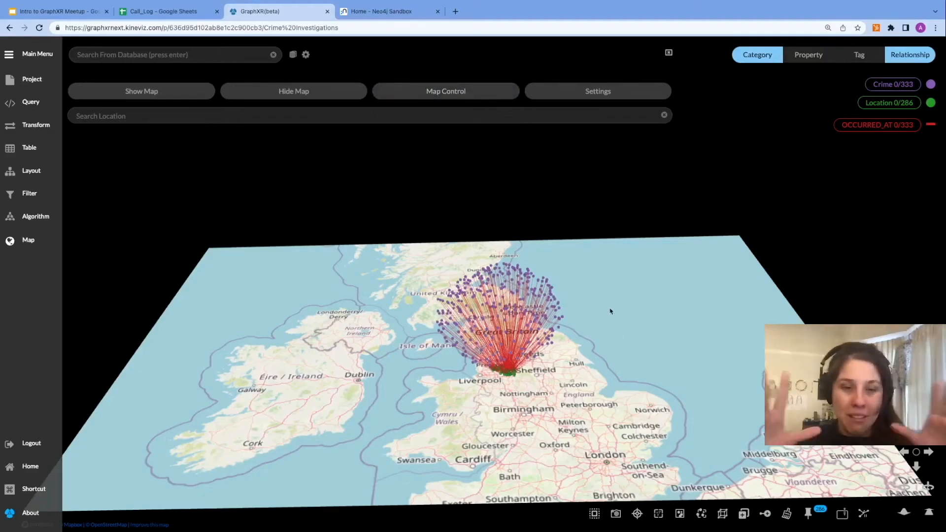
mouse_move(635, 327)
left_mouse_down()
mouse_move(640, 394)
mouse_move(640, 317)
left_mouse_up()
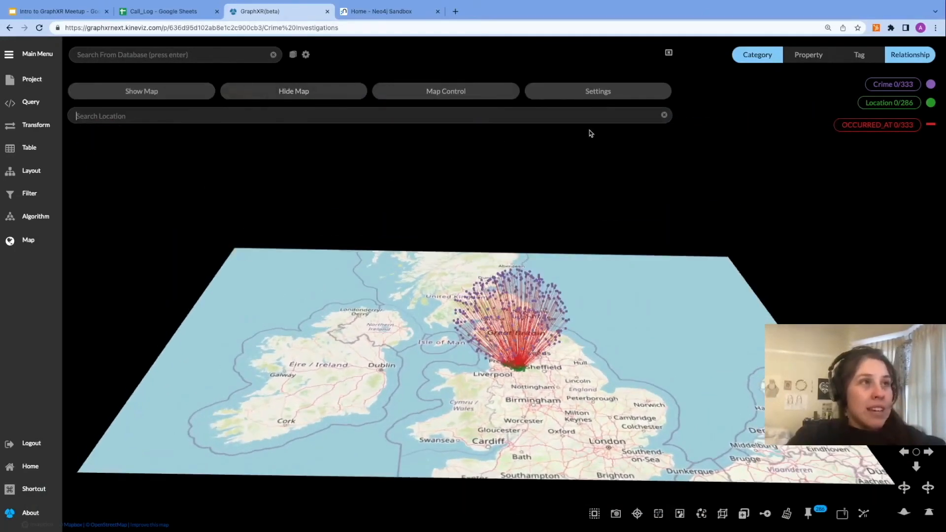
Step: Hide the map and close its panel, then remove all data from the graph
left_click(321, 91)
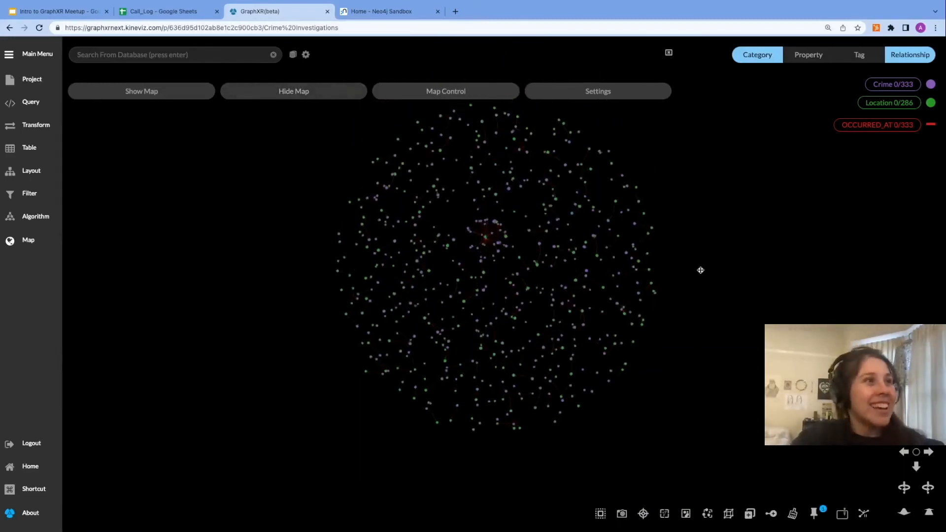
left_click(668, 53)
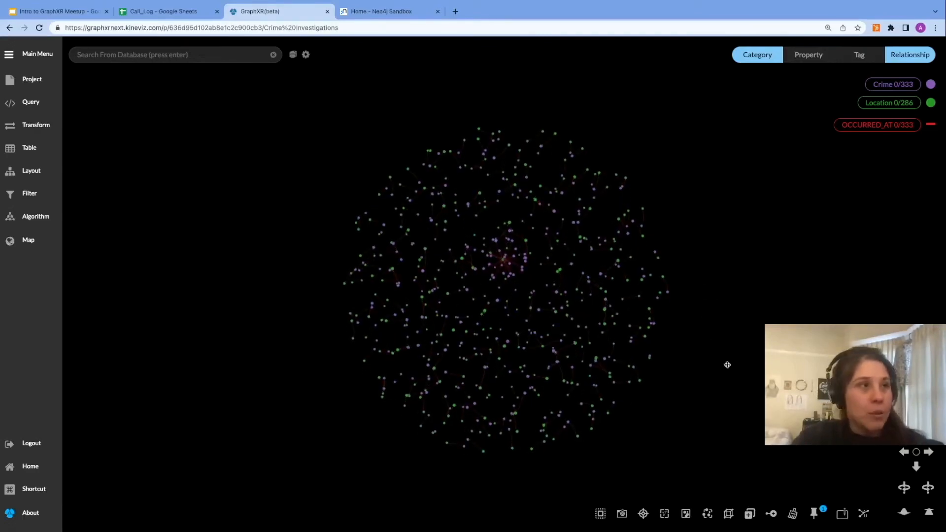
left_click(792, 513)
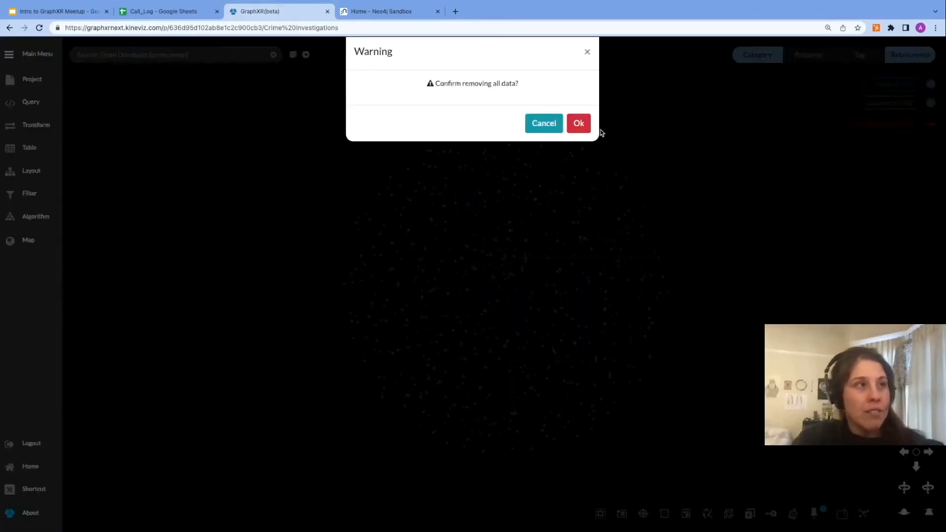
left_click(579, 124)
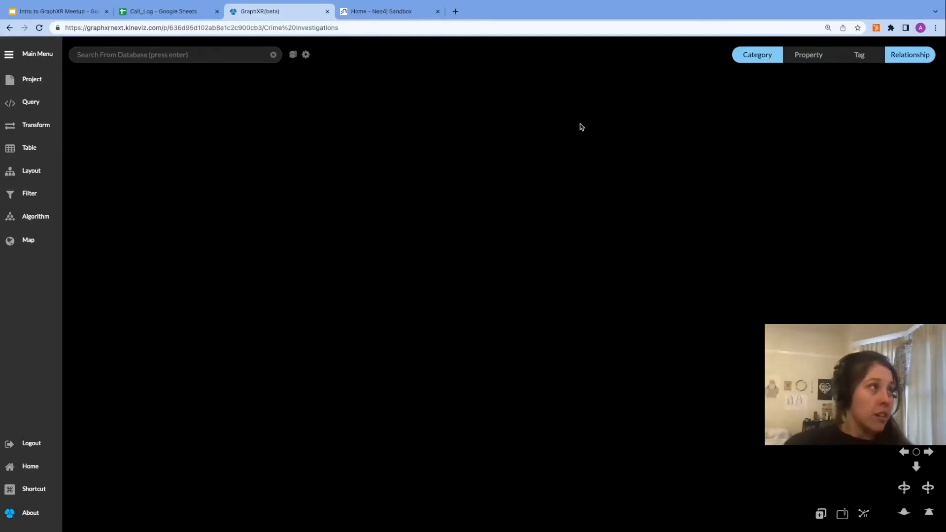
Step: Search the database for the officer by surname, add the matching Officer node to the graph and center on it
left_click(210, 52)
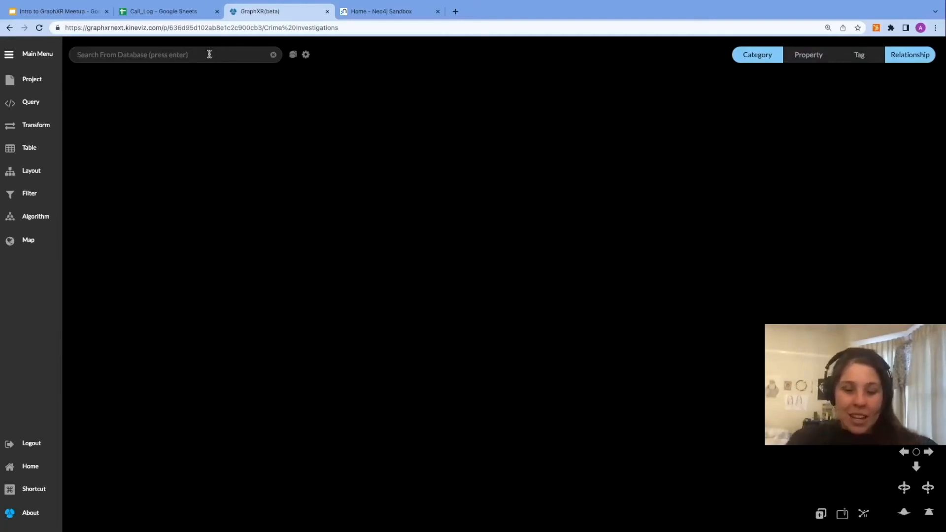
type("larive")
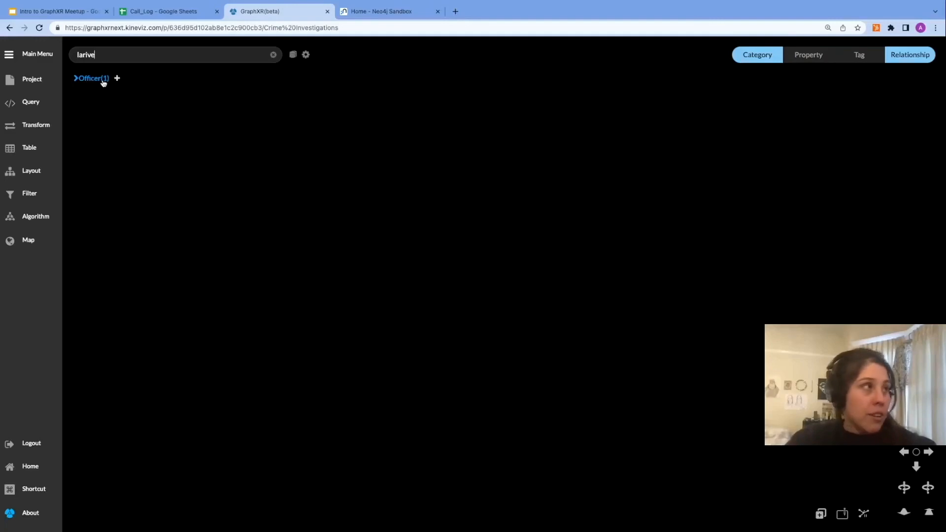
left_click(118, 78)
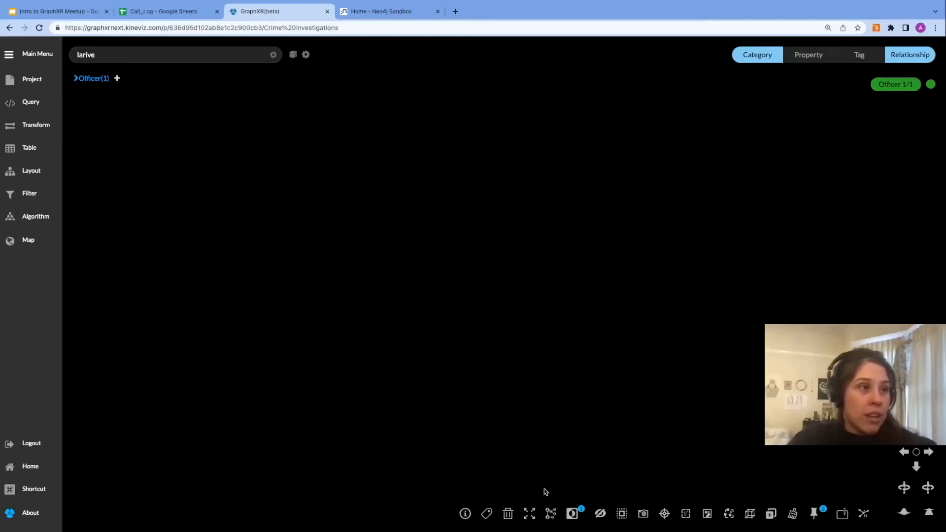
left_click(664, 513)
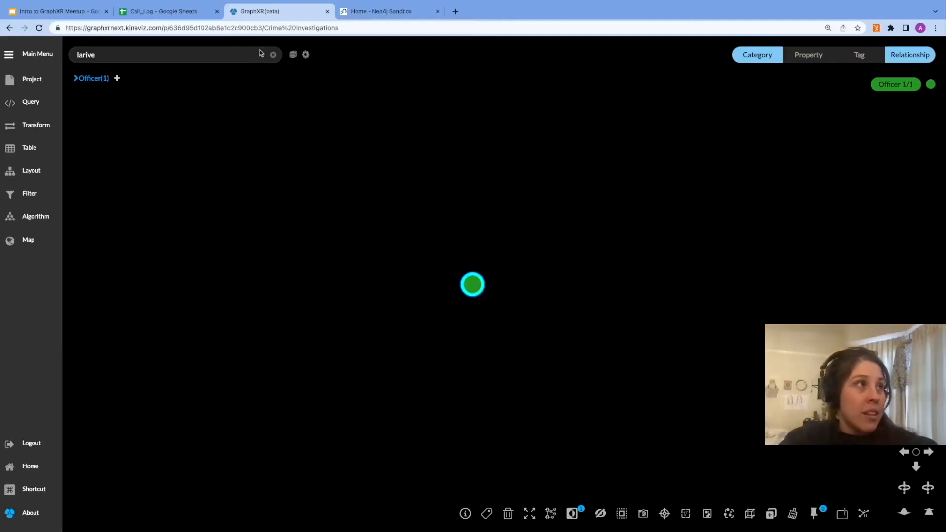
left_click(273, 56)
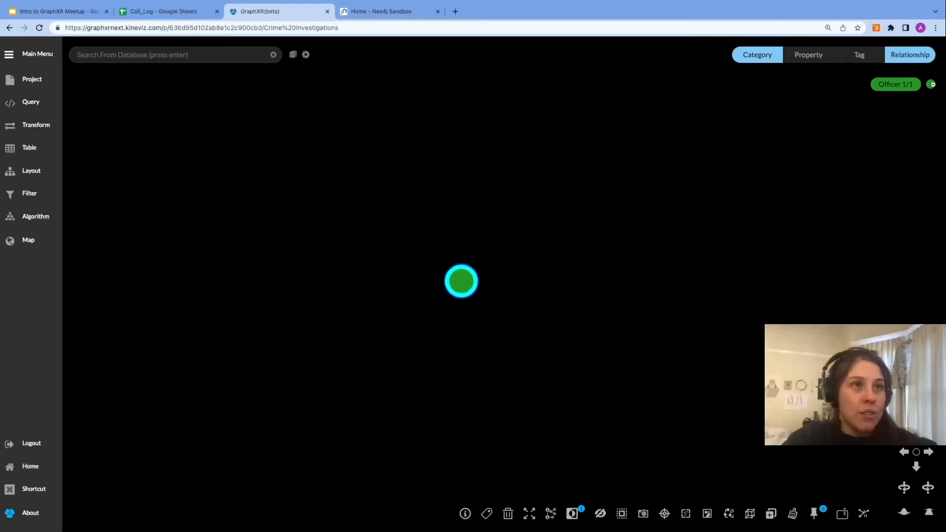
Step: Set the Officer category's icon to the person icon found by searching 'pers'
left_click(930, 86)
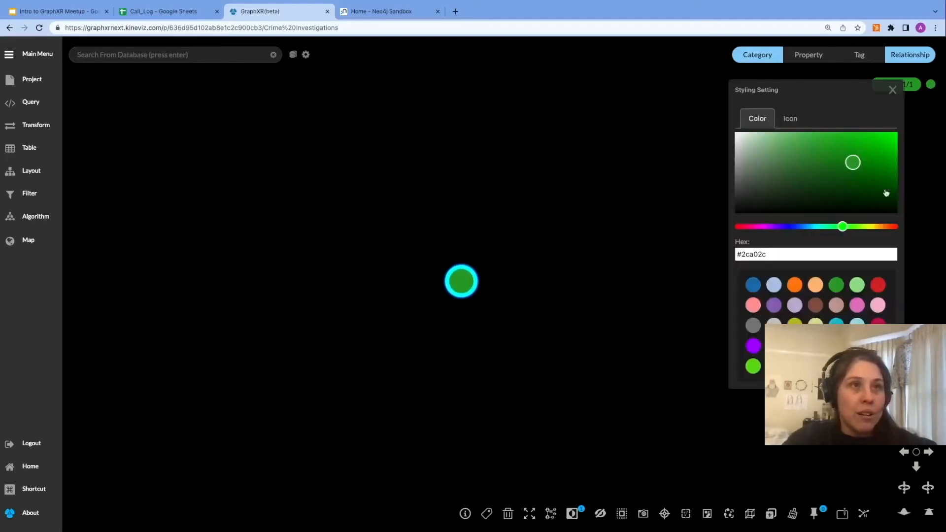
left_click(790, 118)
left_click(778, 140)
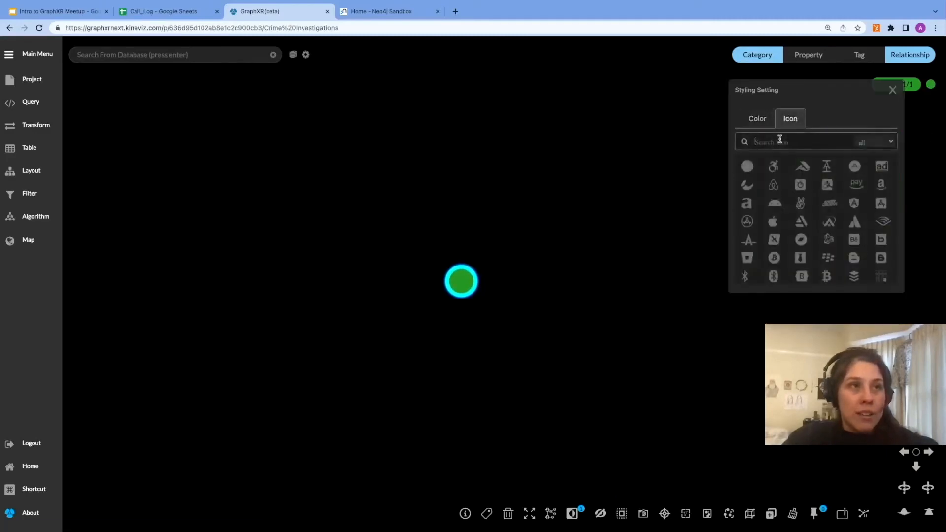
type("pe")
type("ron")
key("BackSpace")
key("BackSpace")
type("s")
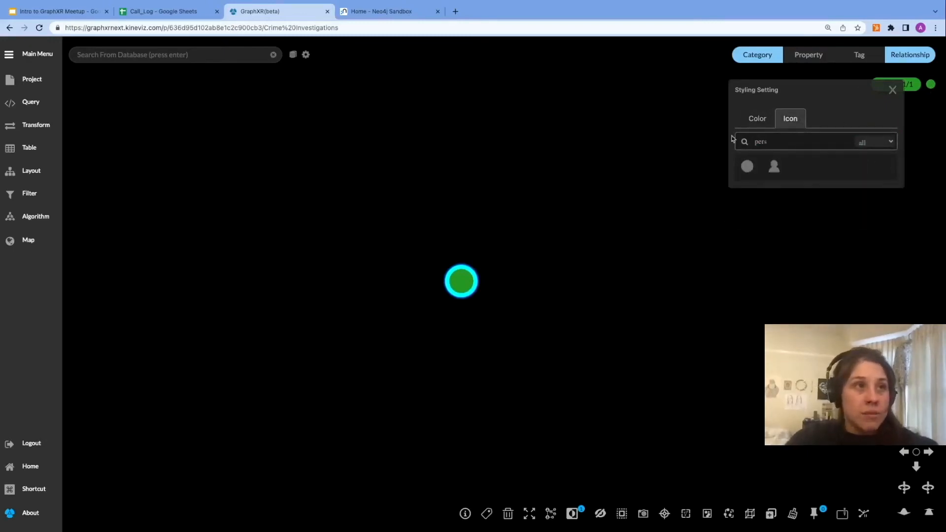
left_click(773, 167)
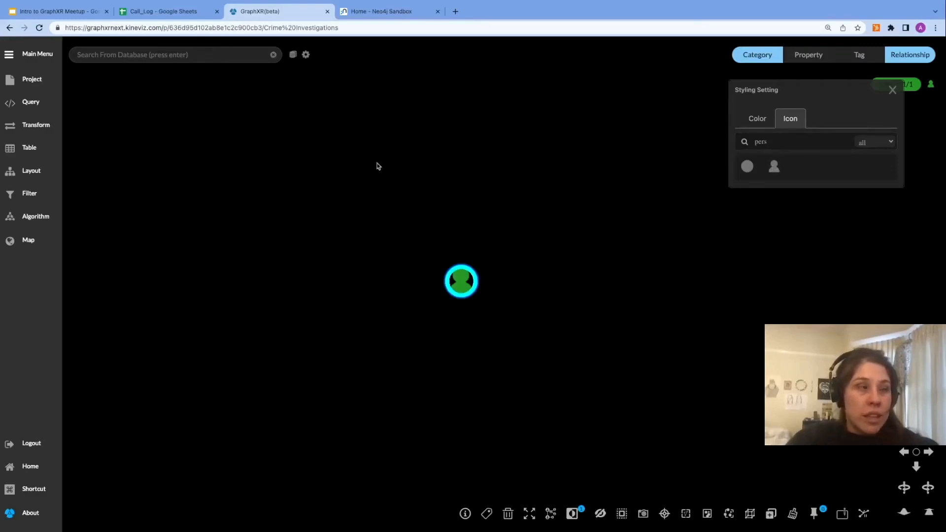
Step: Review the Officer category's caption properties in the project settings, then close the panel and the styling dialog
left_click(33, 80)
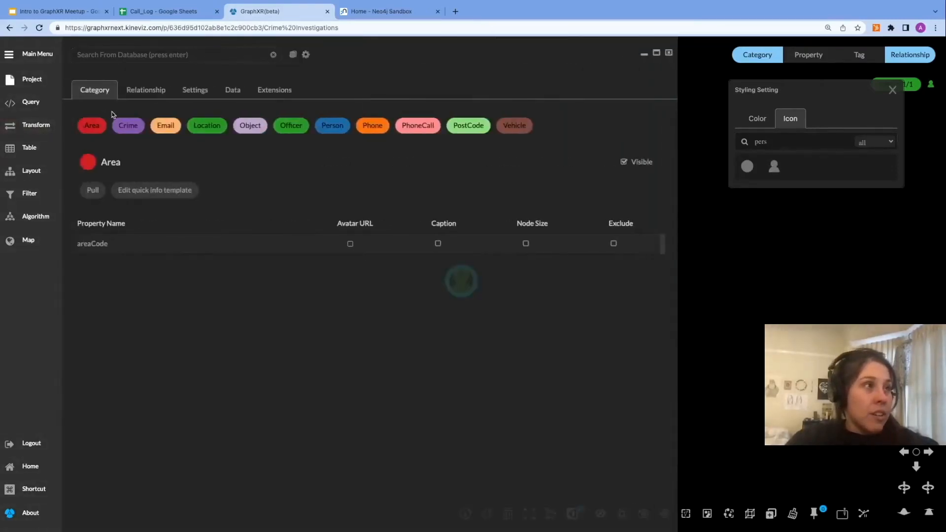
left_click(296, 128)
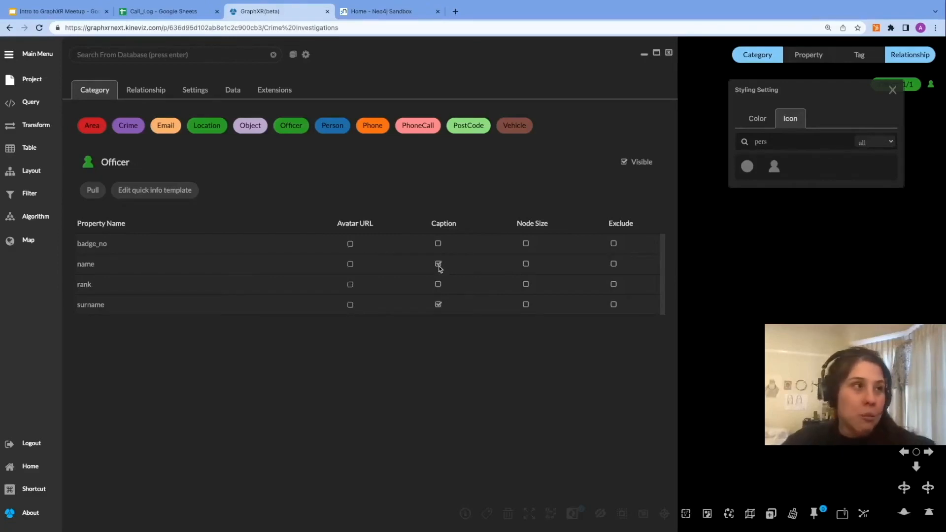
left_click(669, 53)
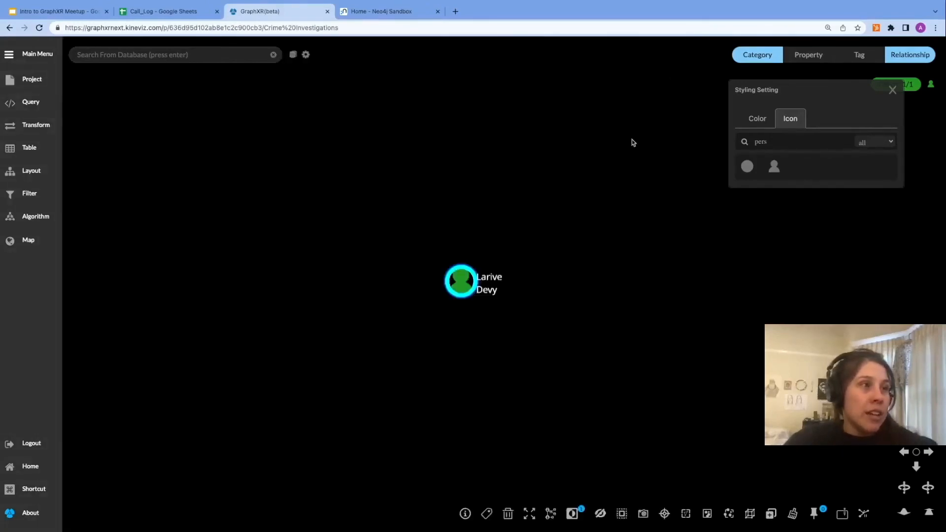
left_click(479, 320)
left_click(892, 90)
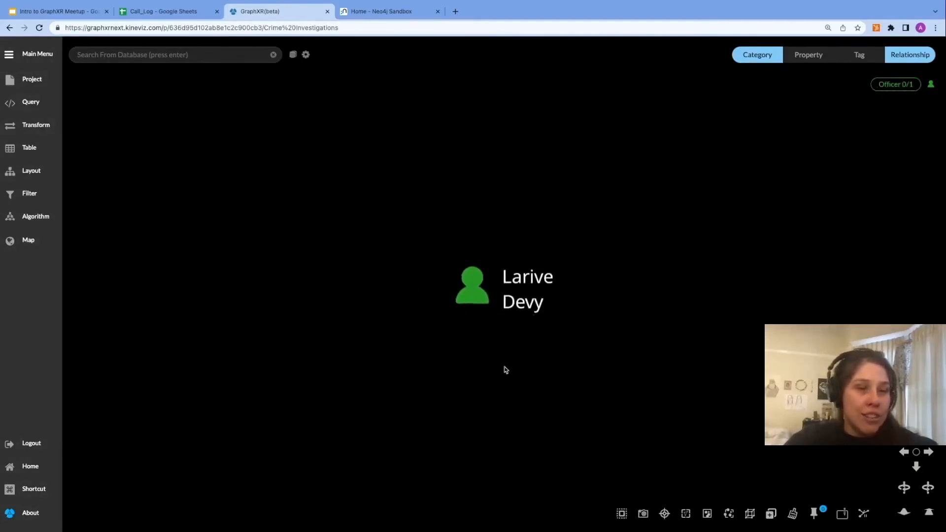
Step: Expand the officer node along its INVESTIGATED_BY relationships
right_click(470, 298)
left_click(536, 161)
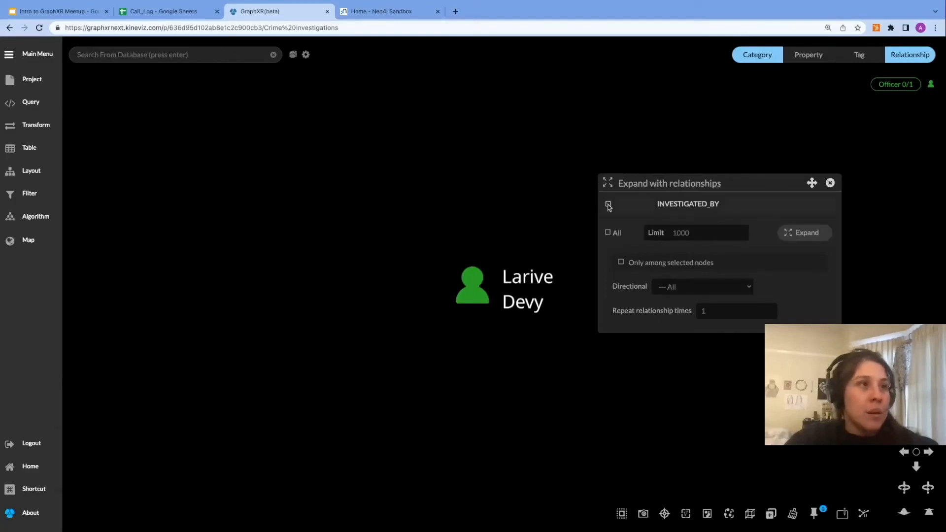
left_click(806, 233)
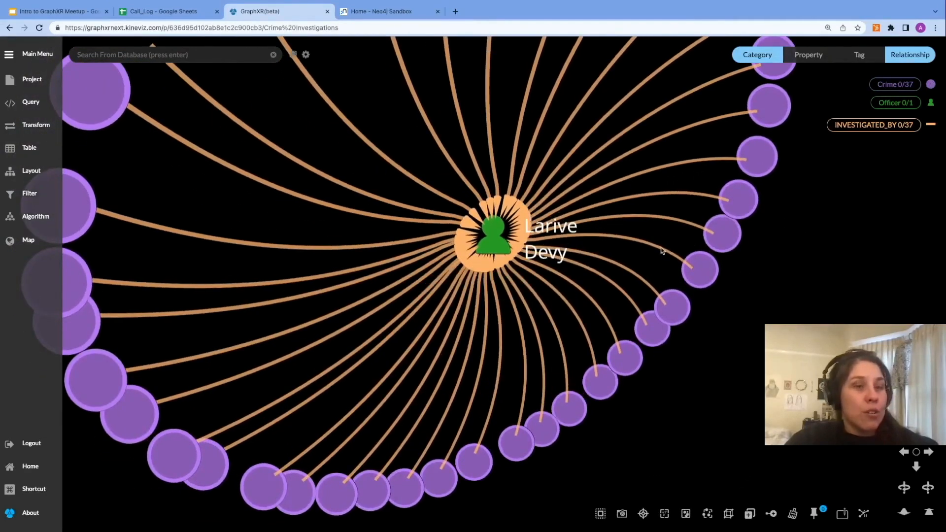
left_click_drag(802, 281, 768, 257)
scroll(714, 275, "down", 10)
right_click_drag(817, 263, 709, 302)
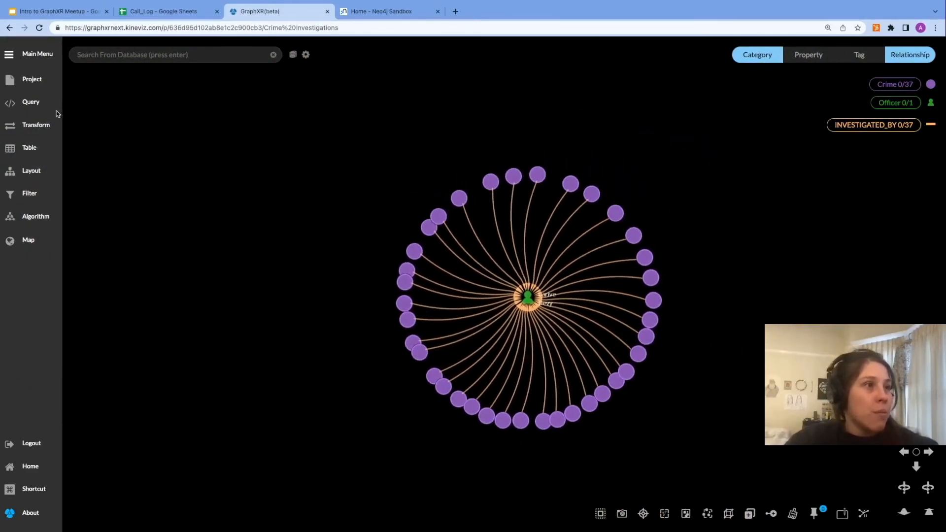
Step: Show the Crime category's type property as its caption
left_click(36, 83)
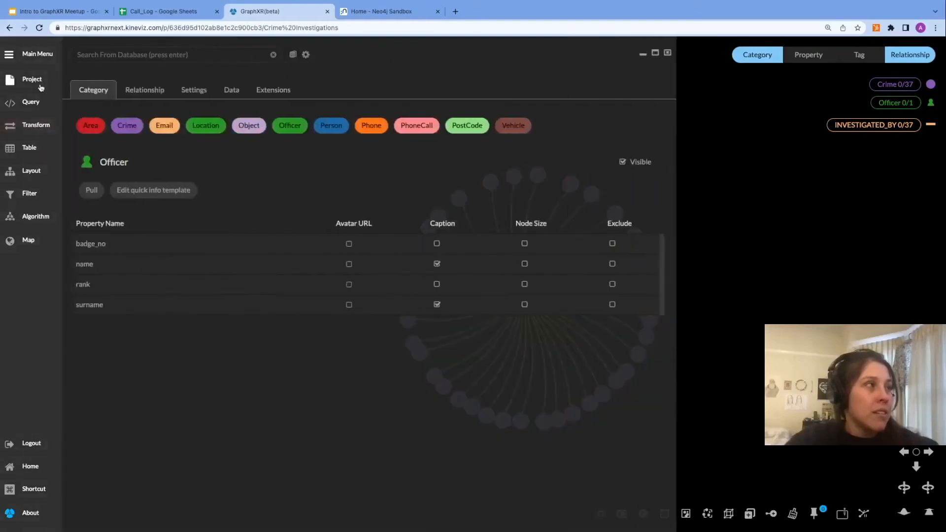
left_click(134, 128)
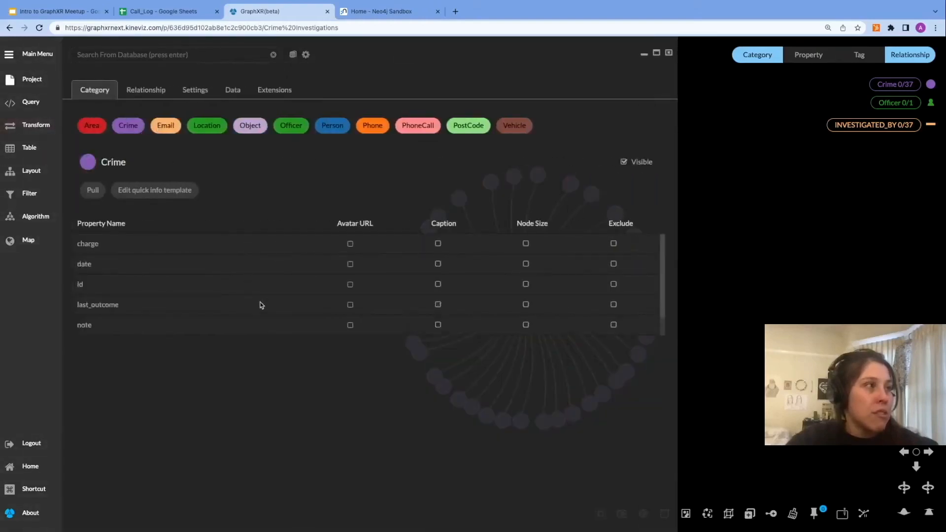
scroll(106, 310, "down", 1)
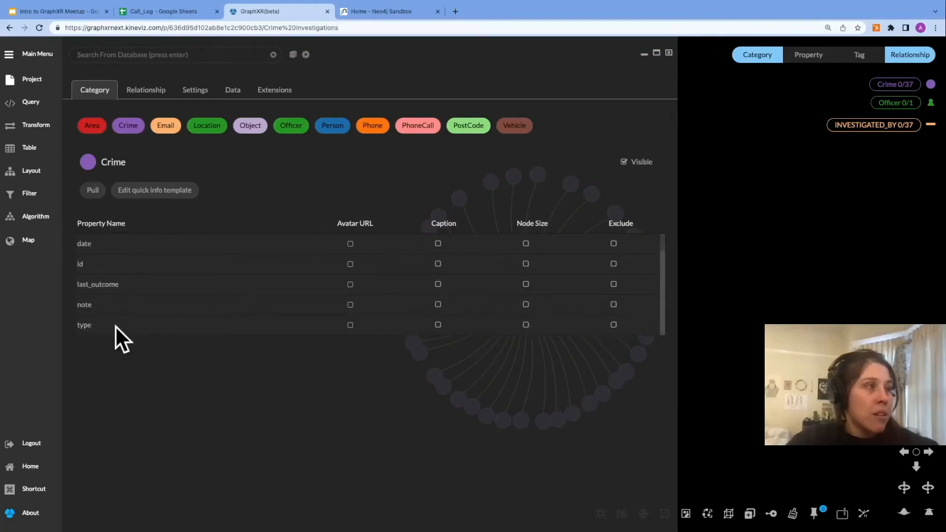
scroll(170, 271, "up", 1)
scroll(171, 273, "down", 1)
scroll(127, 311, "up", 1)
scroll(130, 311, "down", 1)
left_click(438, 325)
scroll(438, 325, "up", 1)
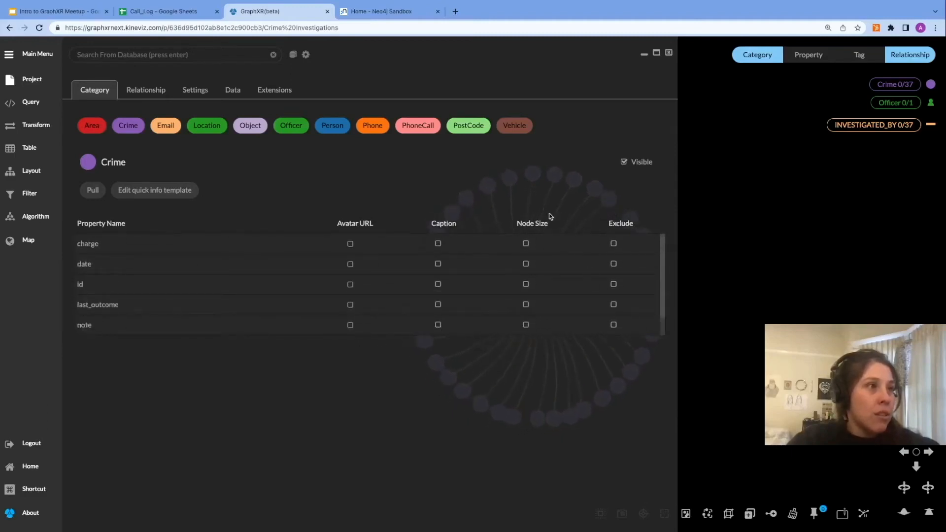
left_click(669, 53)
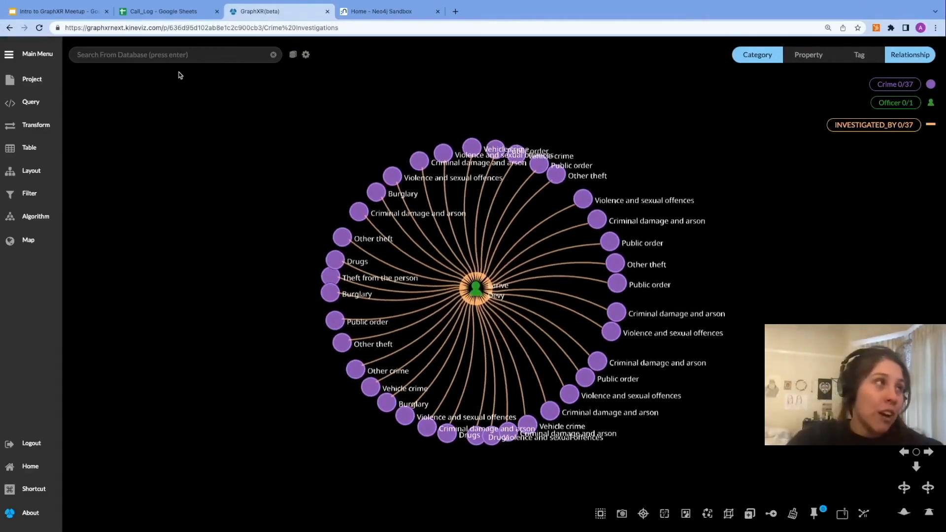
Step: Search the graph for 'drug', invert the selection, deselect the officer and delete all non-drug crimes
left_click(293, 55)
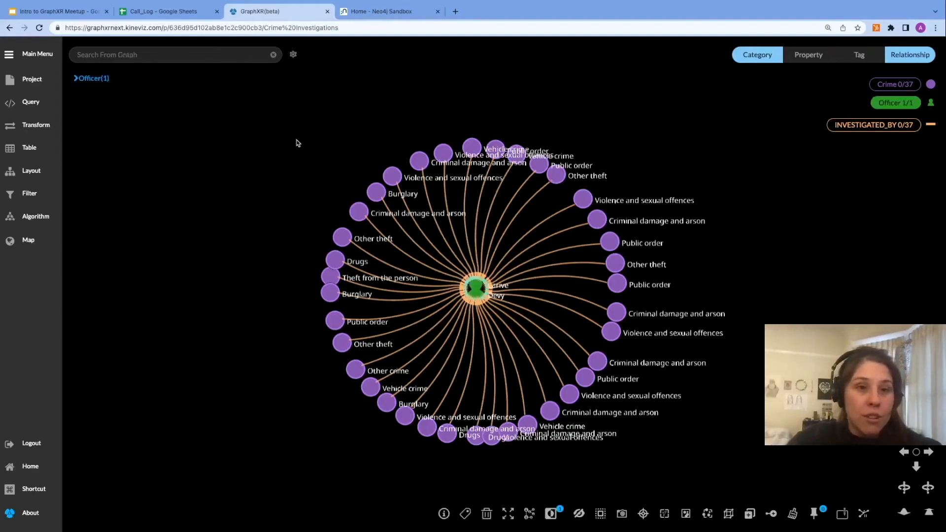
left_click(176, 54)
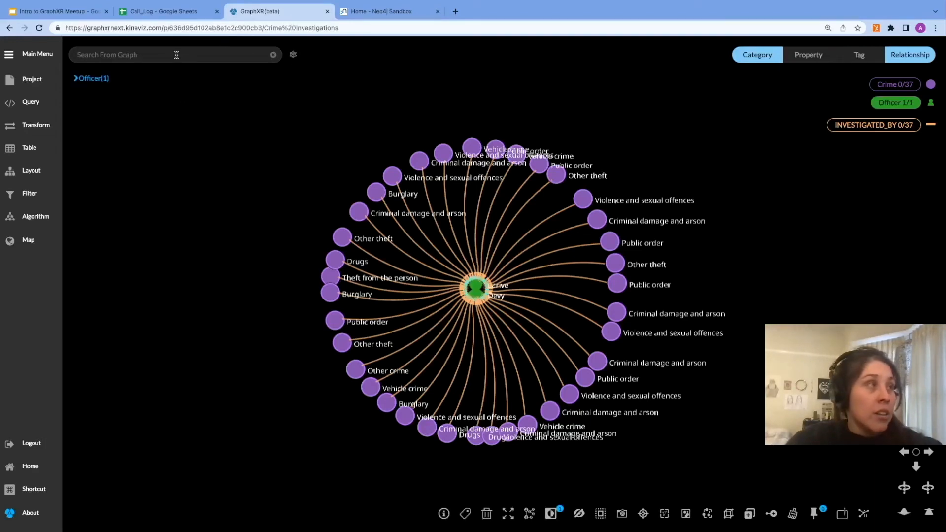
type("dr")
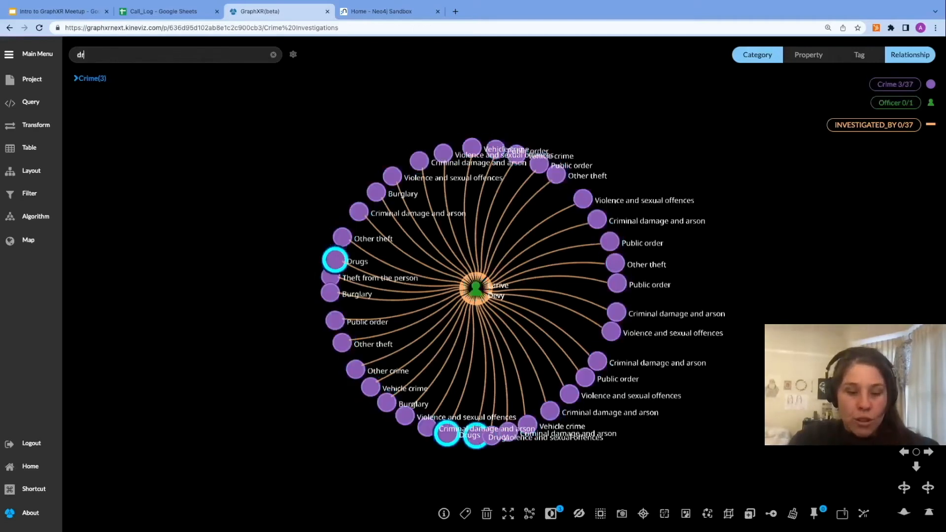
type("ug")
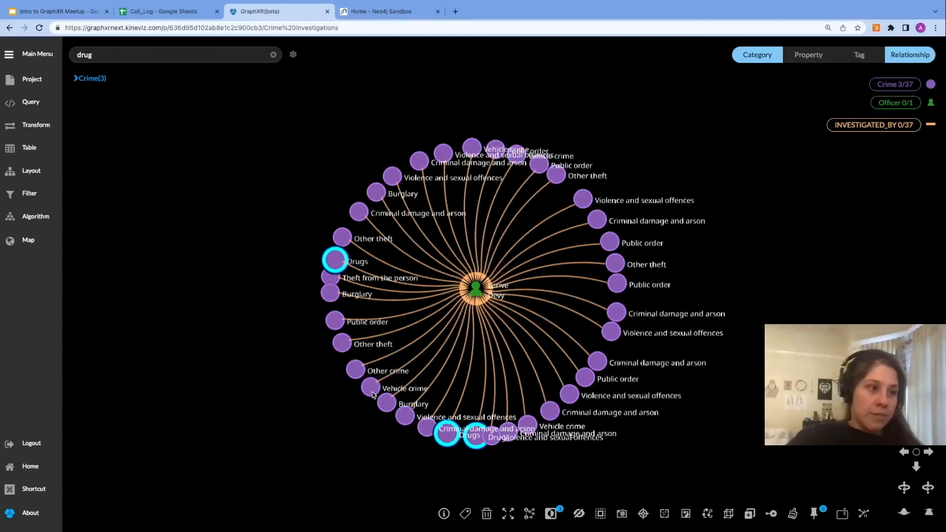
left_click(551, 515)
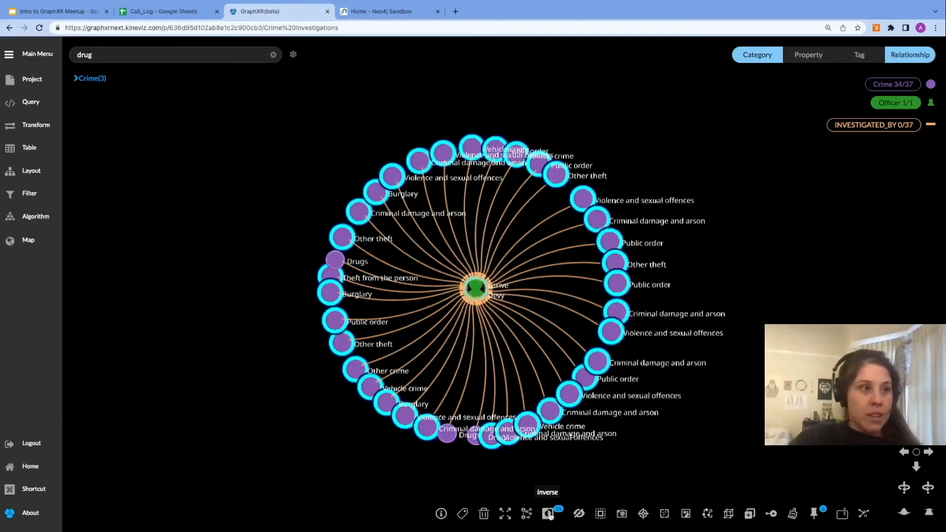
left_click(898, 104)
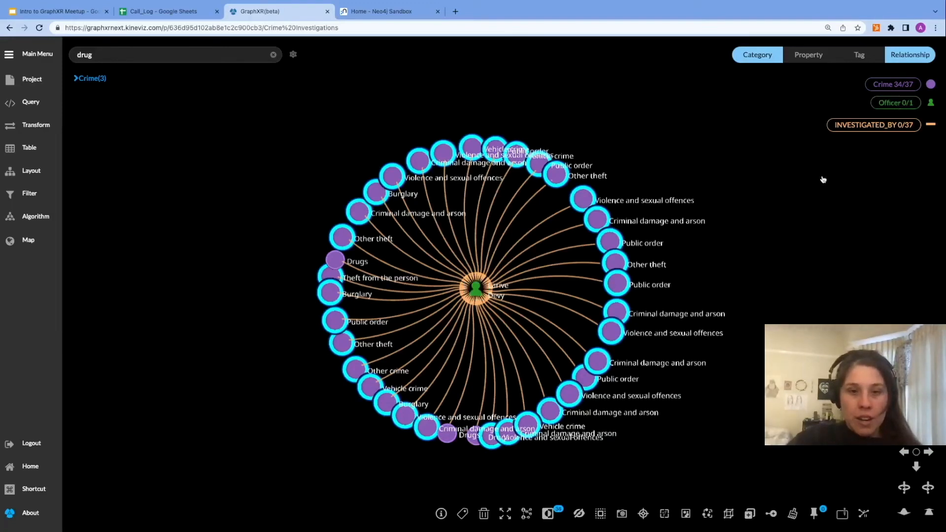
key("Delete")
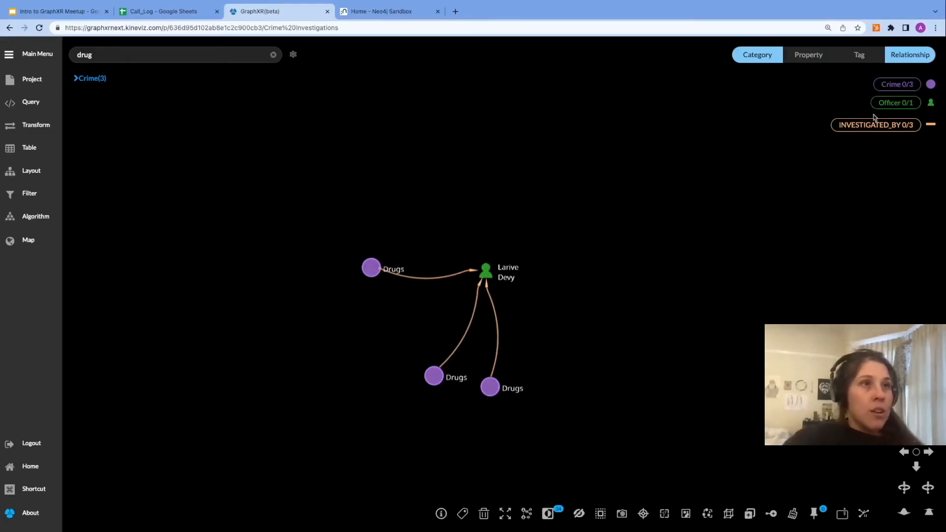
Step: Expand all three drug crimes along their PARTY_TO and OCCURRED_AT relationships
left_click(903, 87)
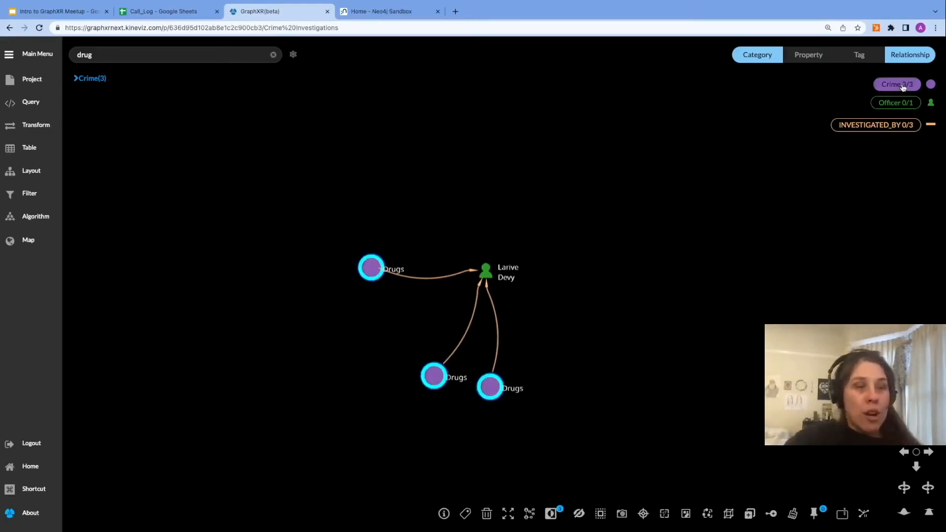
right_click(597, 371)
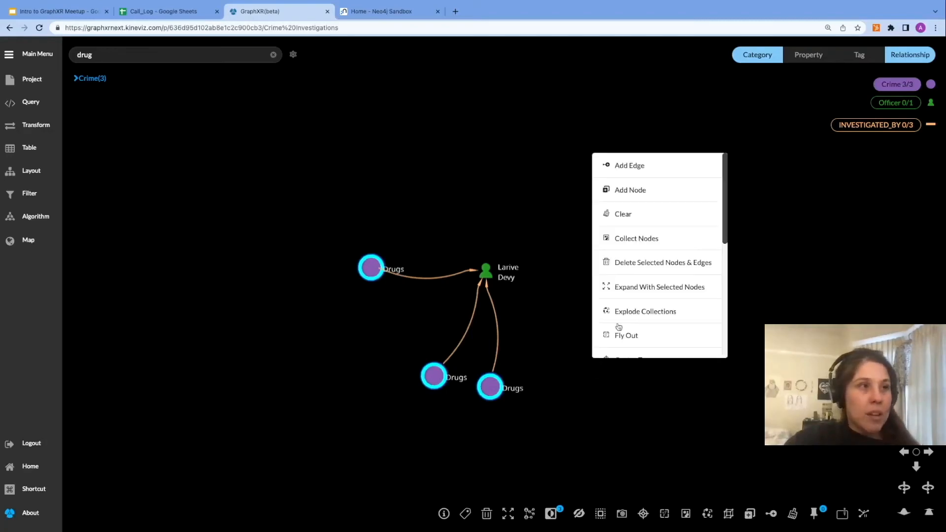
left_click(639, 284)
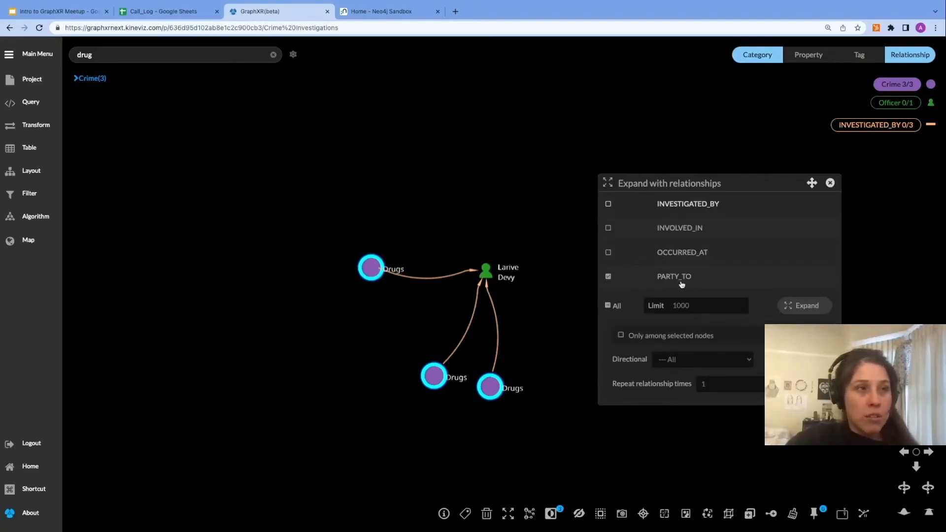
left_click(608, 253)
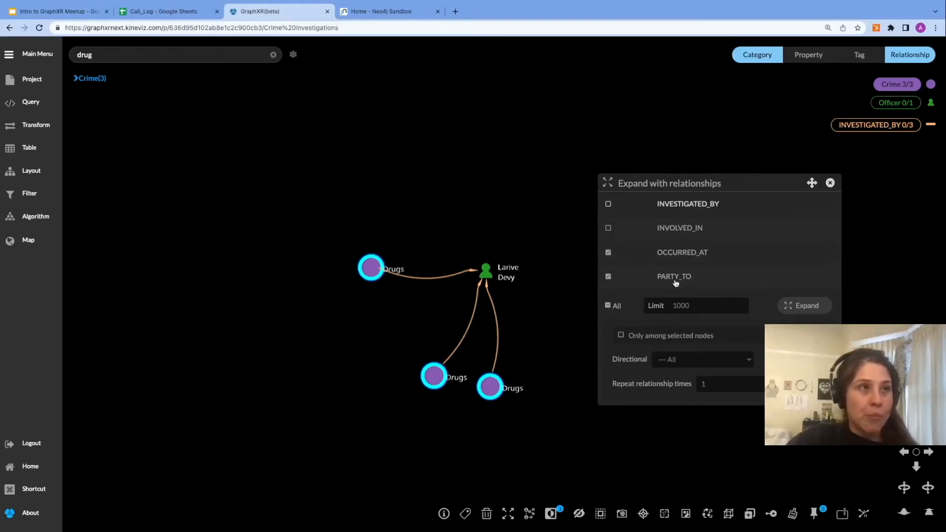
left_click(807, 306)
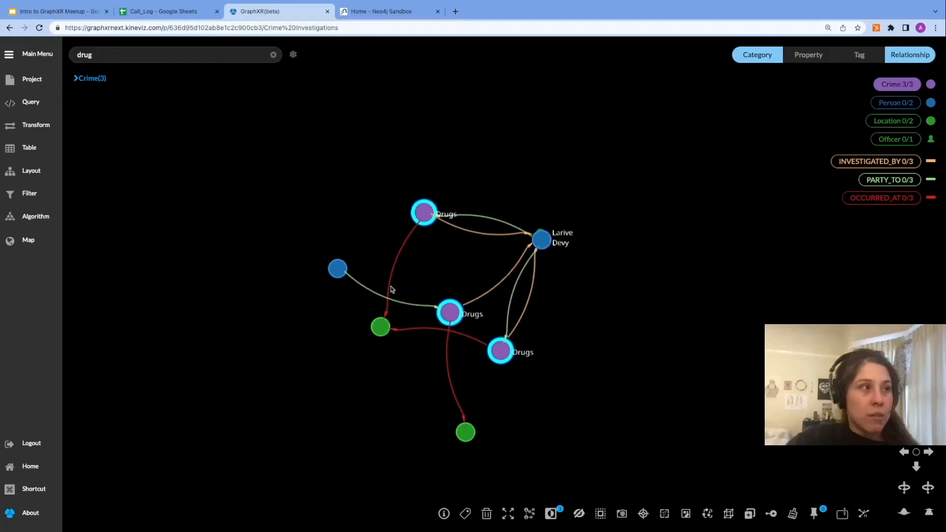
Step: Drag the expanded person and location nodes apart to untangle the graph
left_click_drag(338, 270, 696, 219)
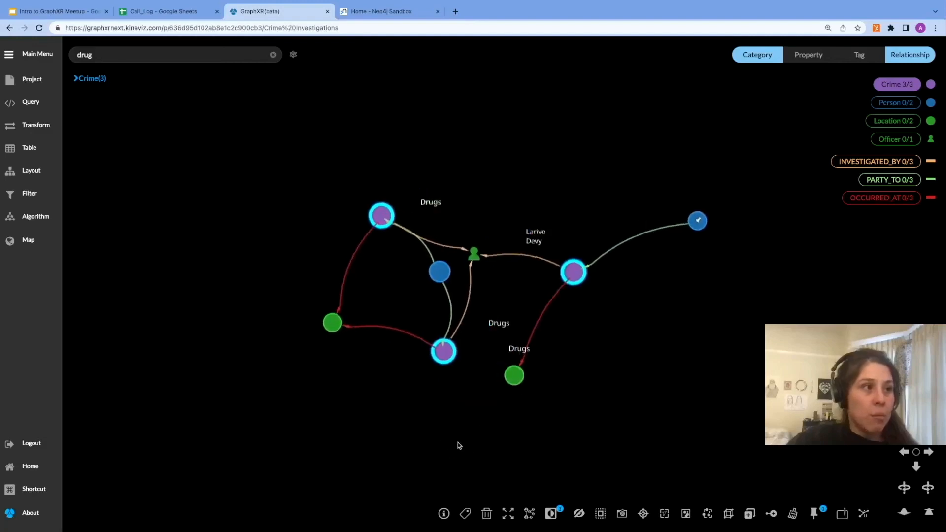
left_click_drag(460, 443, 552, 427)
left_click_drag(621, 358, 705, 376)
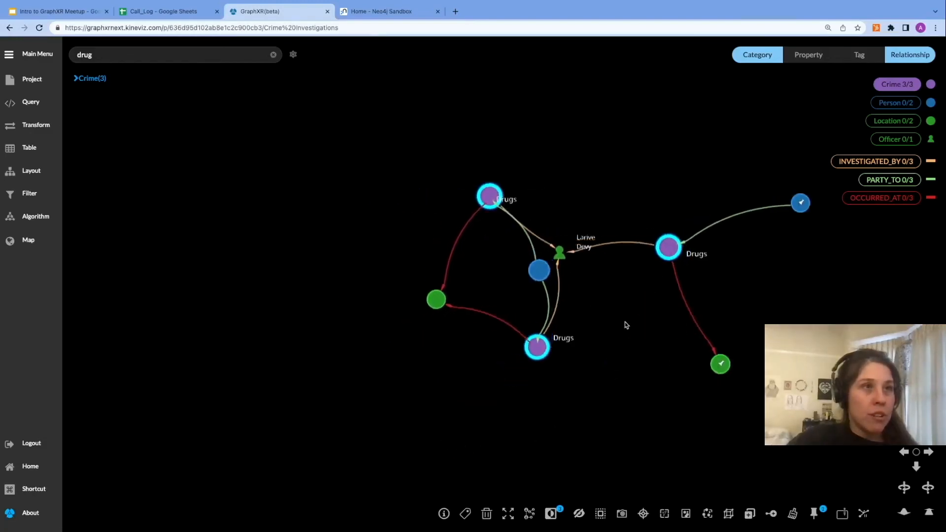
Step: Show the Person category's name property as its caption
left_click_drag(429, 245, 333, 264)
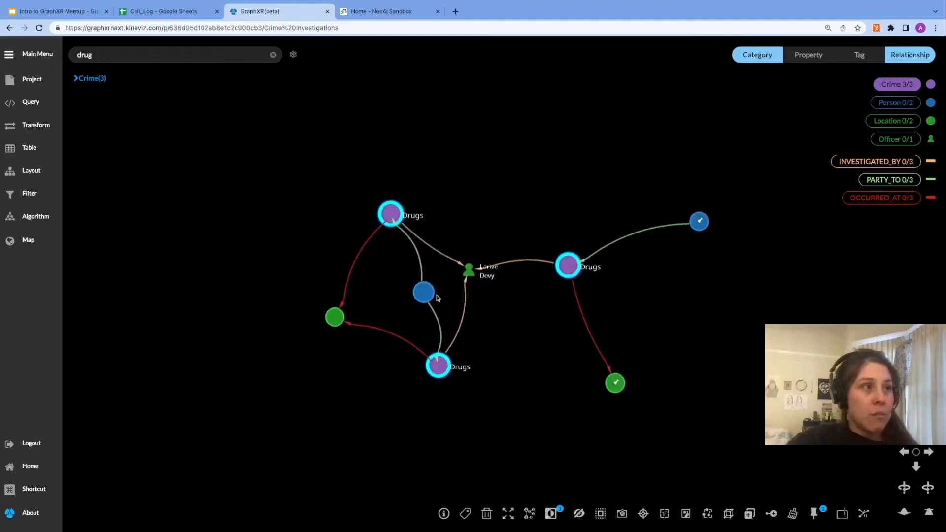
left_click_drag(424, 293, 402, 299)
left_click(78, 79)
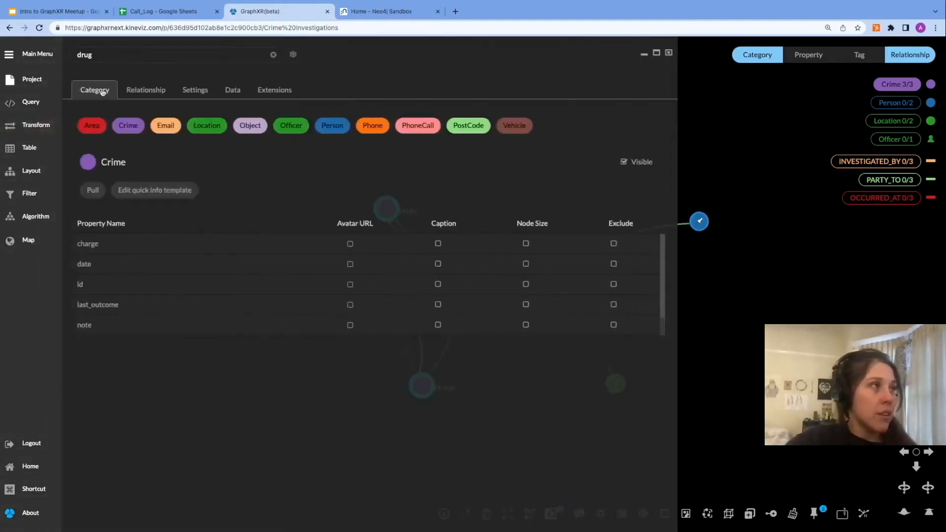
left_click(339, 127)
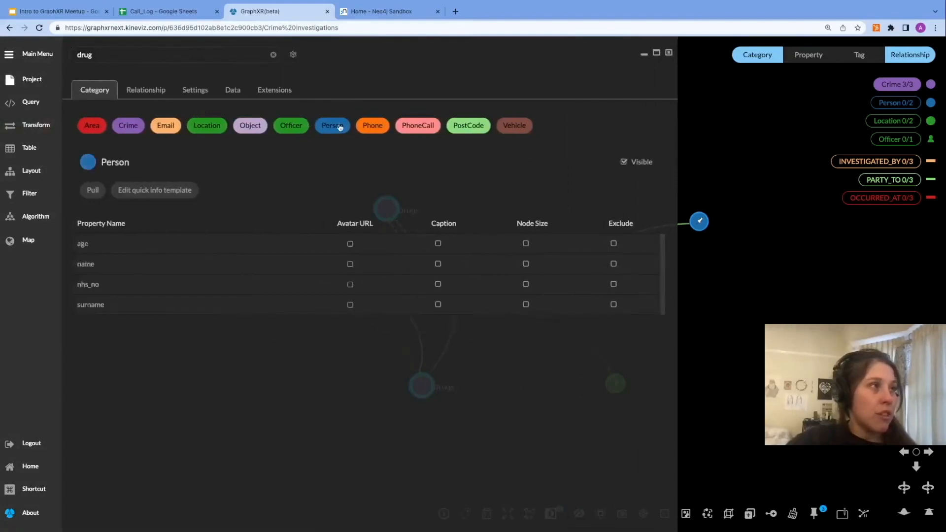
left_click(438, 264)
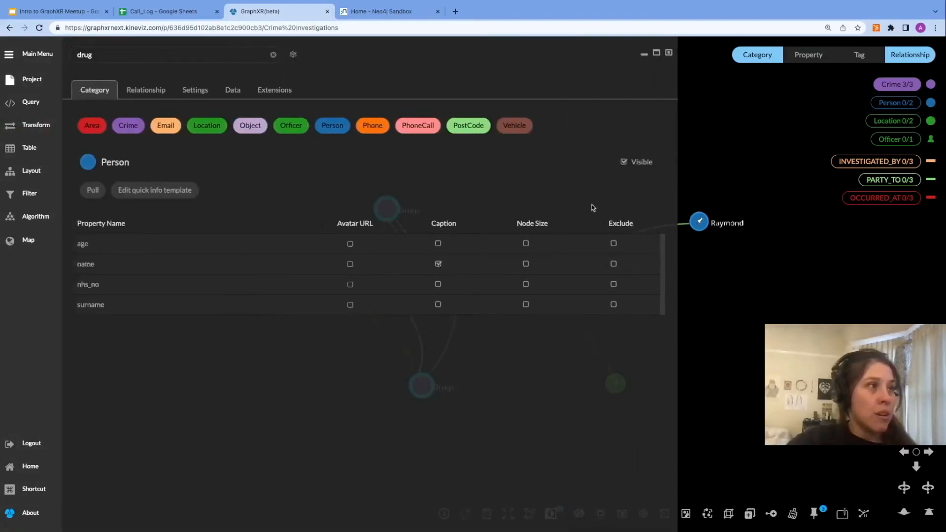
left_click(668, 55)
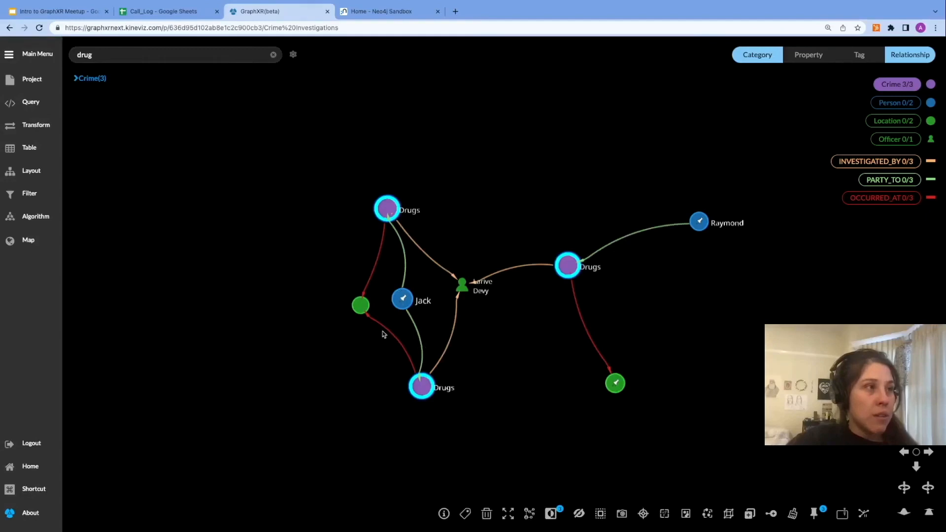
Step: Set the Location category's icon to the gps icon
left_click_drag(360, 305, 338, 302)
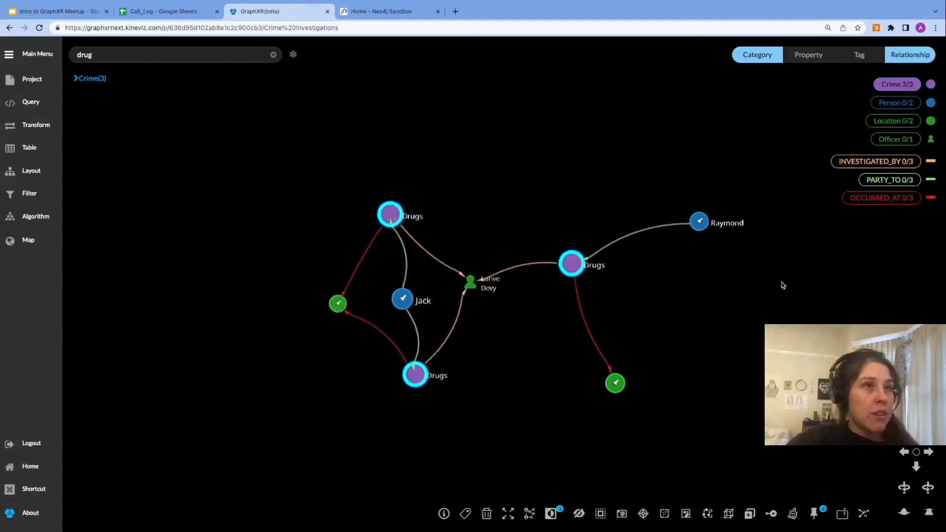
left_click(931, 122)
left_click(791, 157)
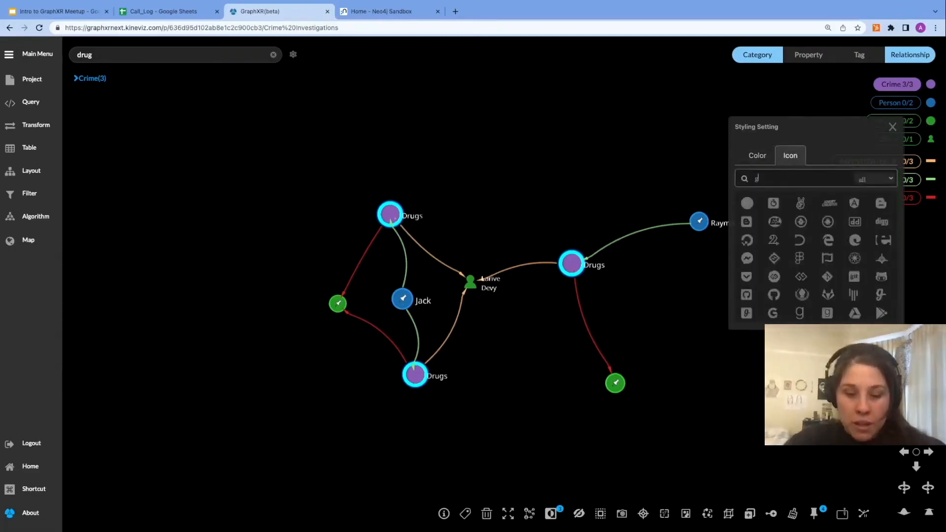
type("gps")
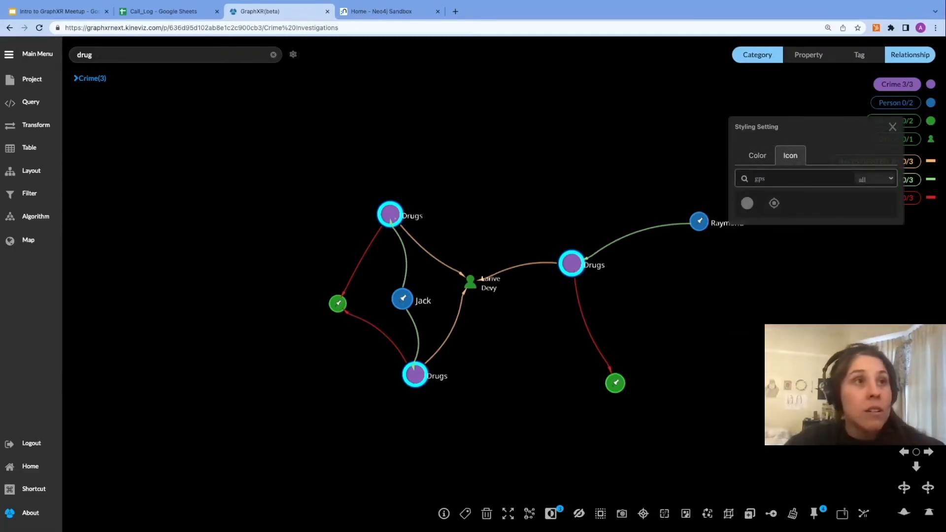
left_click(774, 204)
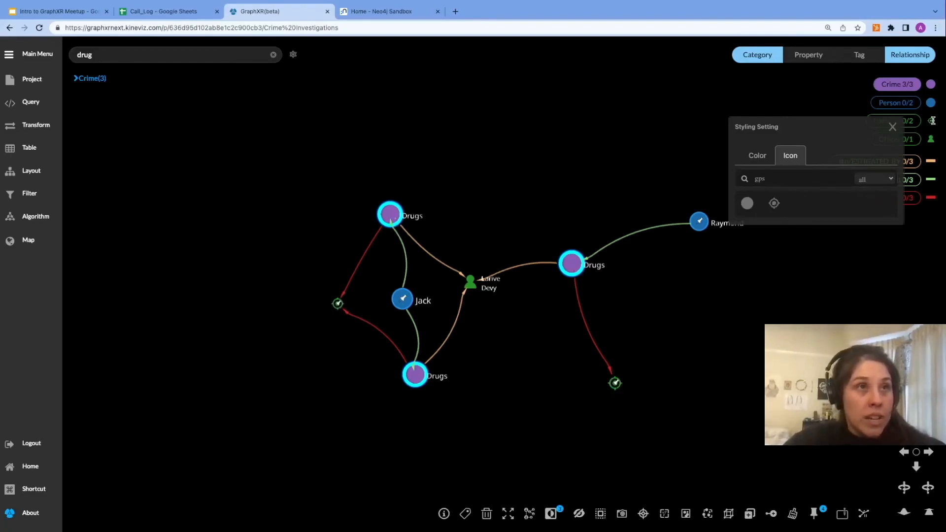
left_click(892, 127)
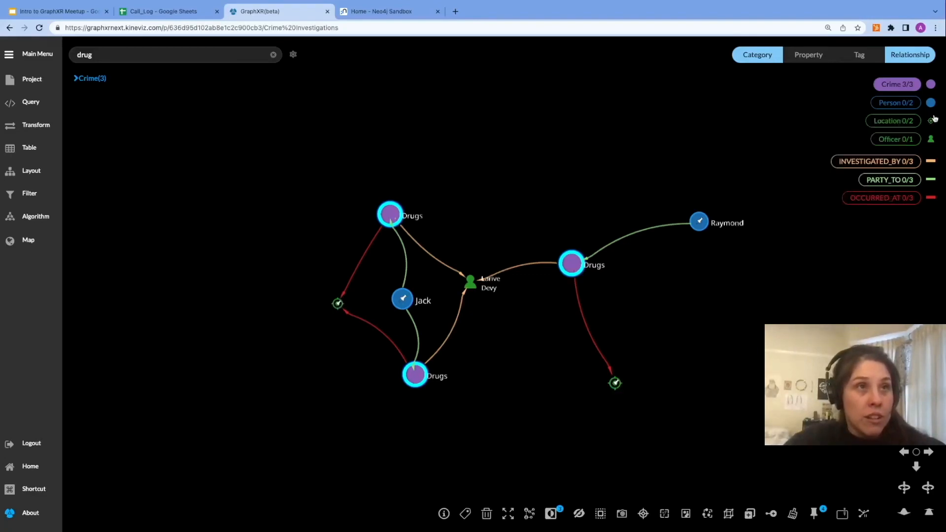
Step: Change the Location category's color to yellow #f5f687
left_click(929, 122)
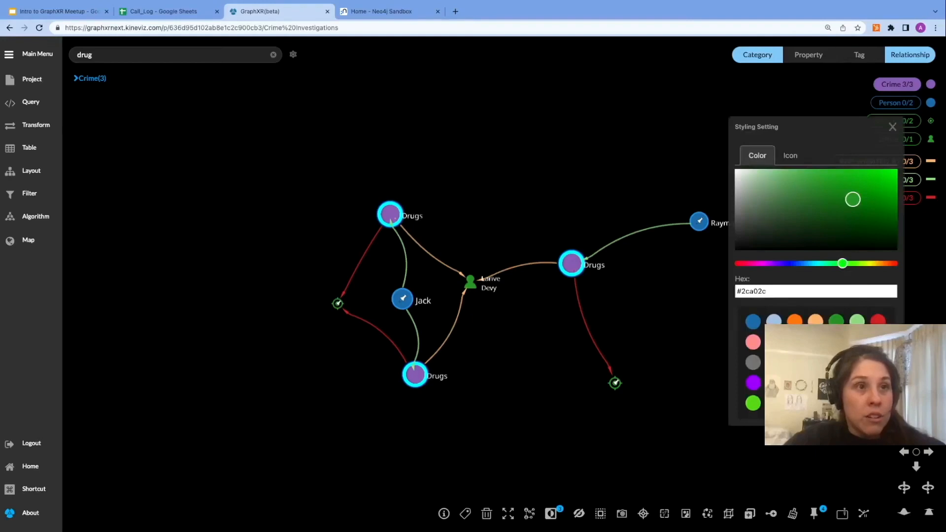
left_click(877, 362)
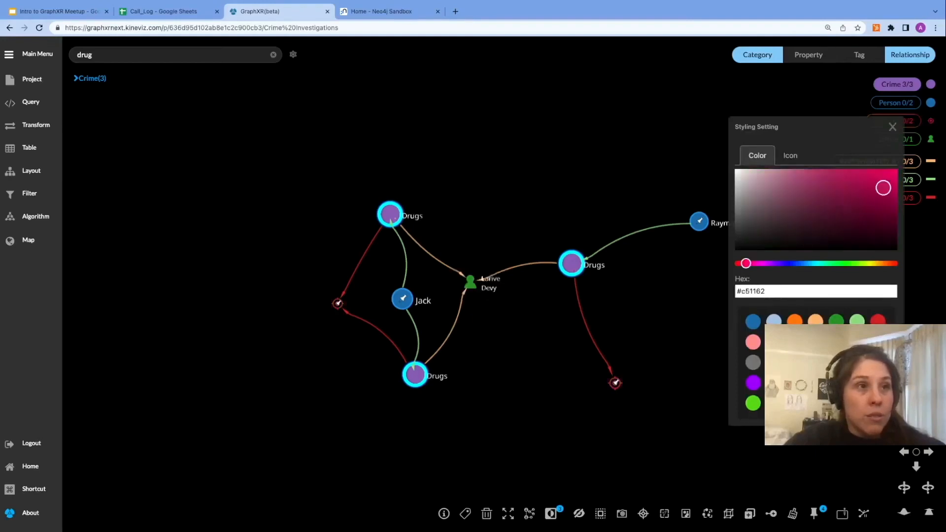
left_click(835, 403)
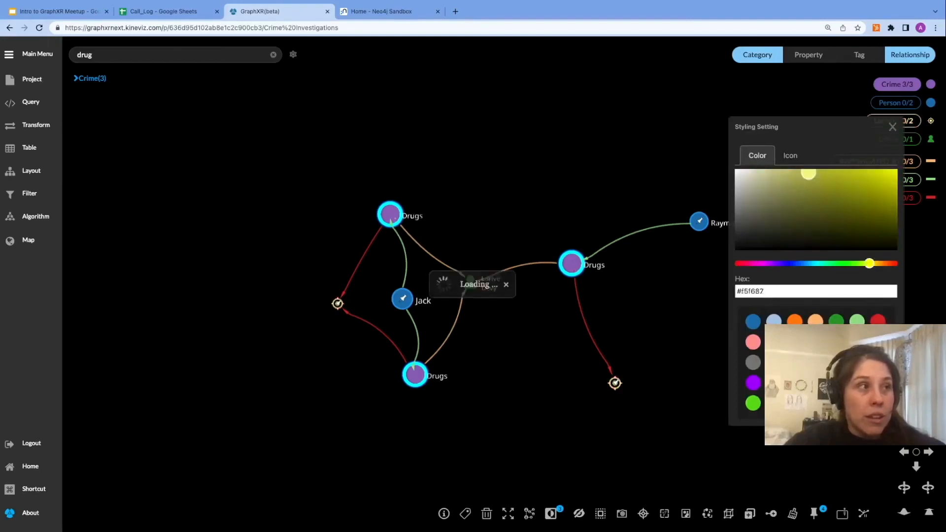
left_click(892, 126)
mouse_move(709, 359)
left_mouse_down()
mouse_move(703, 324)
mouse_move(693, 359)
left_mouse_up()
left_click(541, 363)
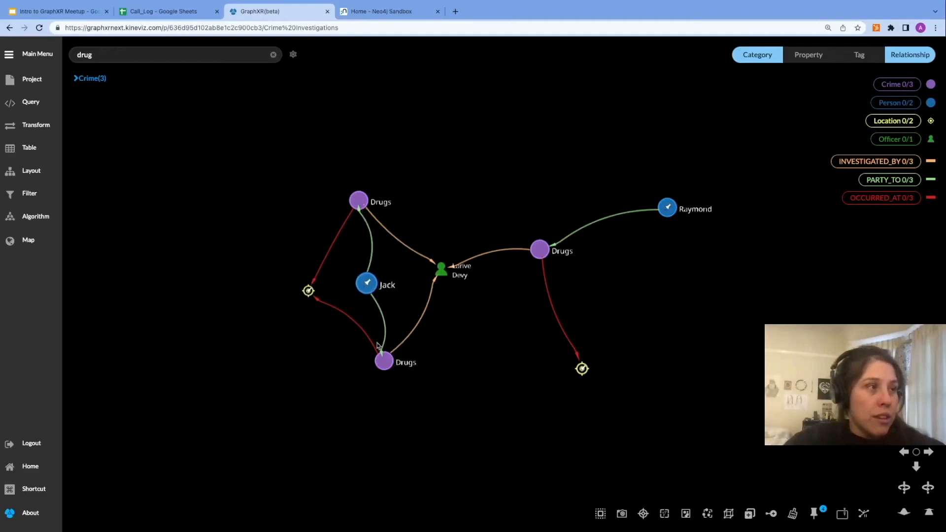
Step: Move the lone location node up beside its drug crime
left_click_drag(580, 367, 673, 279)
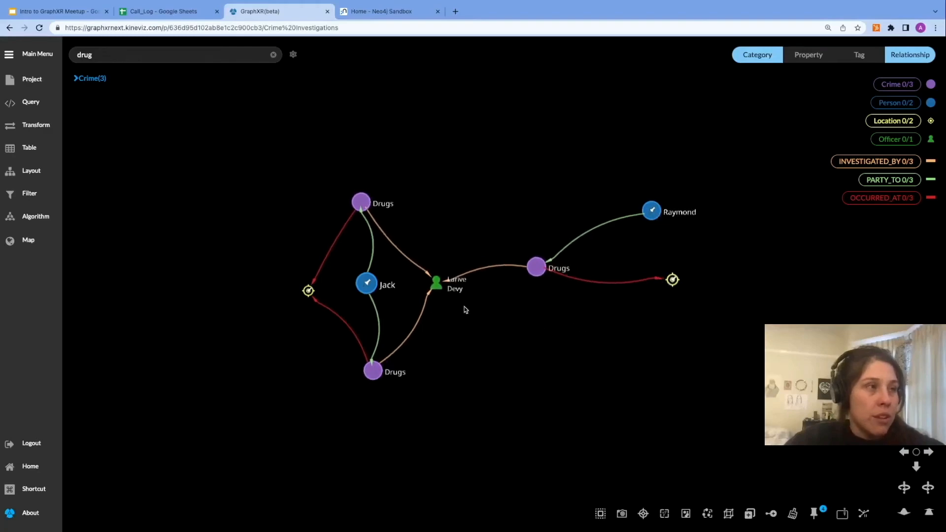
left_click_drag(661, 325, 652, 359)
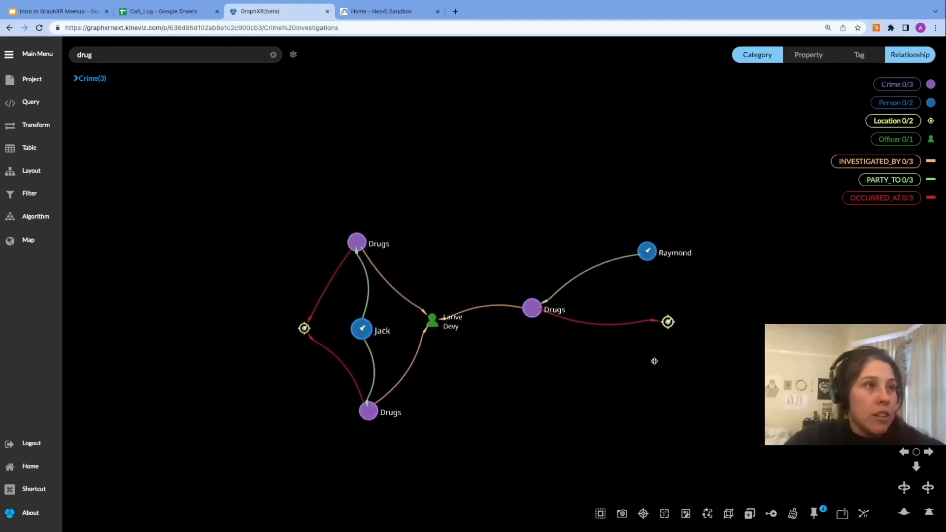
Step: Select all Person nodes and expand them along FAMILY_REL, KNOWS_LW, KNOWS_PHONE and KNOWS_SN relationships
left_click(898, 104)
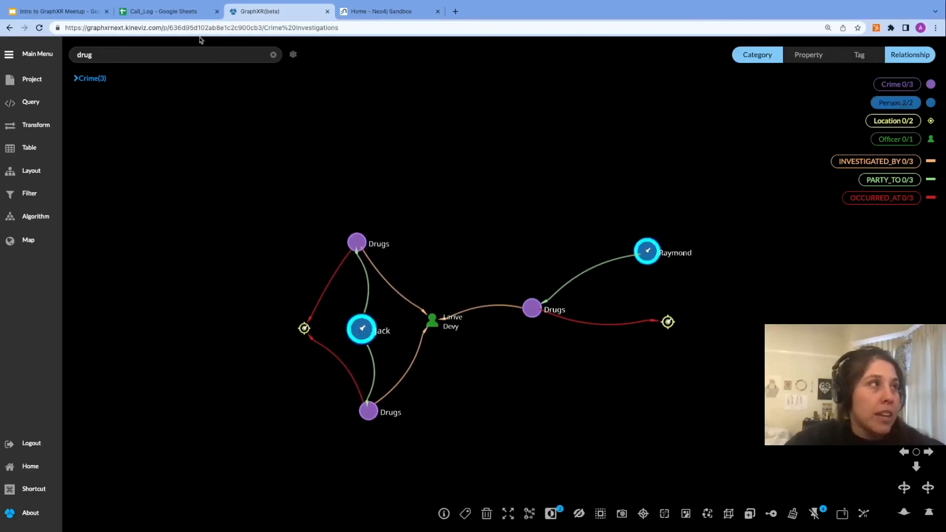
left_click(57, 11)
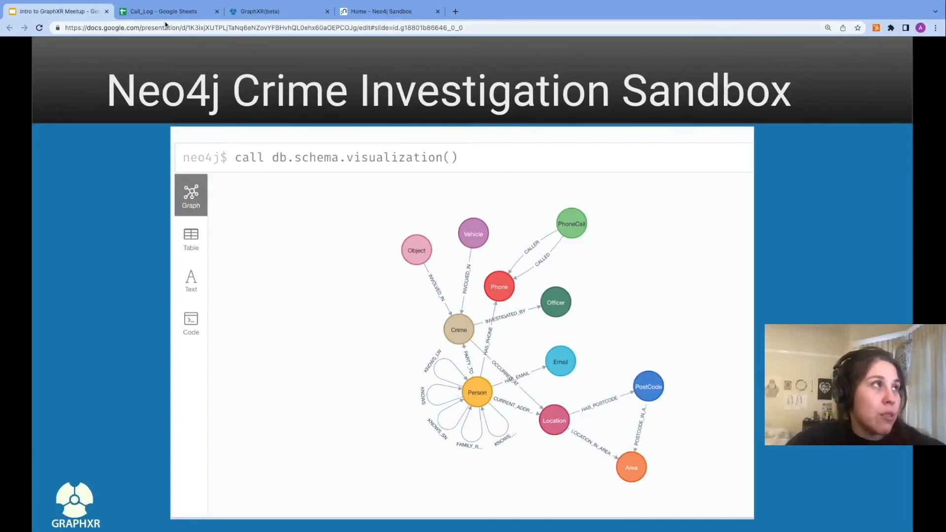
left_click(269, 15)
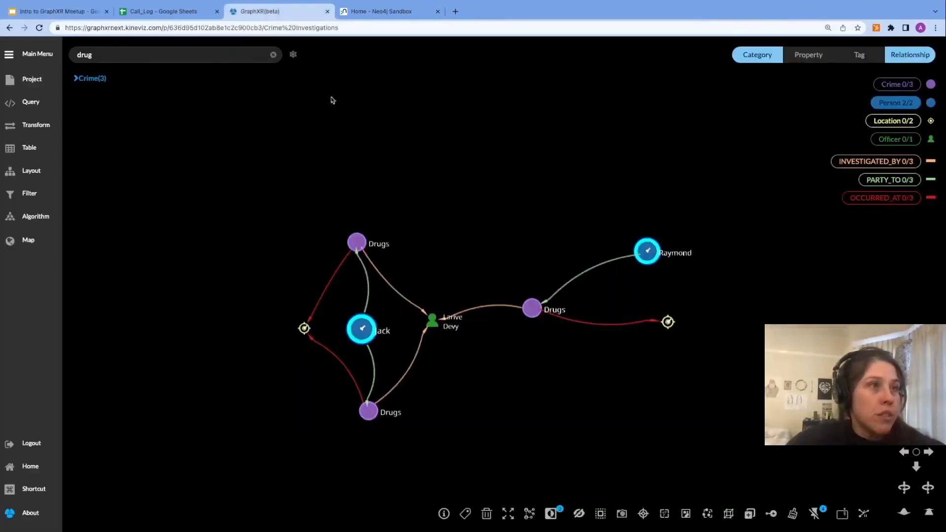
right_click(448, 269)
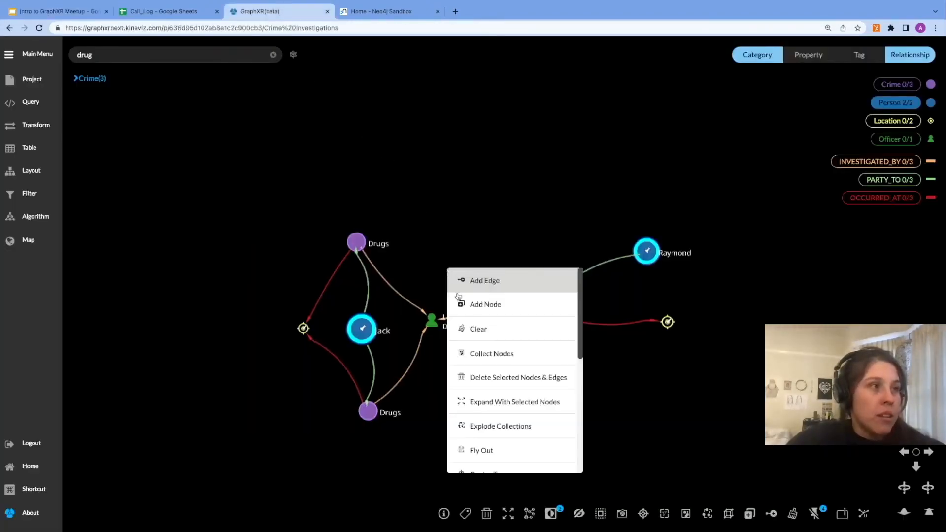
left_click(486, 403)
scroll(652, 248, "down", 1)
scroll(650, 249, "up", 1)
left_click(615, 230)
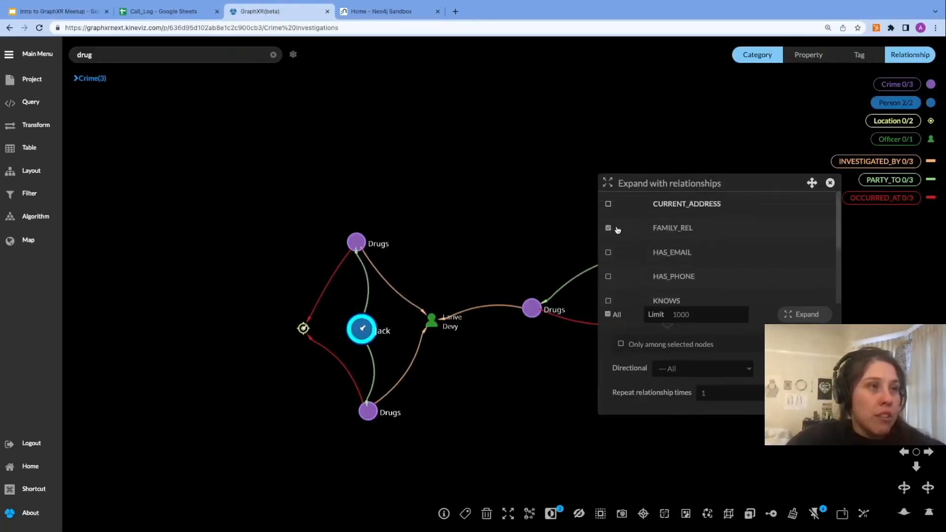
scroll(625, 263, "down", 2)
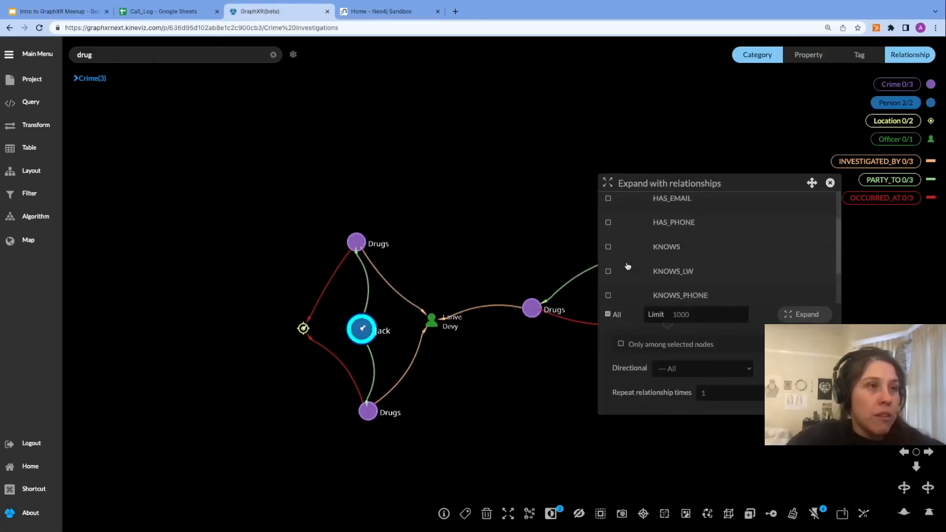
scroll(624, 279, "down", 1)
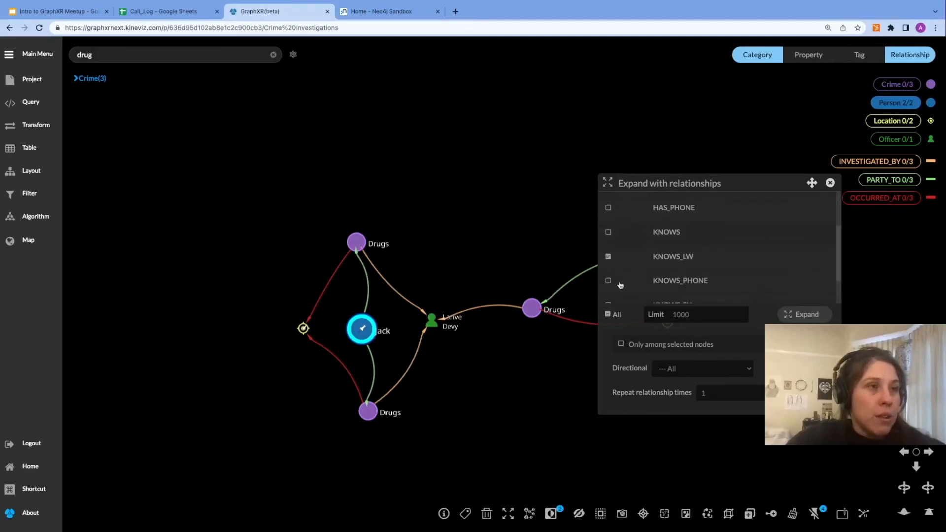
scroll(621, 284, "down", 2)
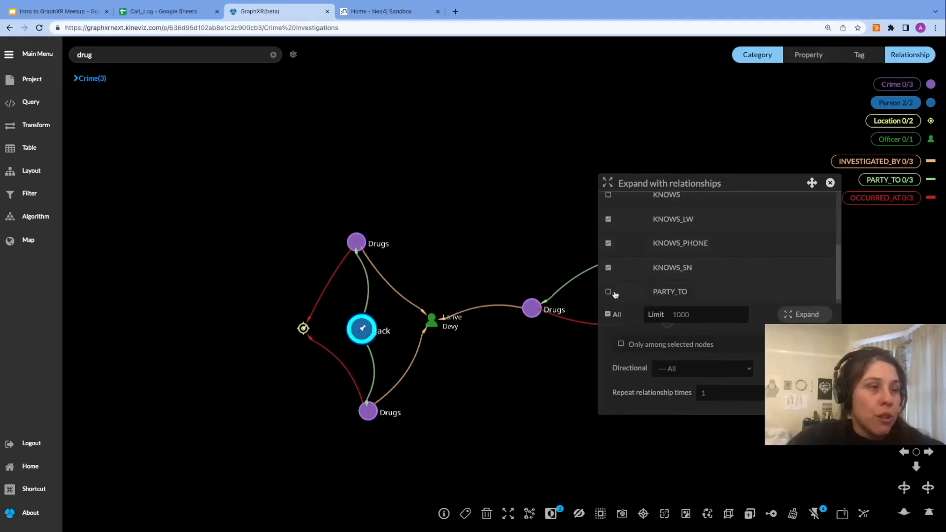
scroll(714, 295, "up", 2)
left_click(799, 315)
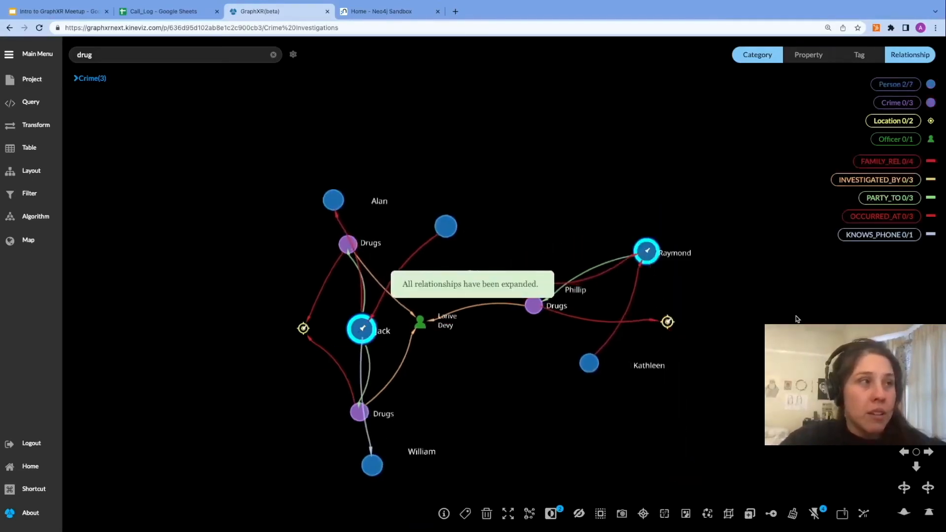
left_click_drag(435, 234, 224, 284)
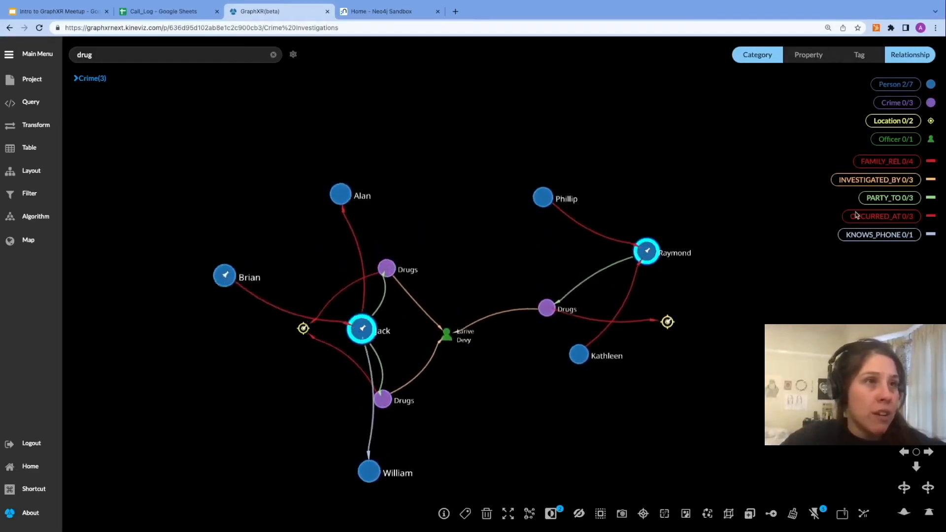
Step: Select all seven persons and expand them again along the FAMILY_REL, KNOWS_LW, KNOWS_PHONE and KNOWS_SN relationships
left_click(907, 84)
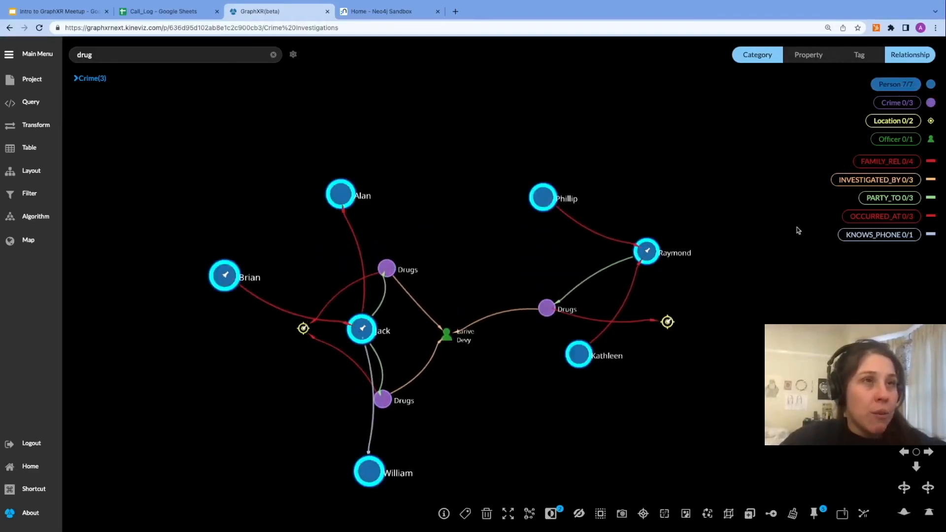
right_click(771, 274)
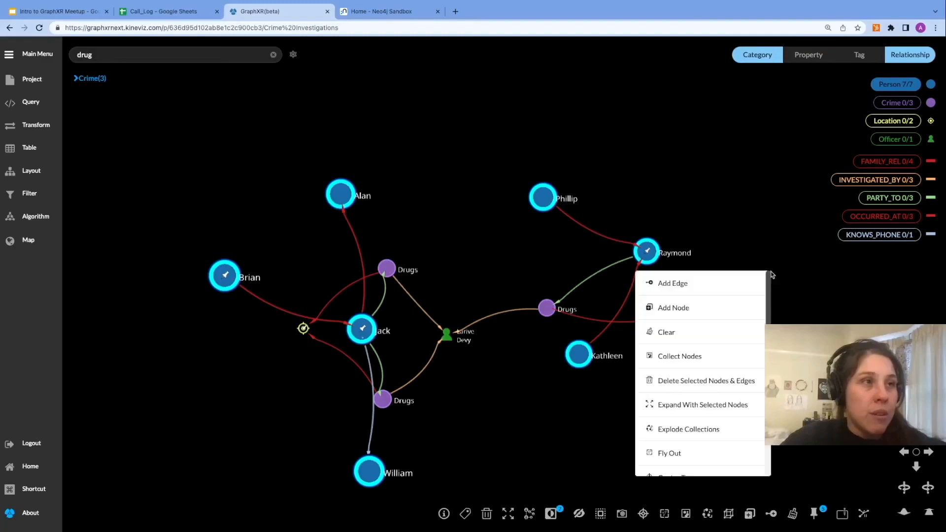
left_click(715, 401)
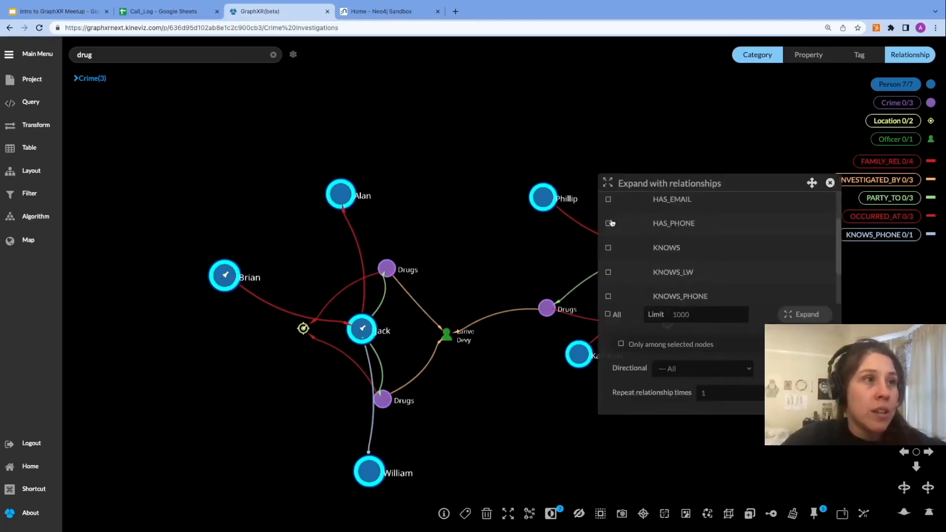
scroll(608, 245, "up", 2)
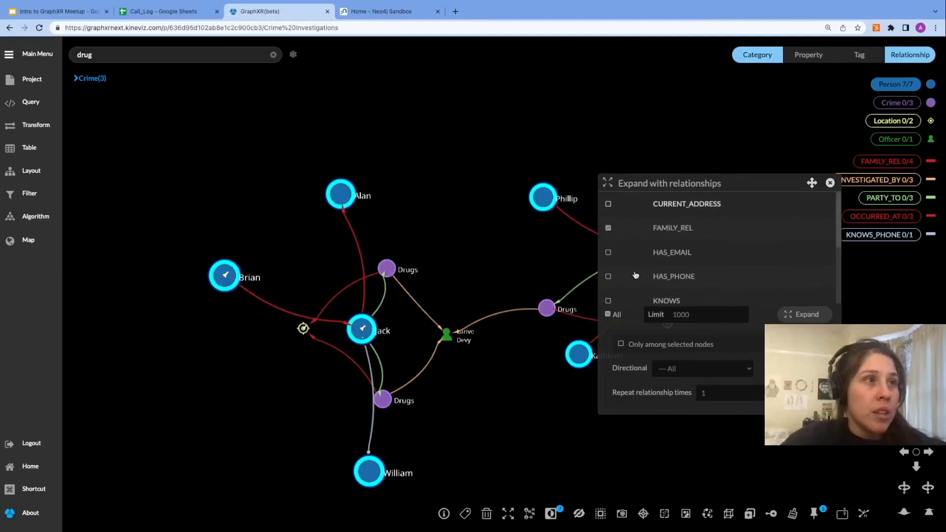
scroll(641, 279, "down", 2)
left_click(609, 271)
scroll(638, 289, "down", 2)
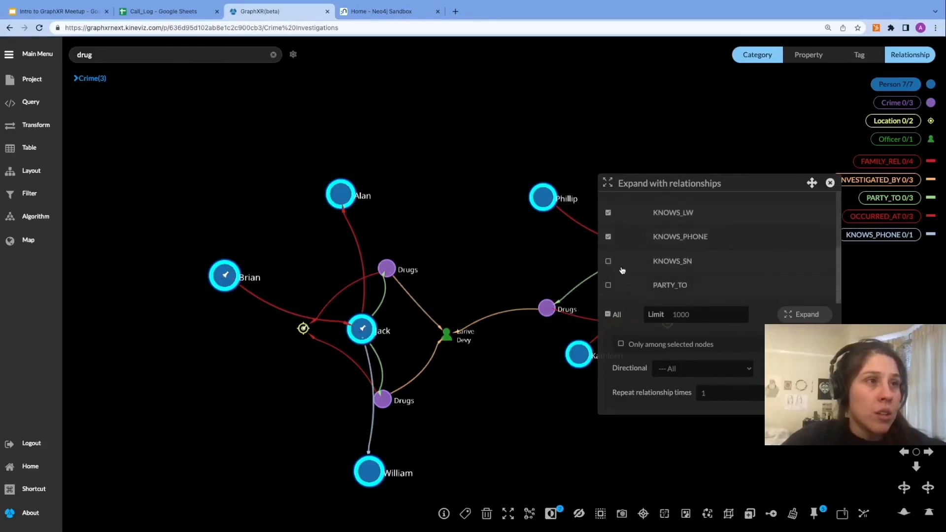
left_click(608, 262)
scroll(641, 272, "up", 2)
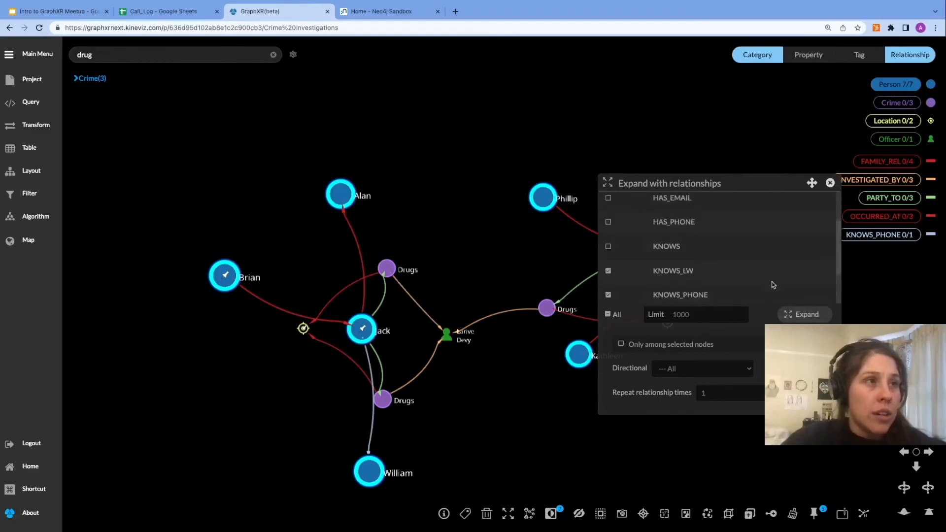
left_click(803, 317)
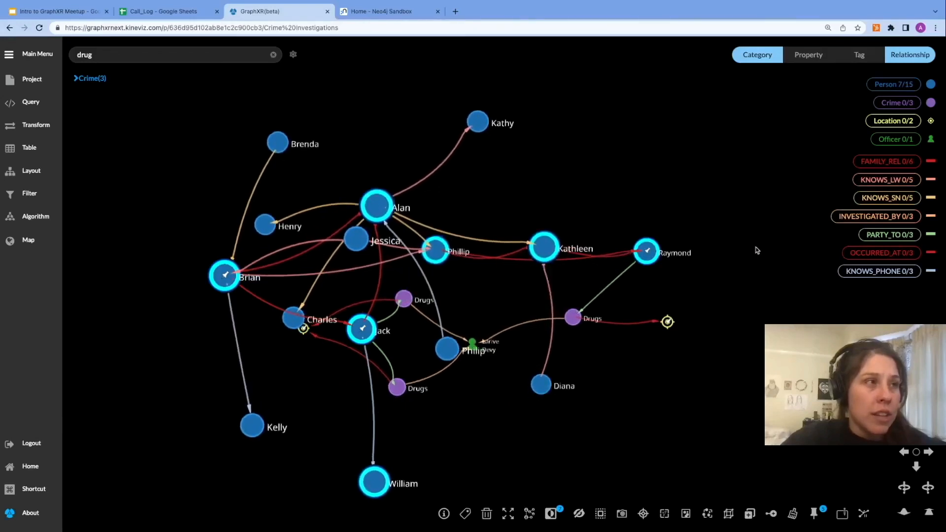
Step: Select all Person nodes and expand them along the PARTY_TO relationship to reveal their crimes
left_click(900, 89)
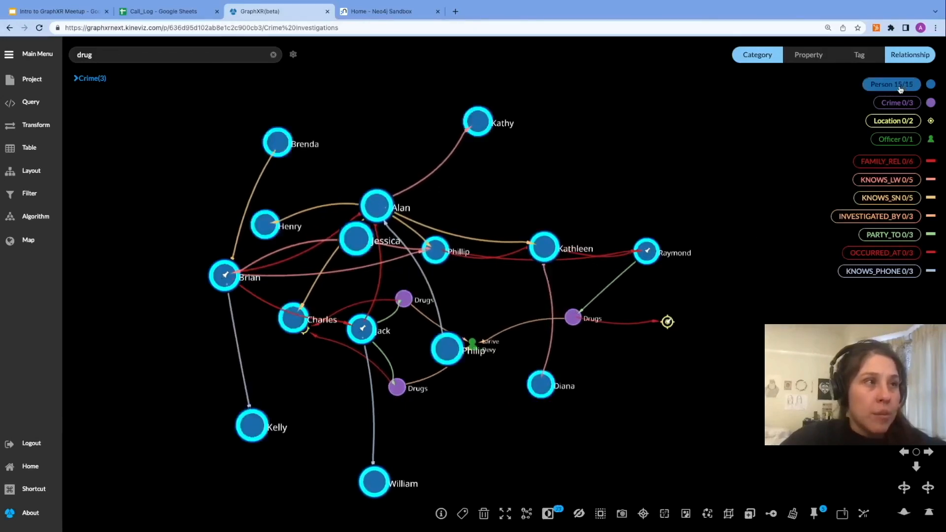
right_click(707, 380)
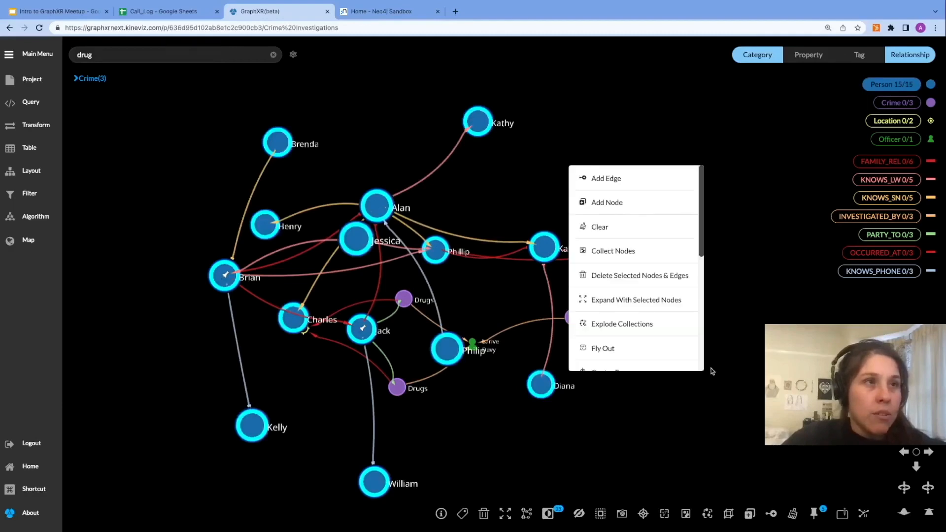
left_click(632, 302)
scroll(671, 280, "down", 2)
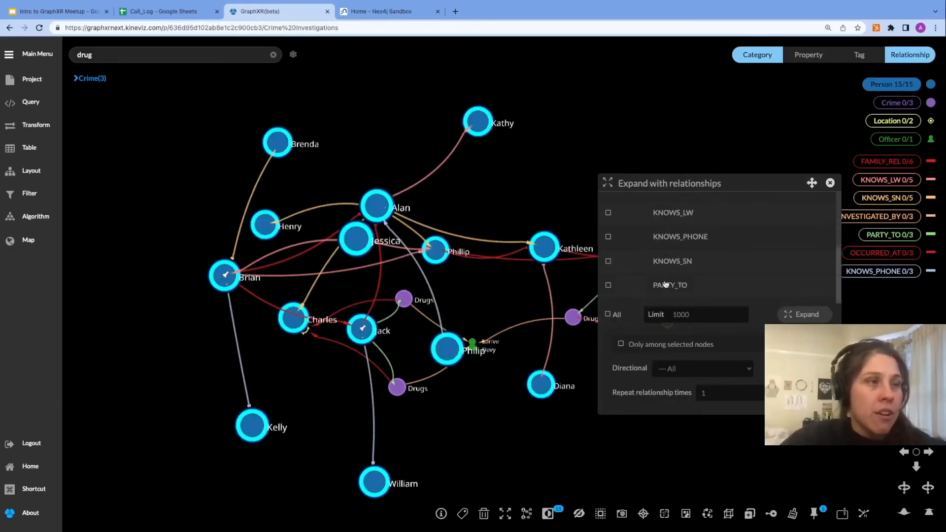
left_click(626, 286)
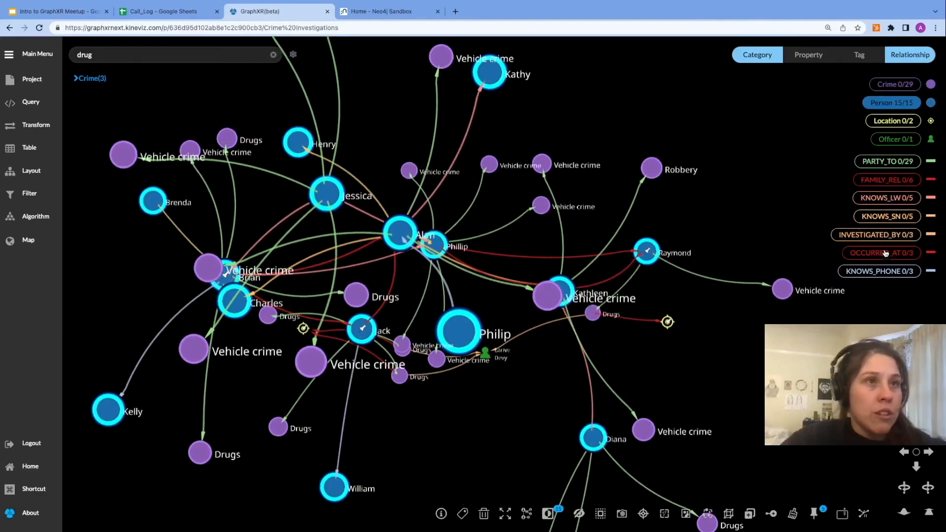
Step: Select all Crime nodes and expand them along all of their relationships
left_click(900, 88)
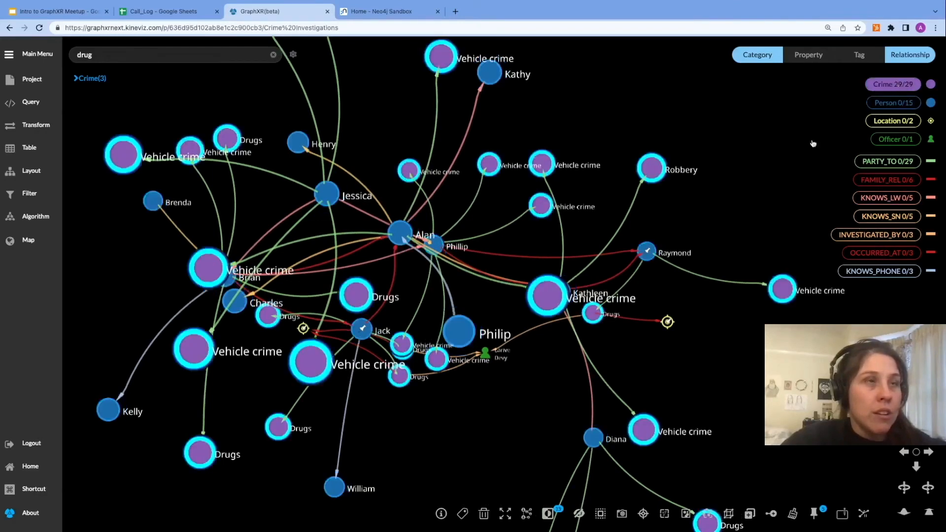
right_click(757, 180)
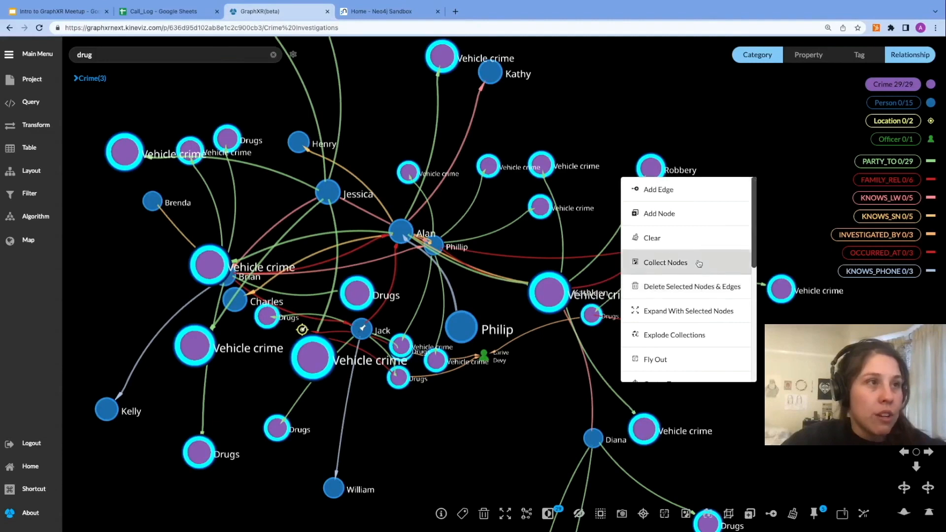
left_click(686, 312)
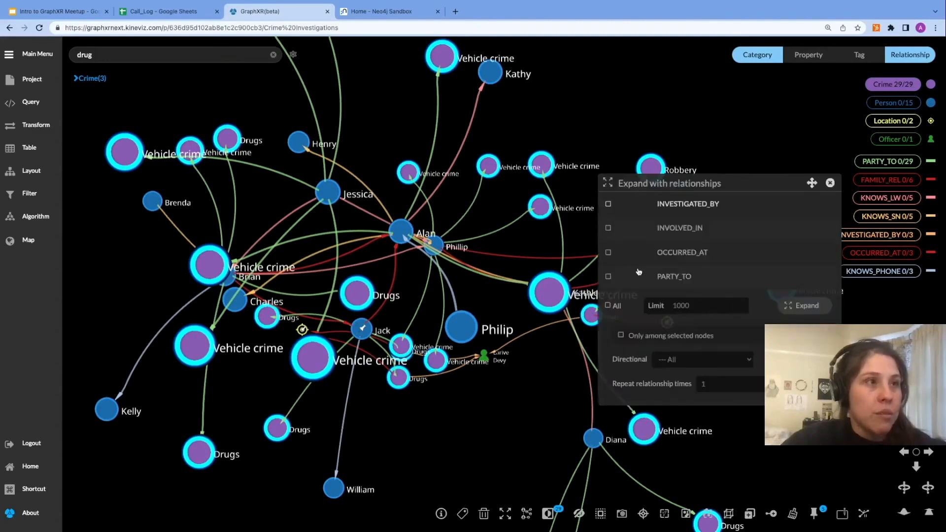
left_click(807, 305)
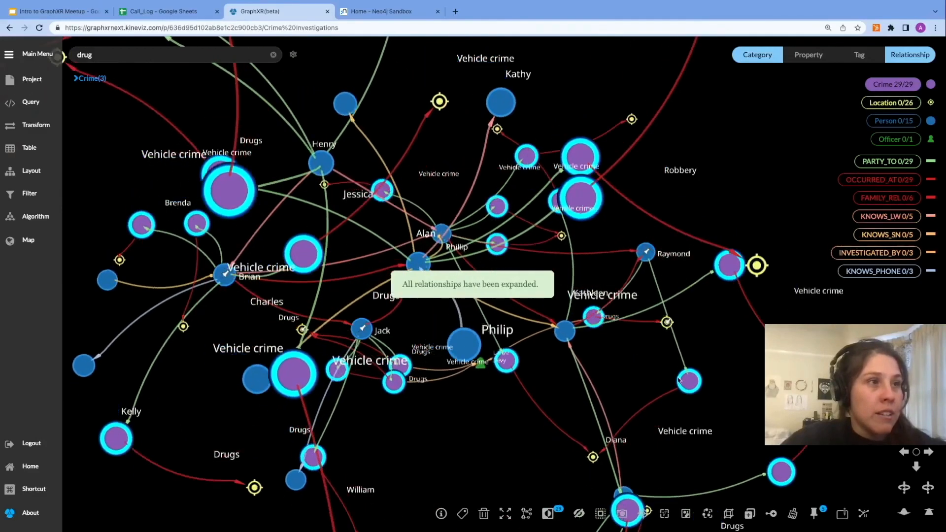
Step: Search the graph for the officer "larive" and arrange the network with the Tree quick layout from that officer
scroll(670, 401, "down", 5)
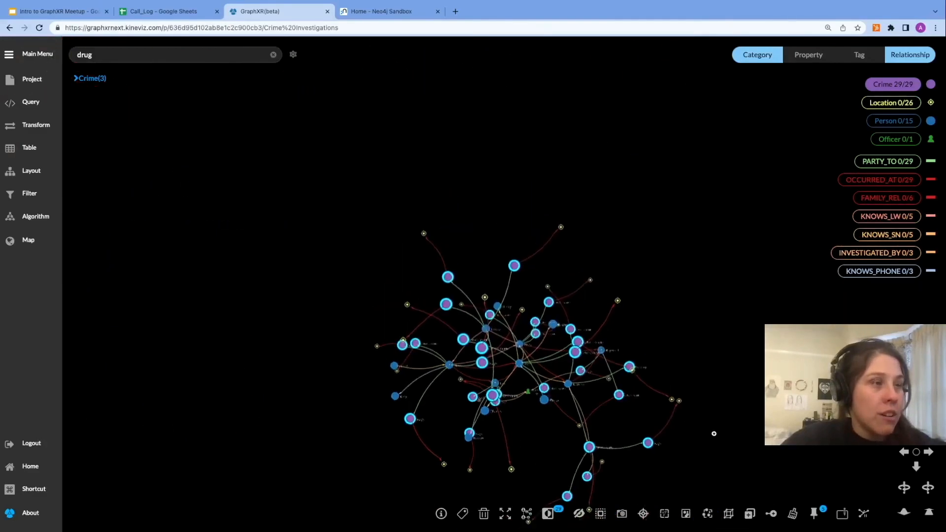
right_click_drag(760, 374, 665, 250)
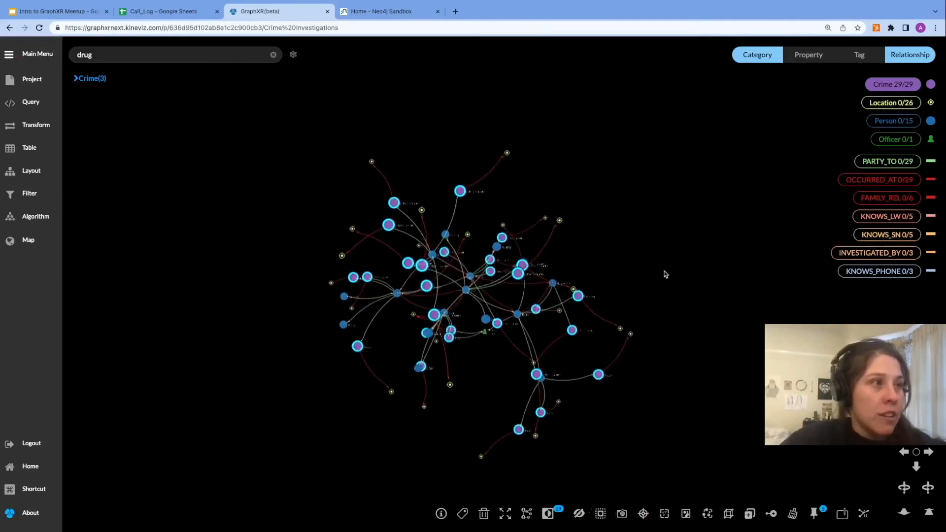
left_click(666, 274)
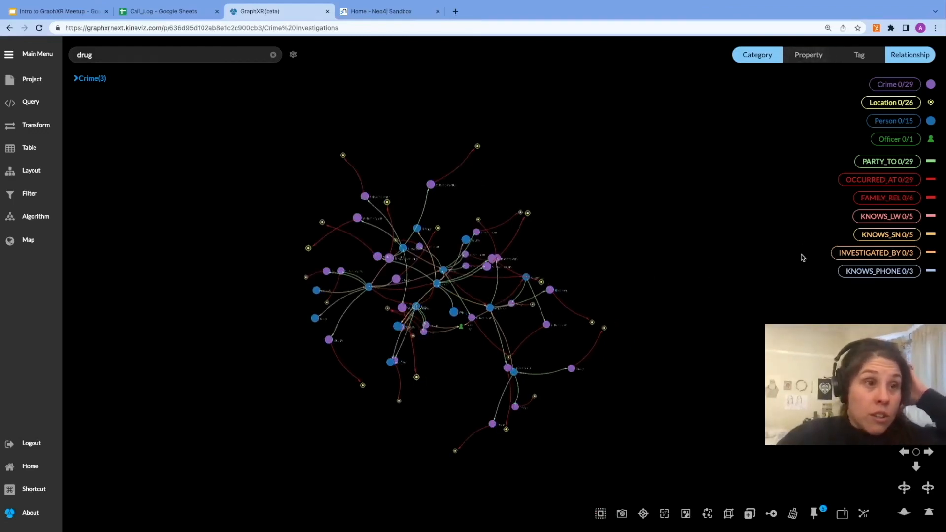
left_click(273, 55)
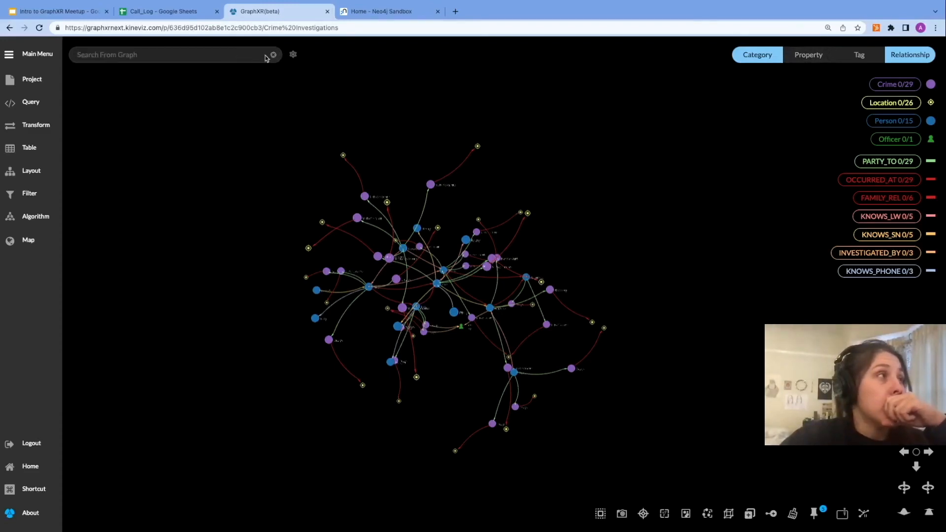
type("larive")
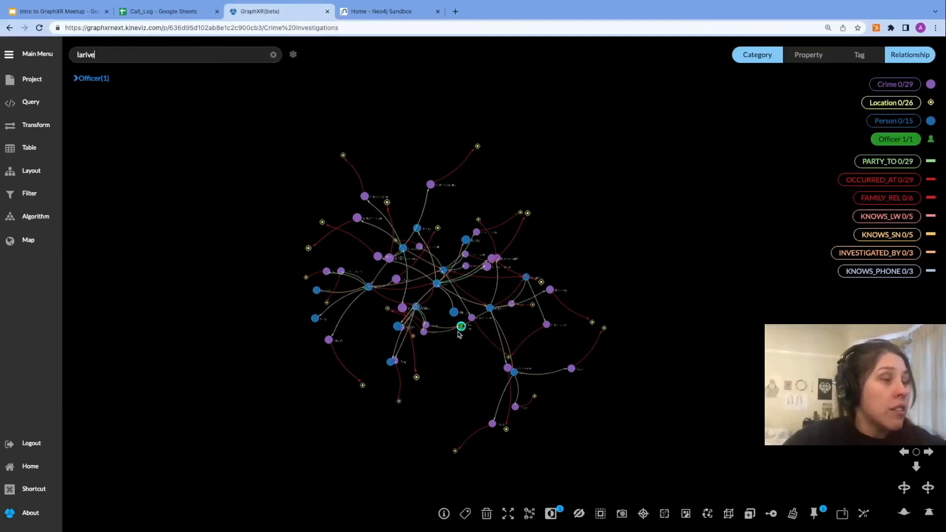
left_click_drag(462, 327, 456, 339)
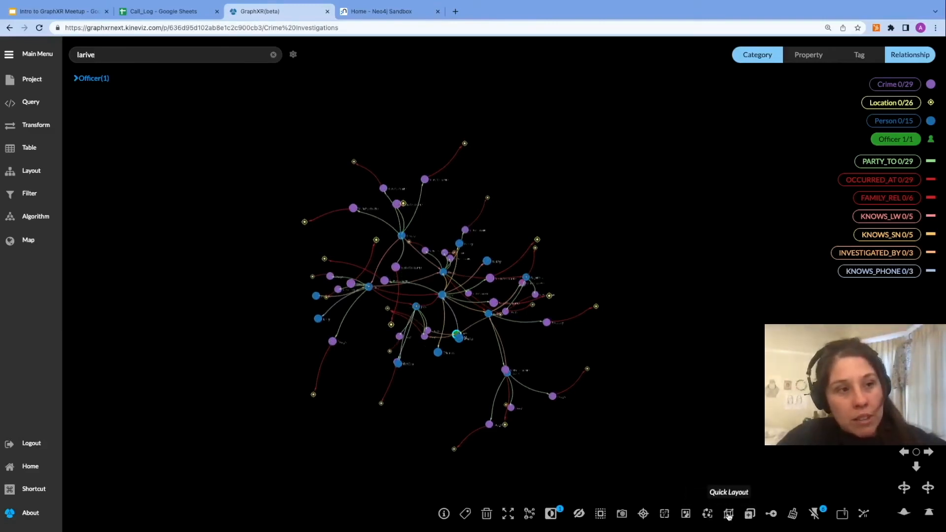
left_click(728, 515)
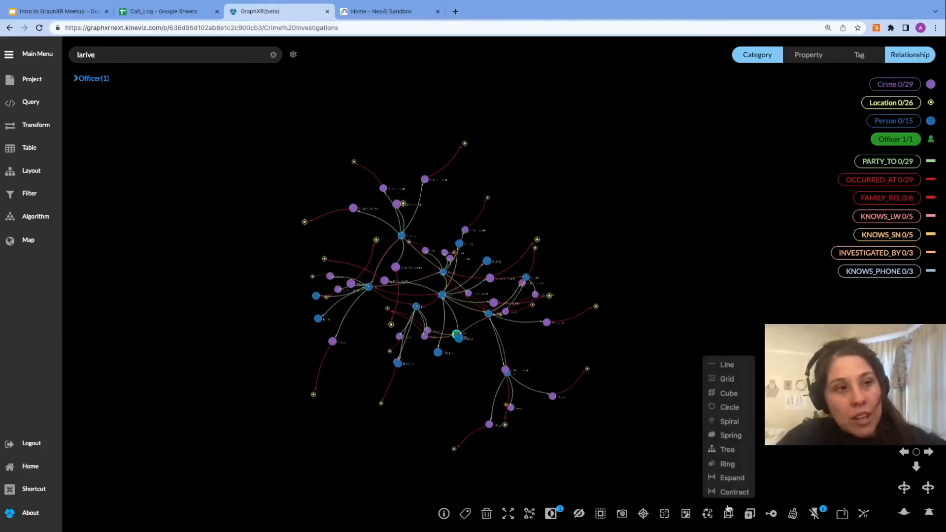
left_click(720, 452)
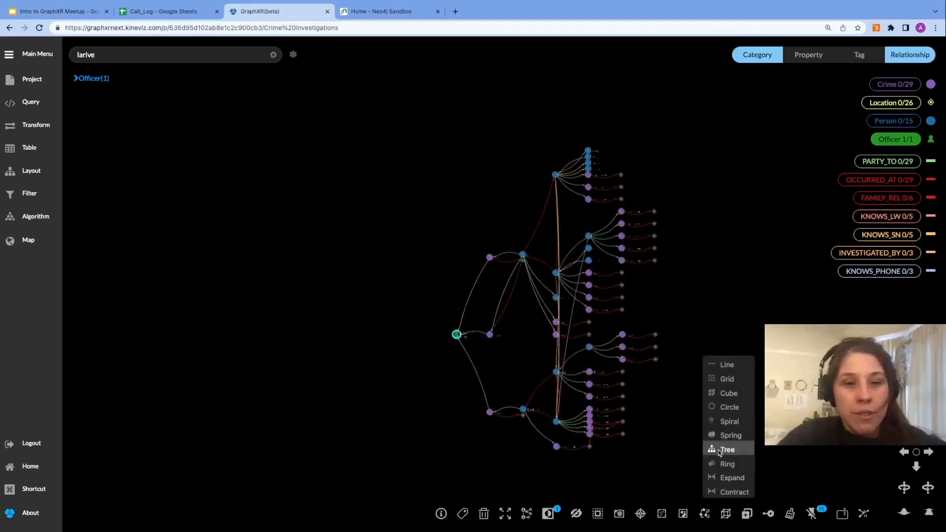
Step: Turn on Hide Pin Icon in the project settings
left_click_drag(737, 287, 652, 251)
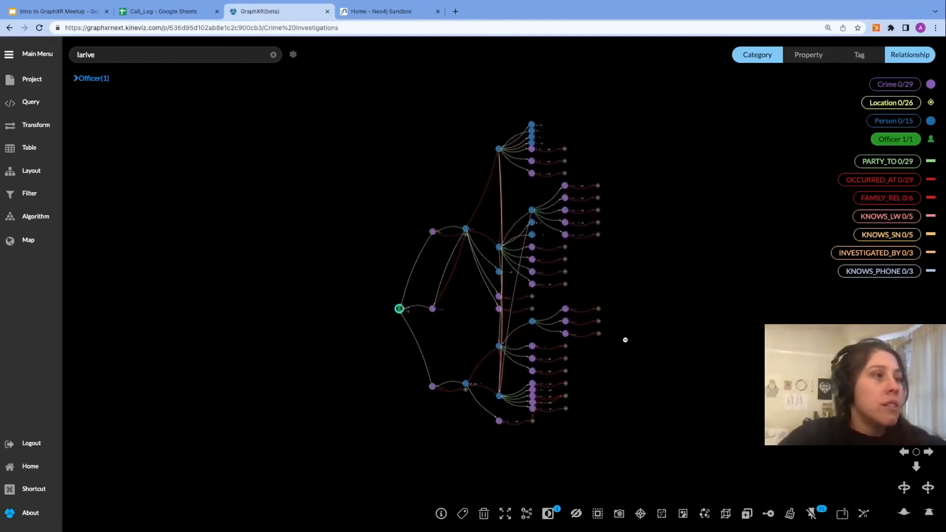
scroll(625, 339, "up", 2)
scroll(650, 221, "up", 2)
left_click_drag(657, 226, 661, 243)
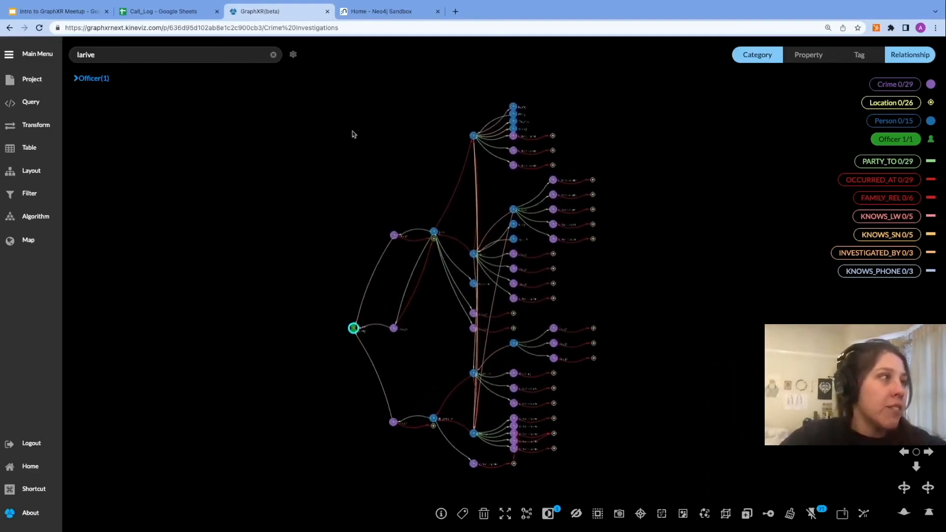
left_click(40, 83)
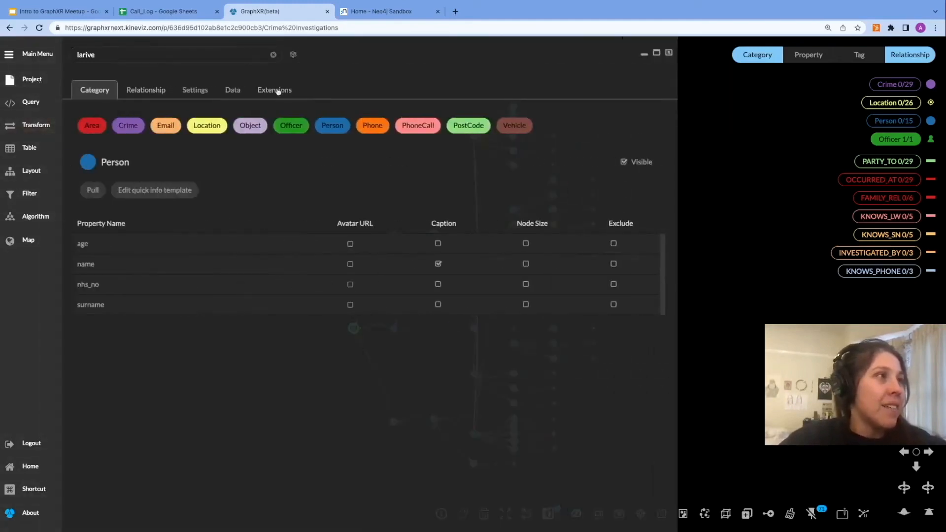
left_click(203, 90)
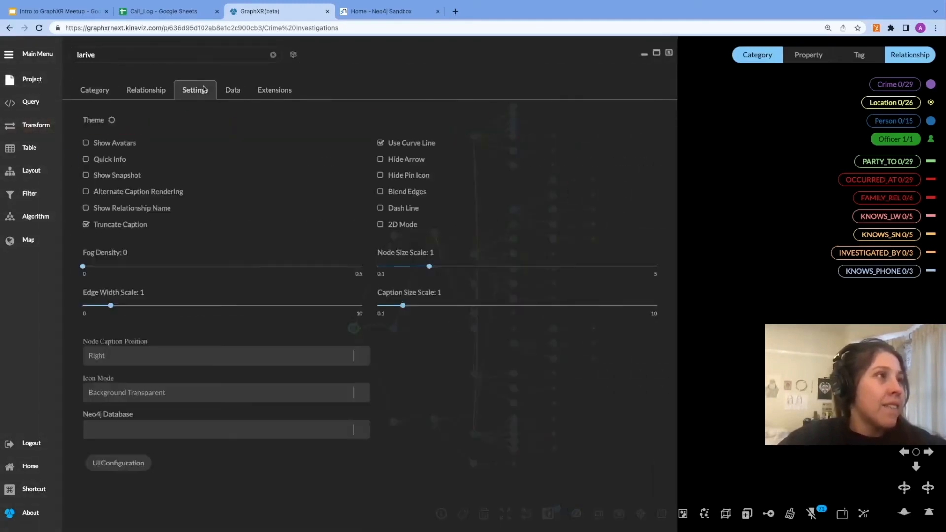
left_click(380, 175)
left_click(669, 53)
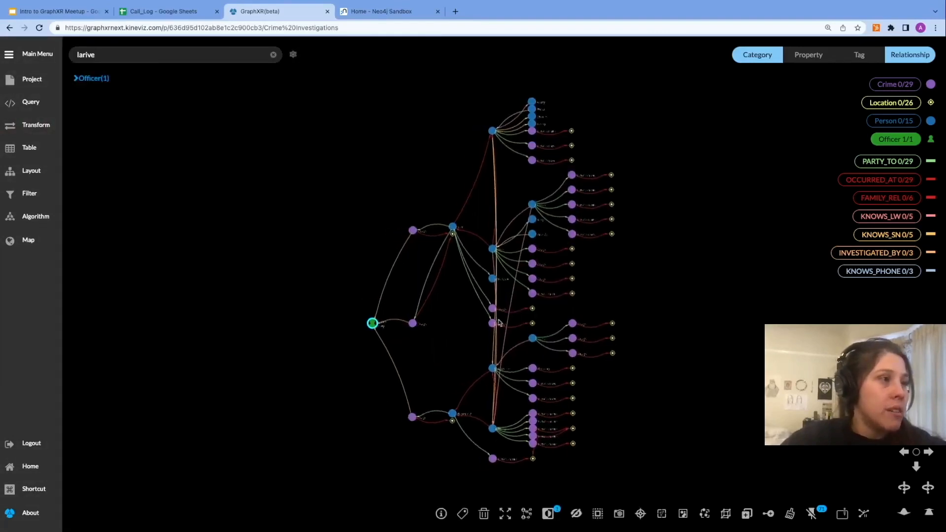
Step: Change the Person category's node icon to the person silhouette icon
left_click(931, 121)
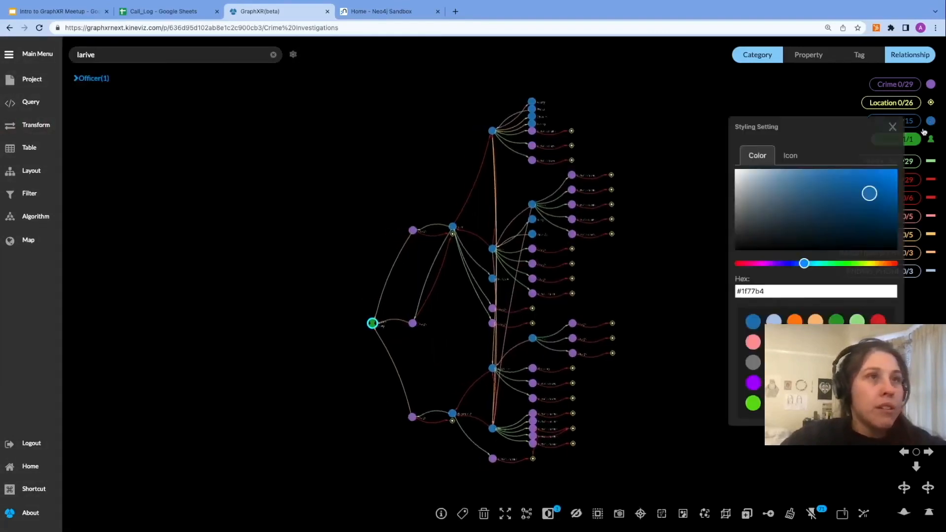
left_click(789, 155)
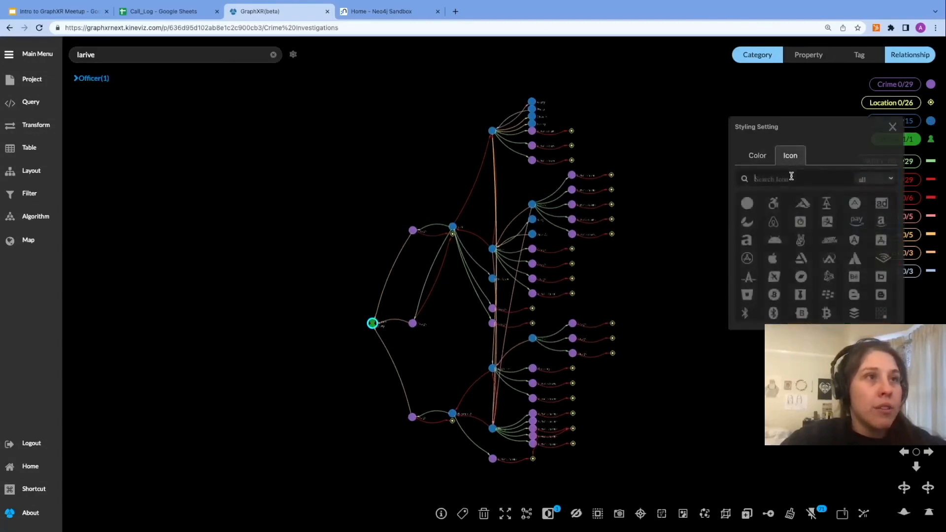
type("person")
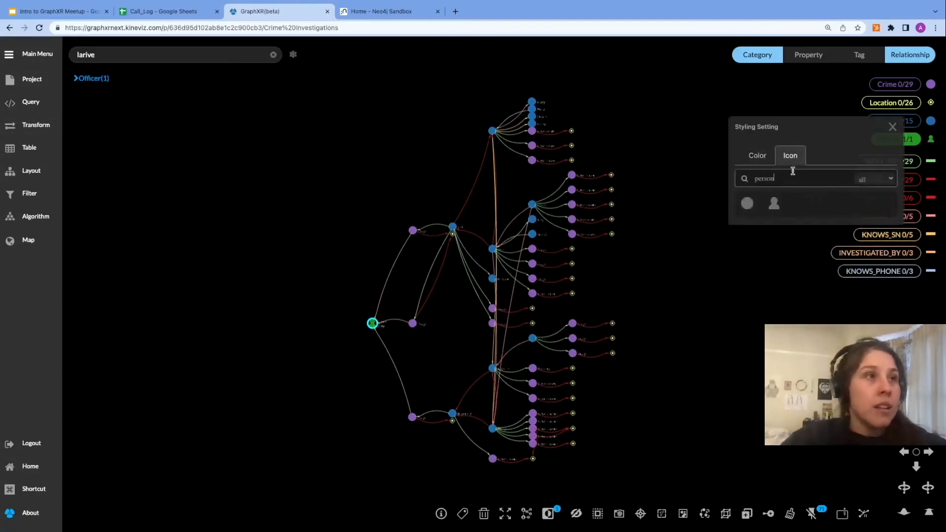
left_click(774, 205)
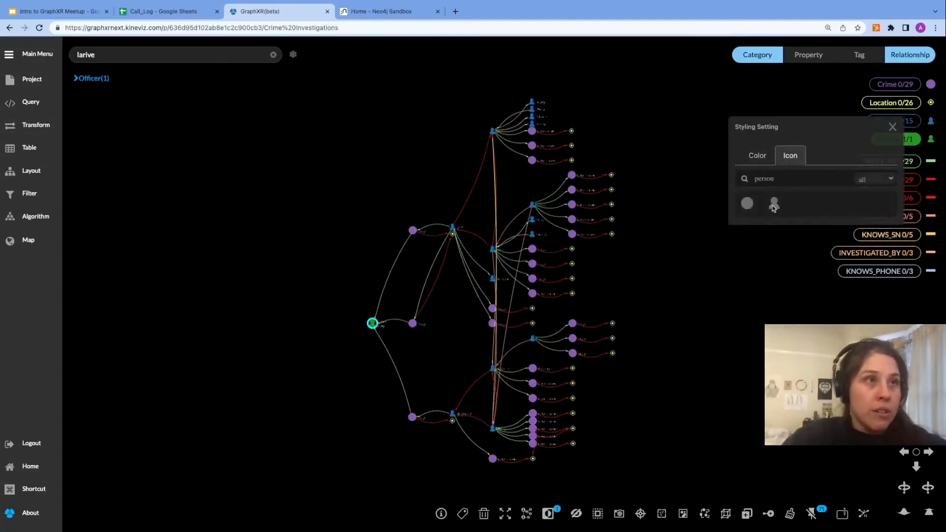
left_click(892, 128)
scroll(676, 276, "up", 5)
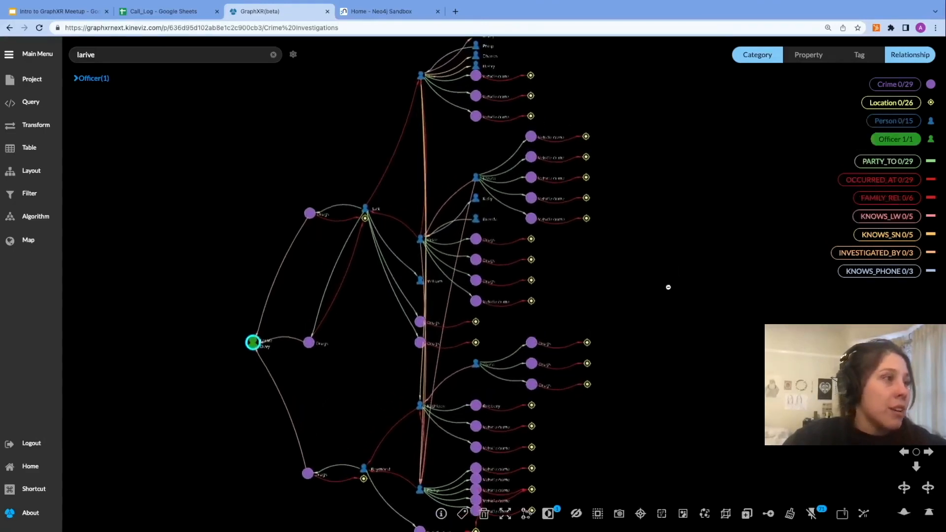
Step: Reposition the officer node and several person nodes to untangle the tree layout
scroll(398, 331, "down", 3)
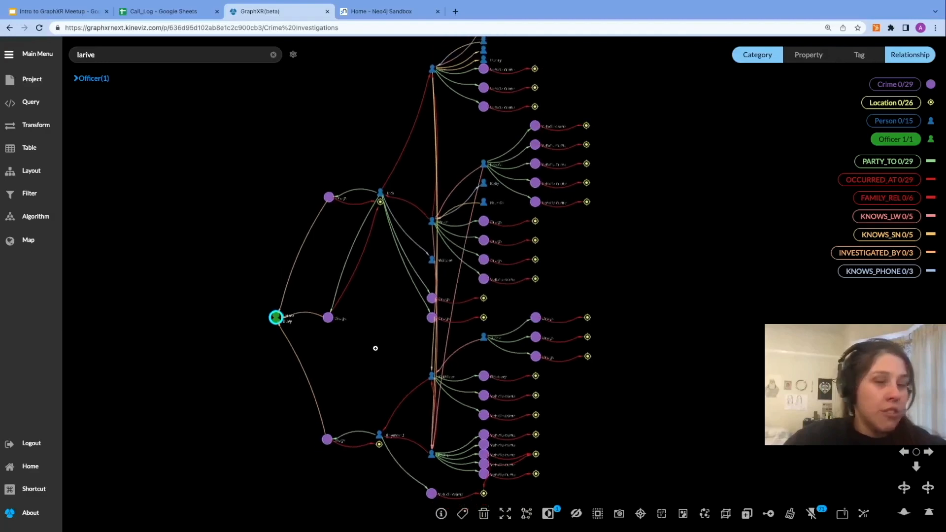
left_click_drag(254, 337, 232, 337)
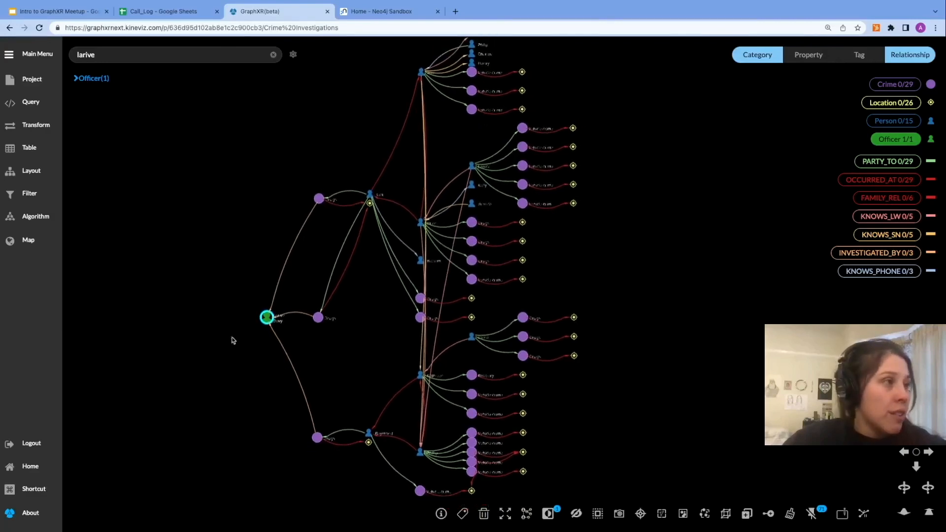
left_click(298, 324)
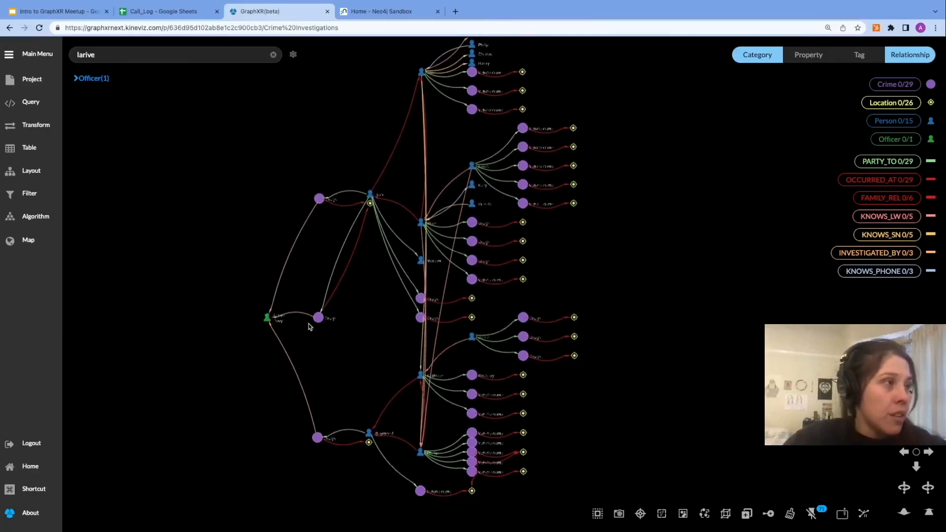
left_click_drag(370, 195, 371, 273)
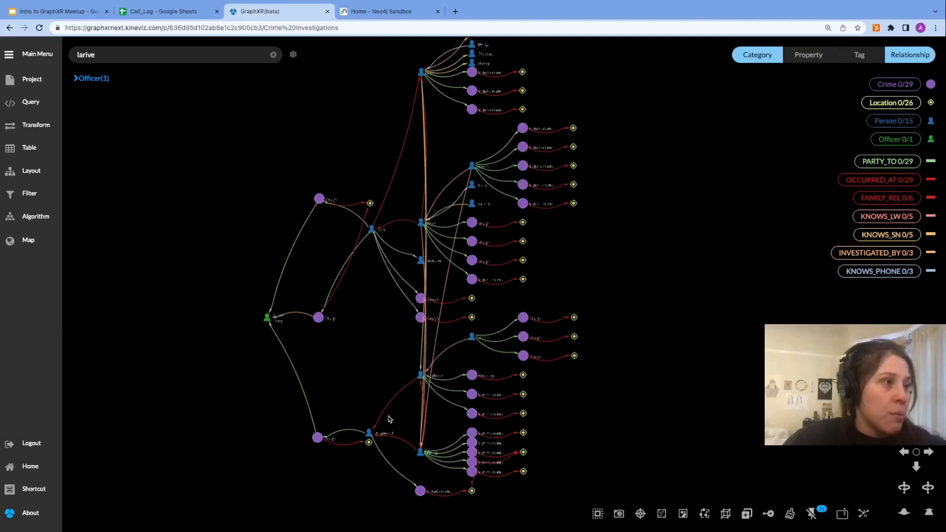
left_click_drag(421, 376, 381, 358)
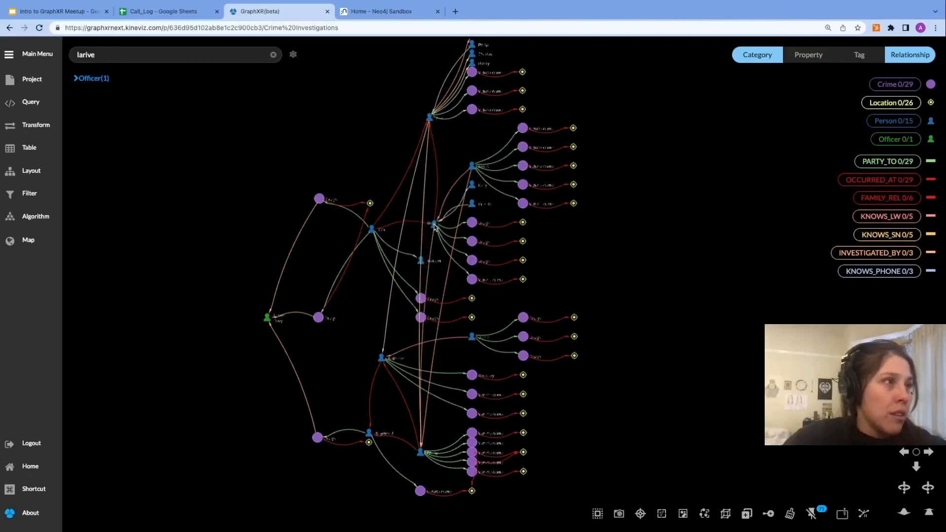
left_click_drag(422, 449, 414, 420)
left_click_drag(382, 358, 362, 358)
Step: Select one person node and highlight its neighbourhood, raising the hop depth slider
left_click(362, 357)
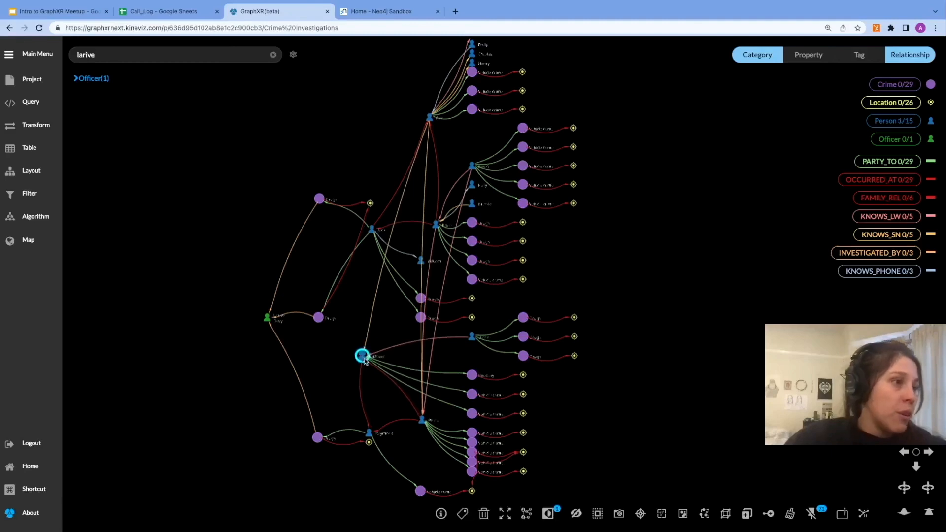
left_click(526, 514)
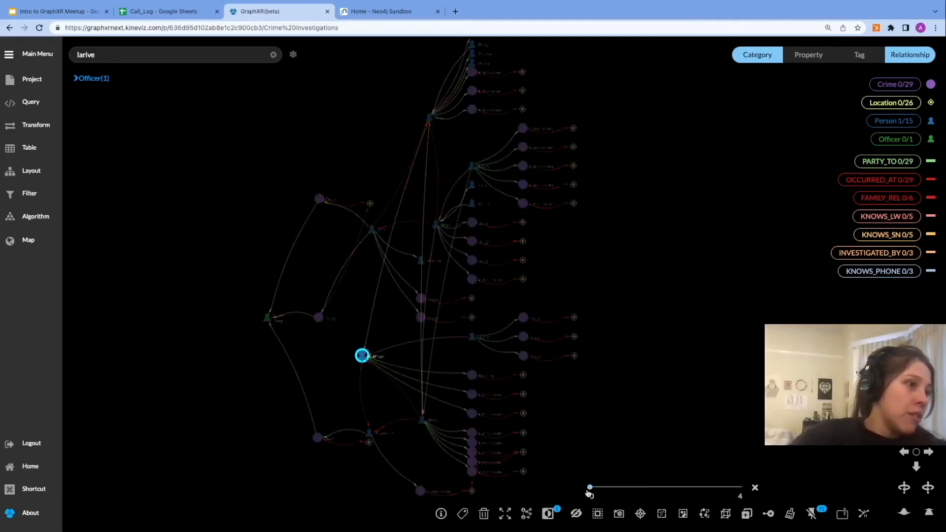
left_click_drag(591, 486, 628, 487)
left_click(654, 487)
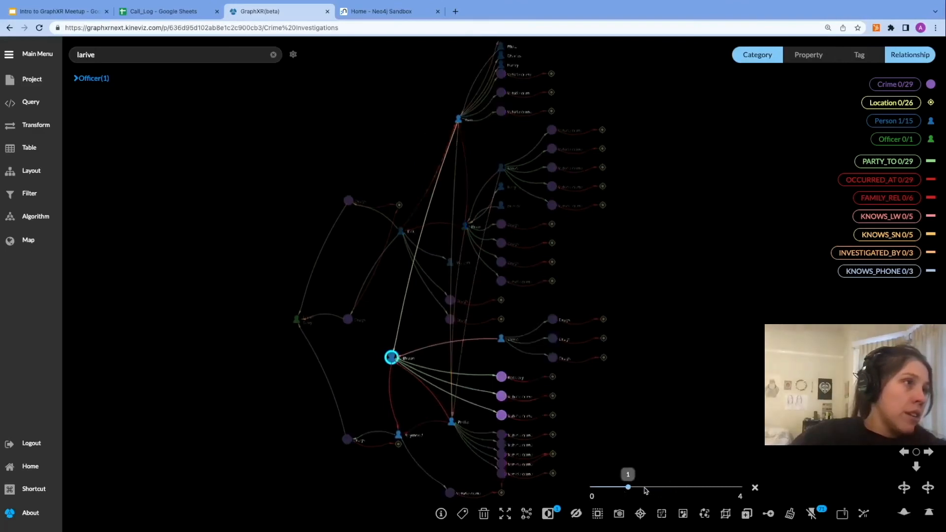
mouse_move(642, 488)
left_mouse_down()
mouse_move(630, 487)
mouse_move(654, 488)
left_mouse_up()
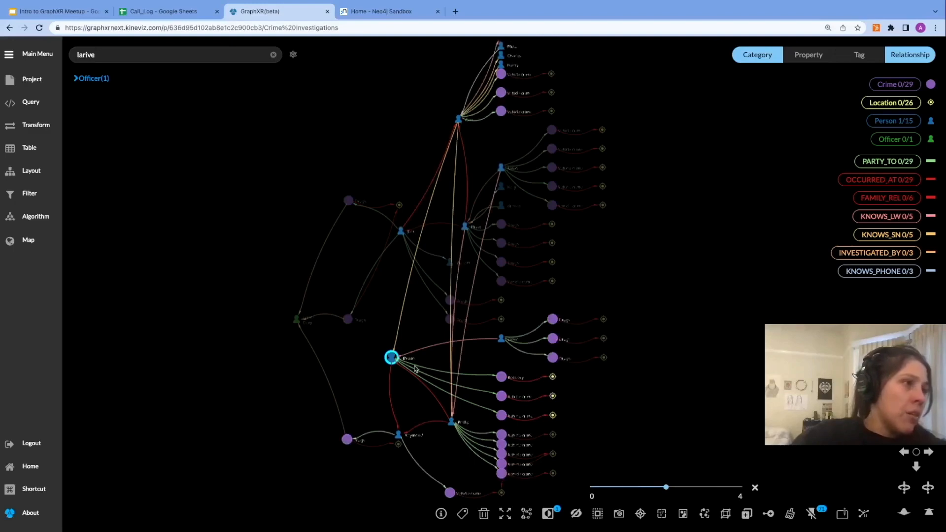
Step: Highlight the KNOWS_SN relationships and reposition the two person nodes they connect
scroll(393, 356, "up", 5)
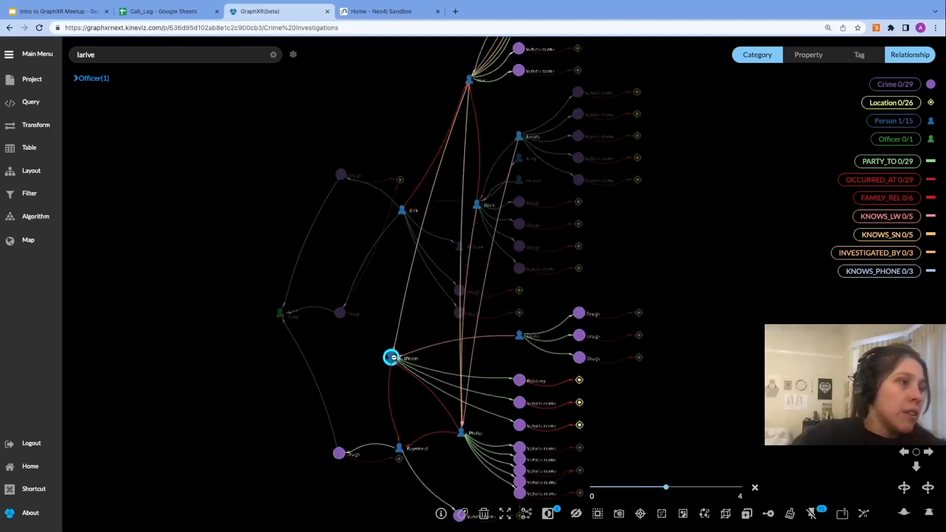
scroll(393, 356, "down", 3)
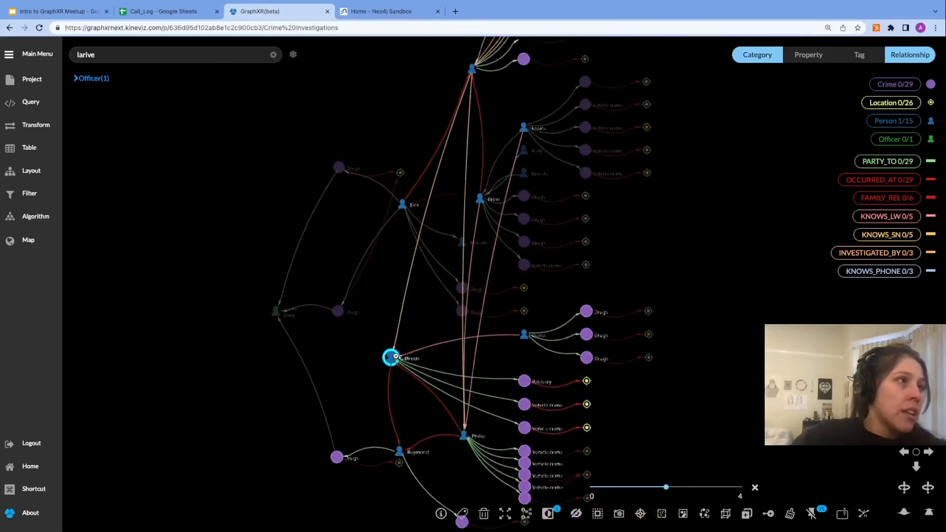
left_click(907, 236)
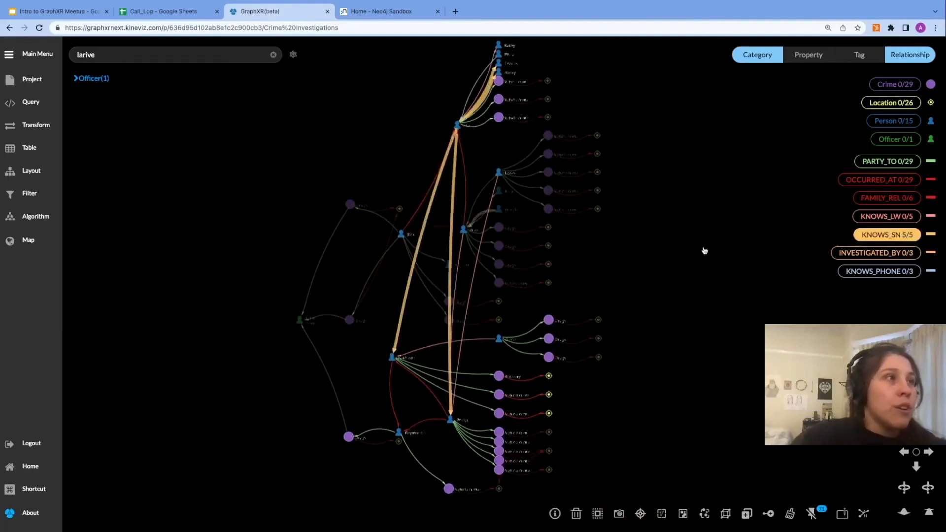
left_click_drag(457, 125, 445, 157)
scroll(445, 158, "up", 5)
scroll(446, 157, "down", 3)
scroll(446, 157, "down", 2)
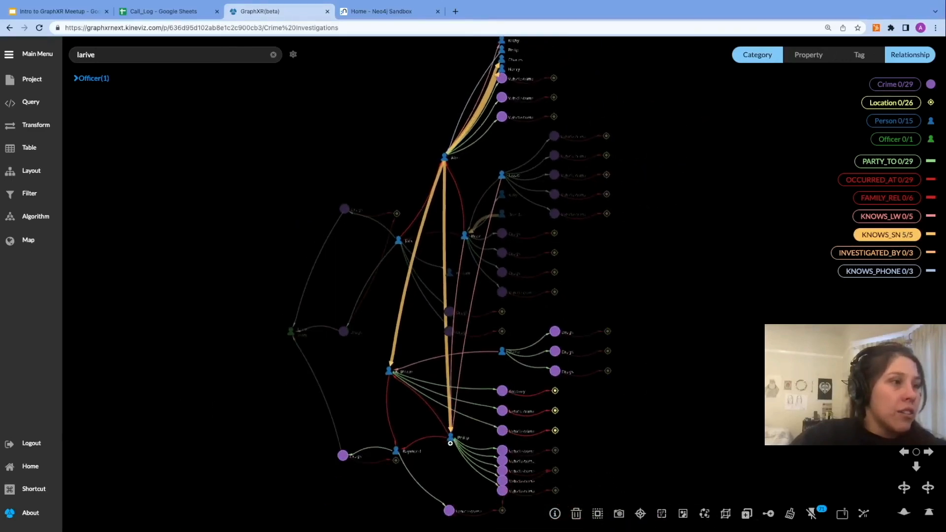
left_click_drag(452, 434, 459, 426)
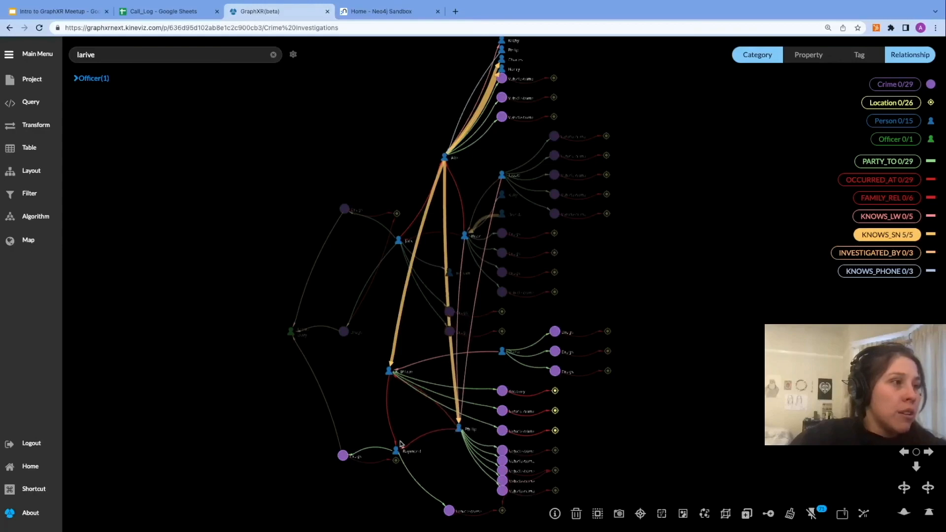
Step: Highlight the FAMILY_REL and KNOWS_LW relationships in turn, clear the selection, and inspect the whole tree
left_click(878, 196)
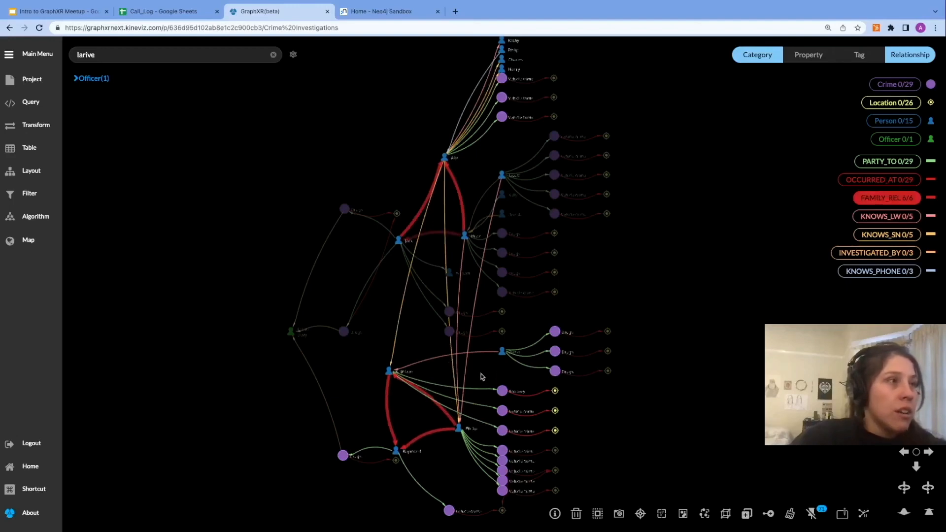
left_click(880, 220)
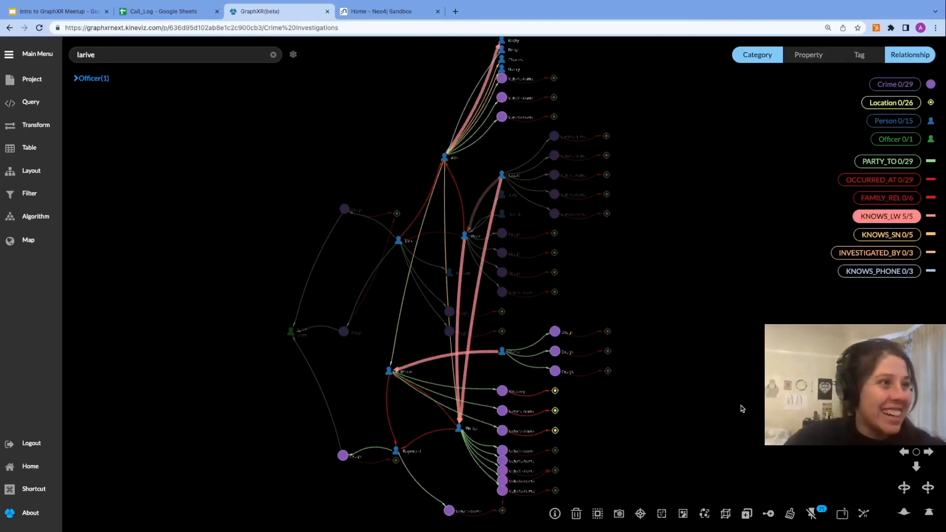
left_click(661, 384)
left_click_drag(668, 175, 650, 283)
scroll(644, 296, "up", 5)
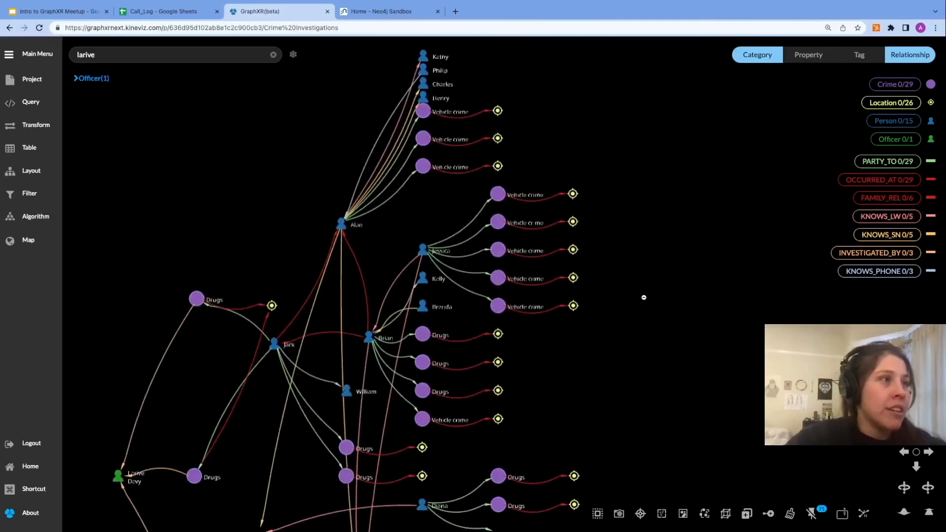
scroll(635, 295, "up", 1)
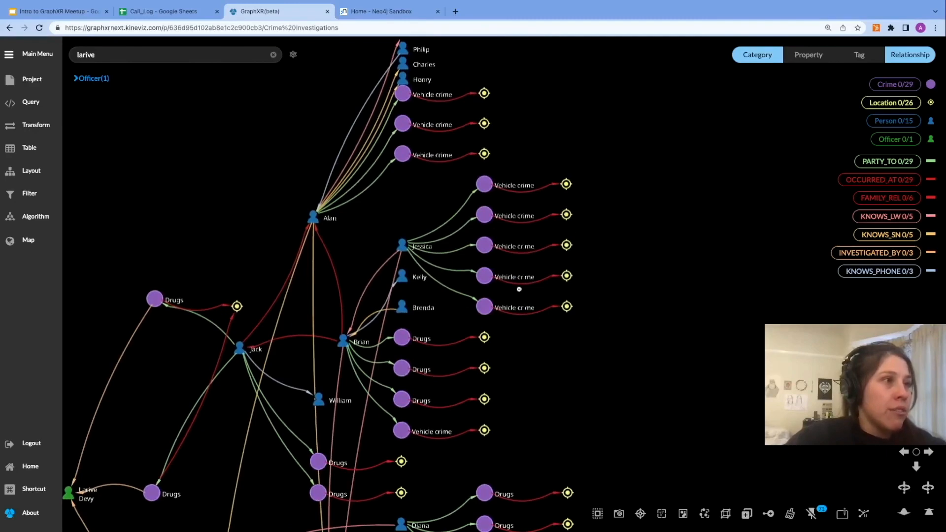
scroll(538, 349, "down", 6)
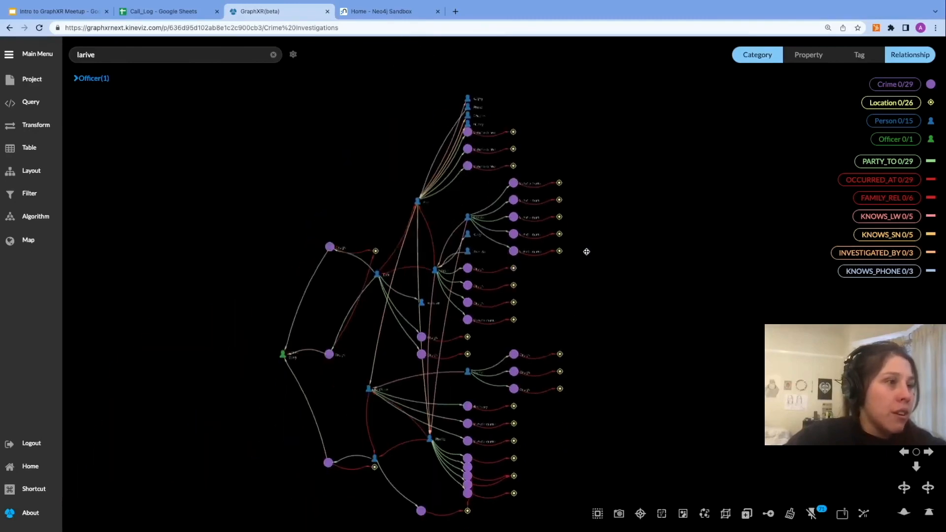
scroll(579, 432, "up", 6)
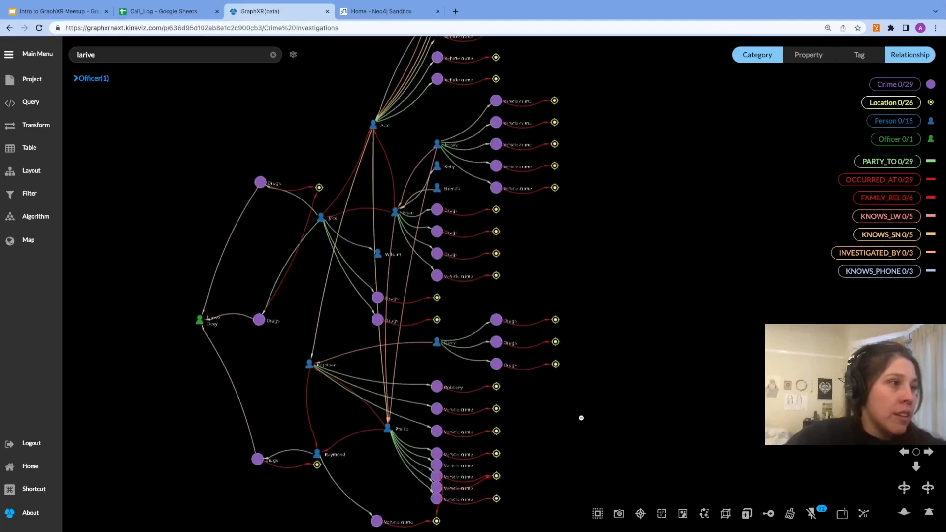
left_click_drag(558, 453, 609, 399)
scroll(608, 399, "down", 4)
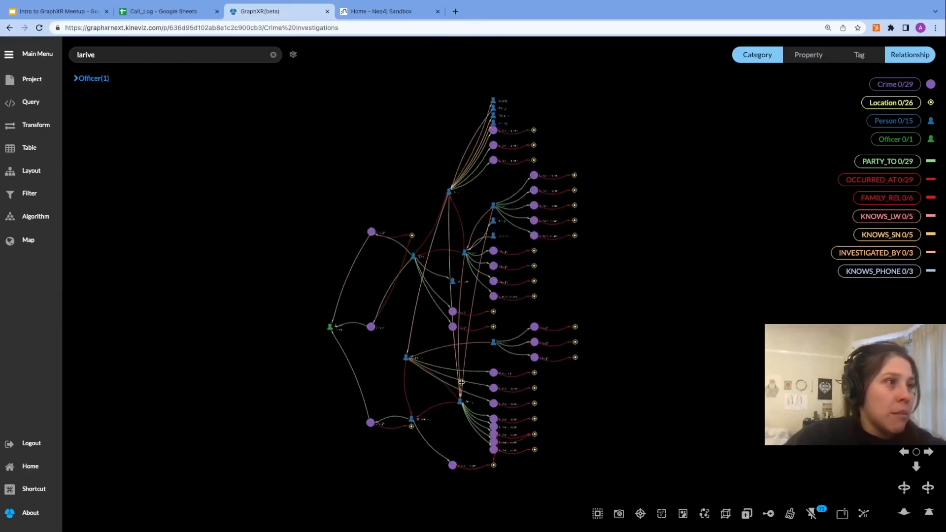
Step: Show the map and switch its map server to MapBox
left_click(30, 240)
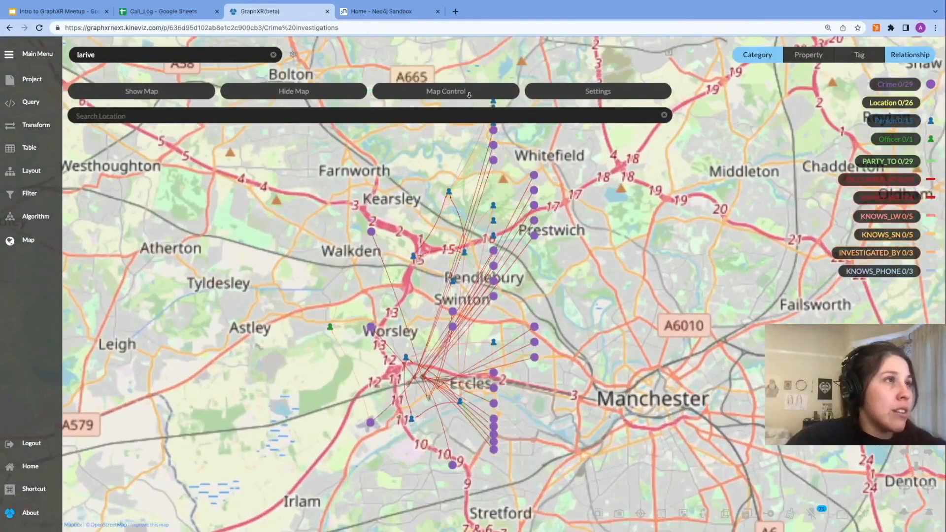
left_click(560, 94)
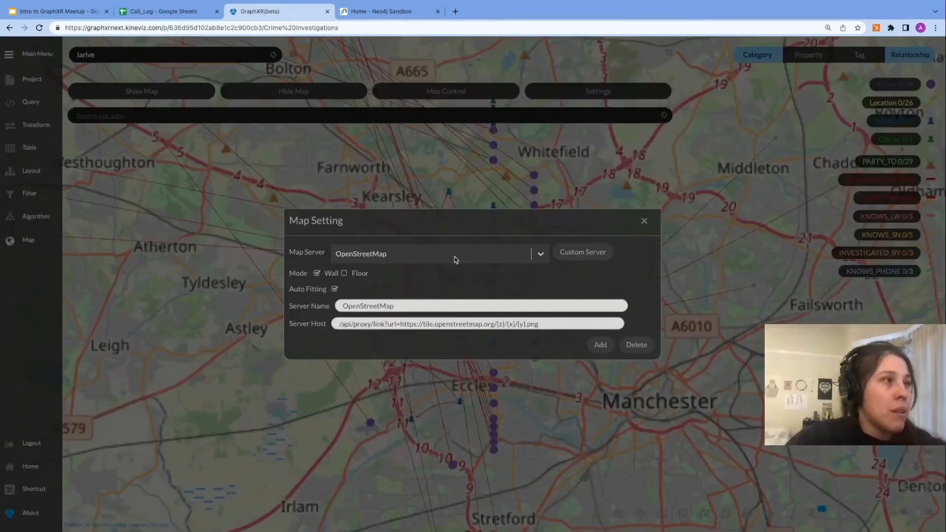
left_click(485, 255)
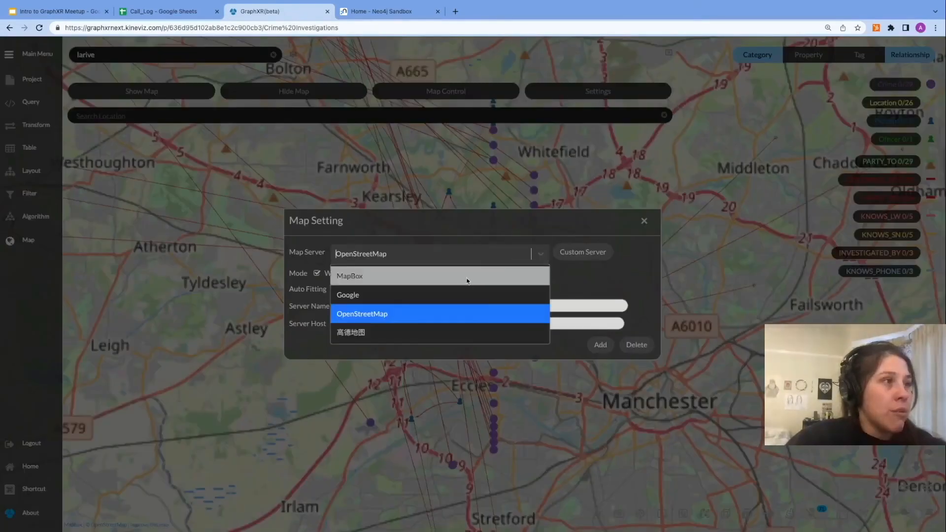
left_click(468, 279)
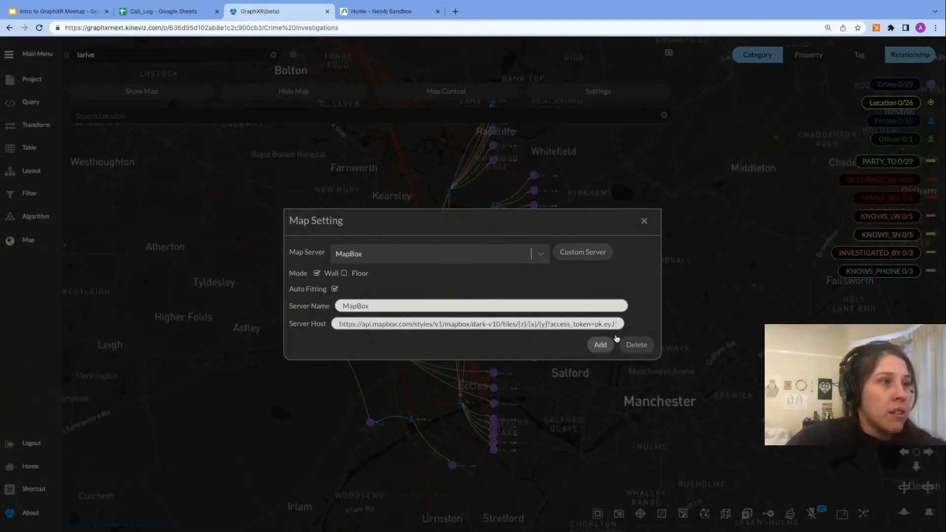
left_click(645, 221)
Step: Orbit and zoom to examine the graph floating above the map
left_click_drag(597, 417, 601, 363)
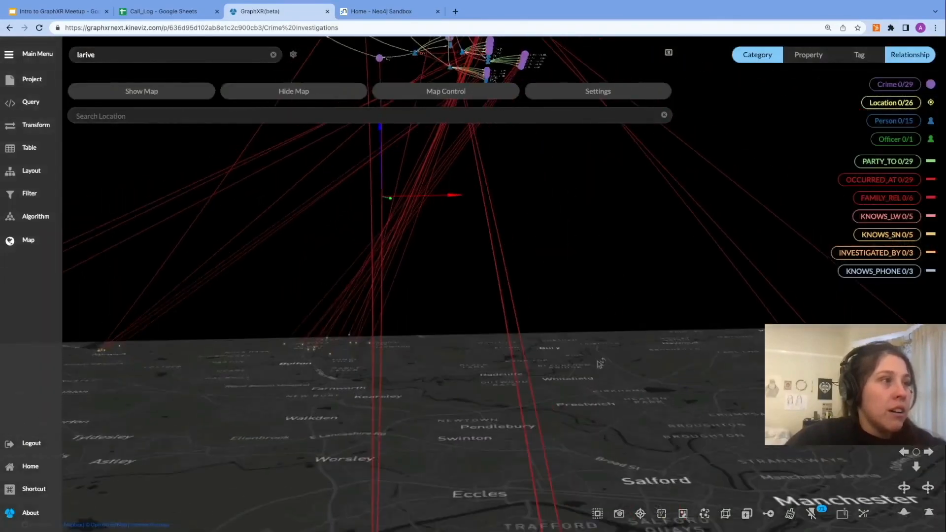
scroll(645, 379, "down", 5)
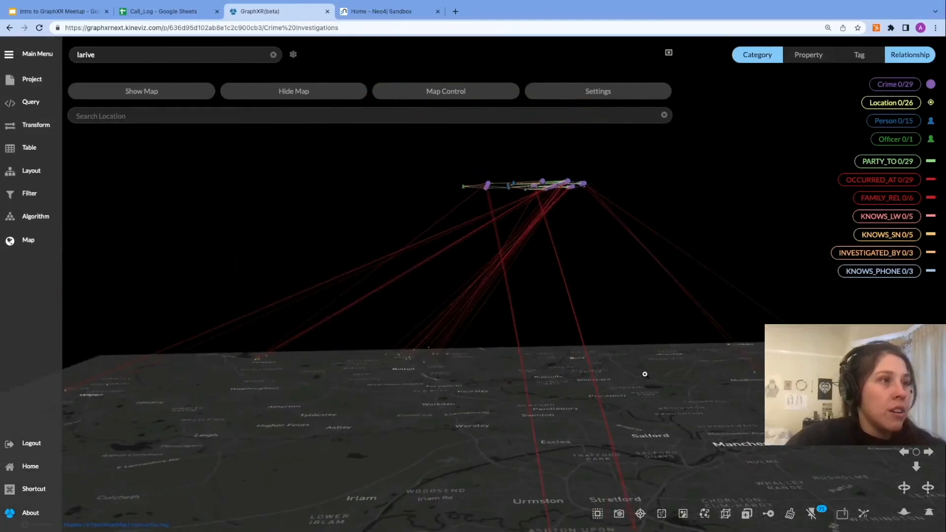
scroll(644, 374, "down", 4)
left_click_drag(711, 234, 714, 267)
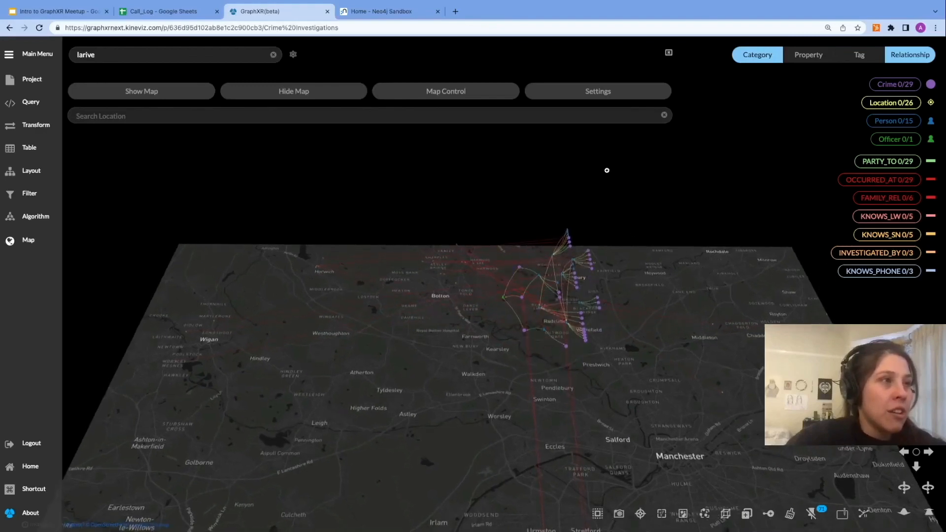
scroll(614, 206, "up", 5)
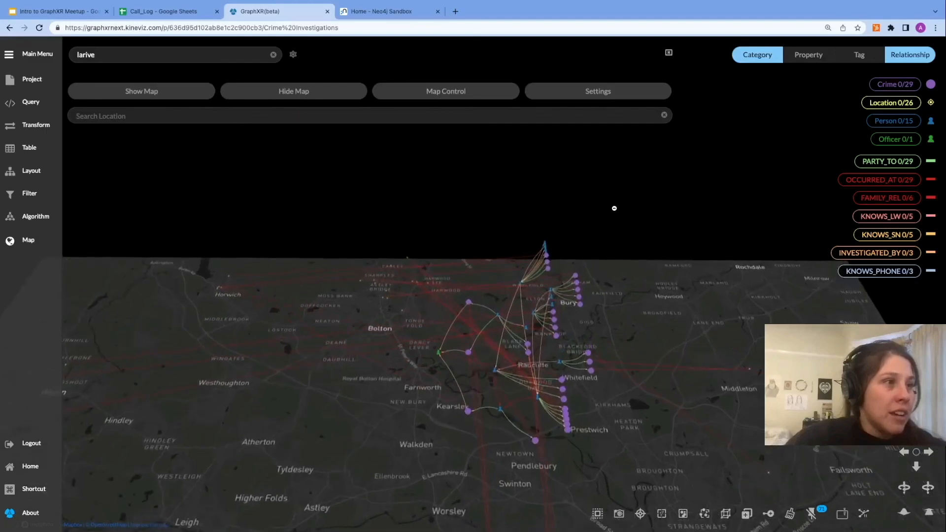
scroll(614, 207, "up", 3)
left_click_drag(613, 183, 616, 179)
scroll(632, 188, "up", 4)
left_click_drag(689, 218, 679, 141)
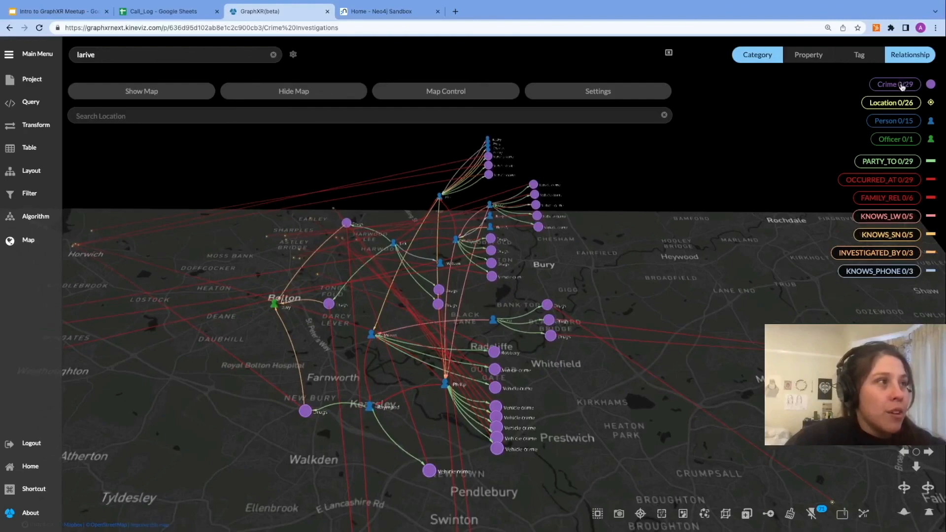
Step: Select all Crime nodes and expand them through their INVESTIGATED_BY relationships
left_click(901, 85)
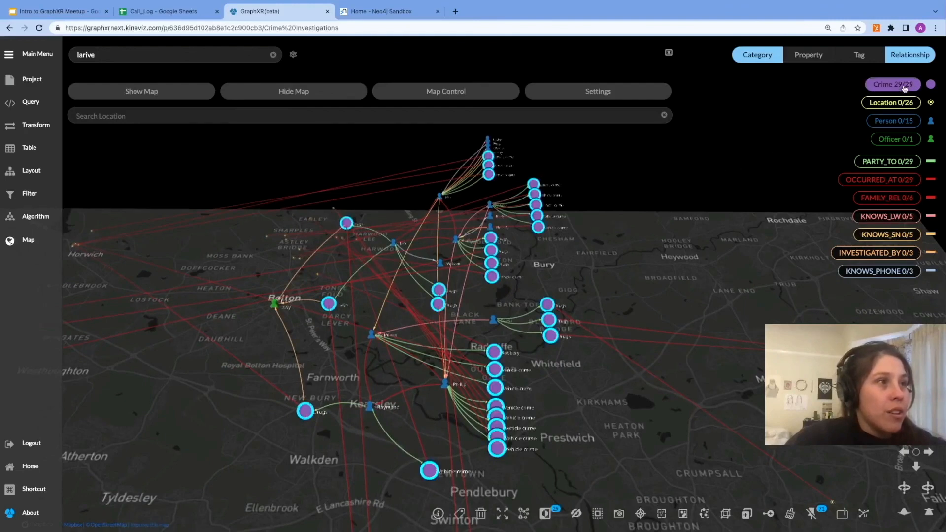
right_click(695, 170)
left_click(633, 309)
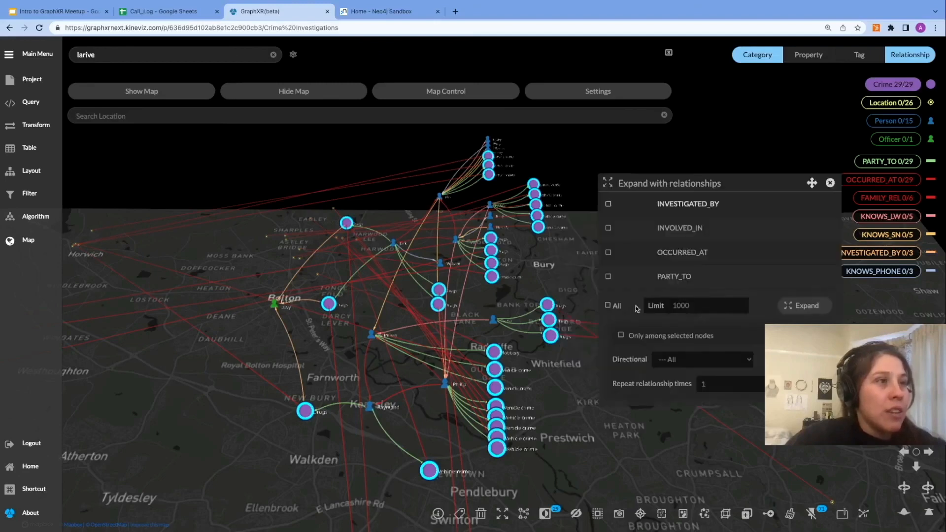
left_click(625, 209)
left_click(804, 311)
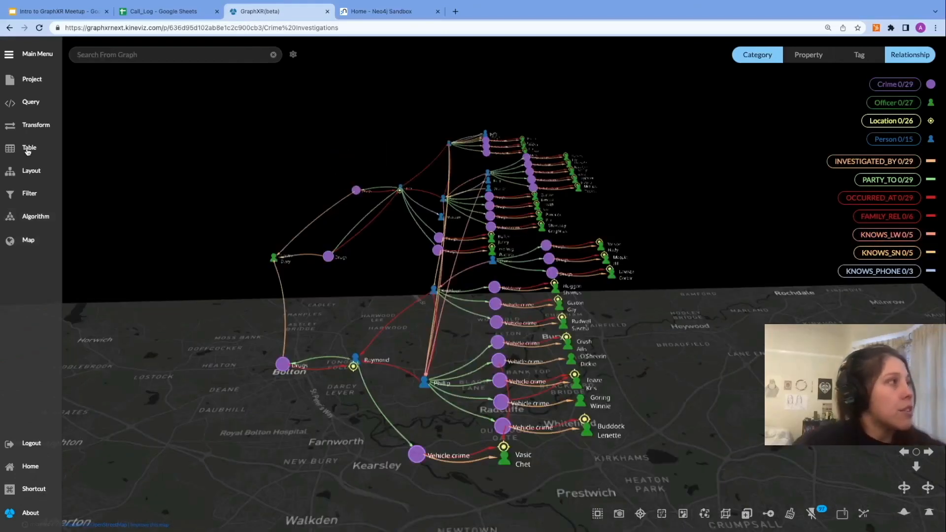
Step: Select the original officer node and zoom out to view the expanded network over the map
left_click(26, 240)
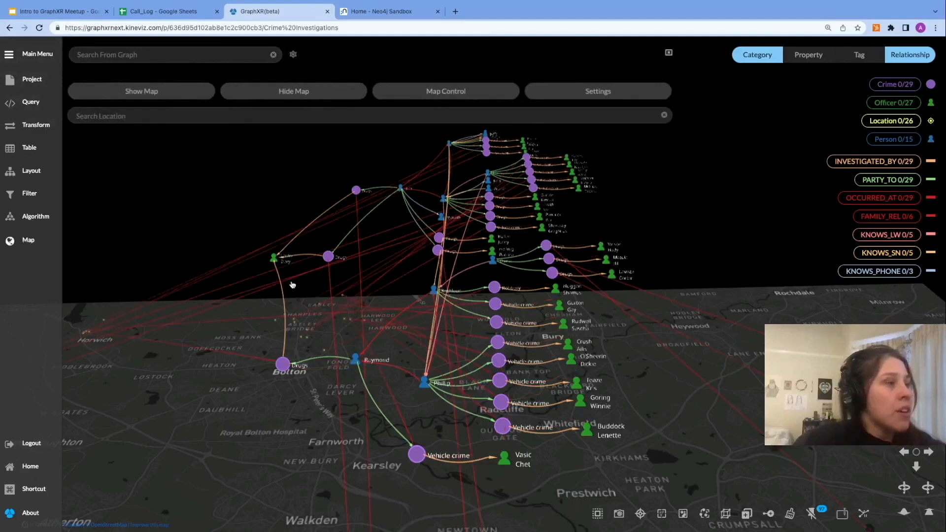
left_click(274, 258)
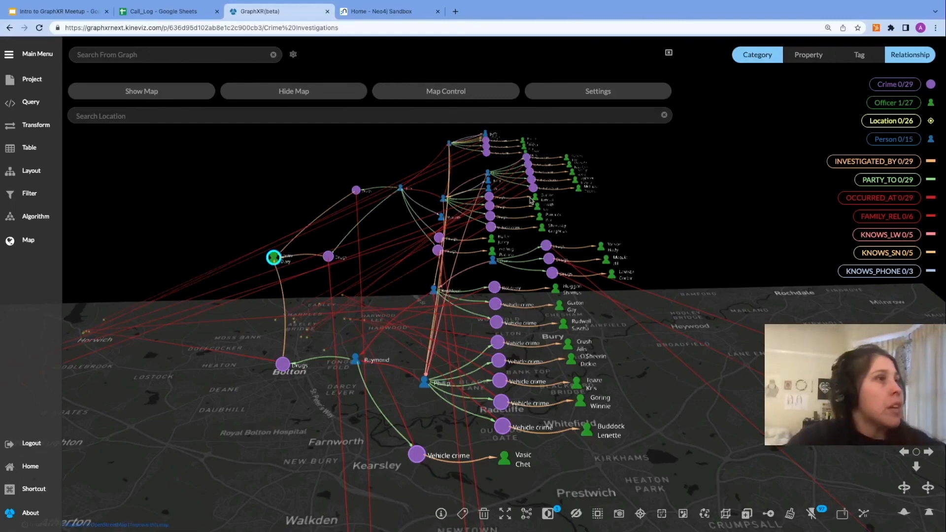
left_click(669, 53)
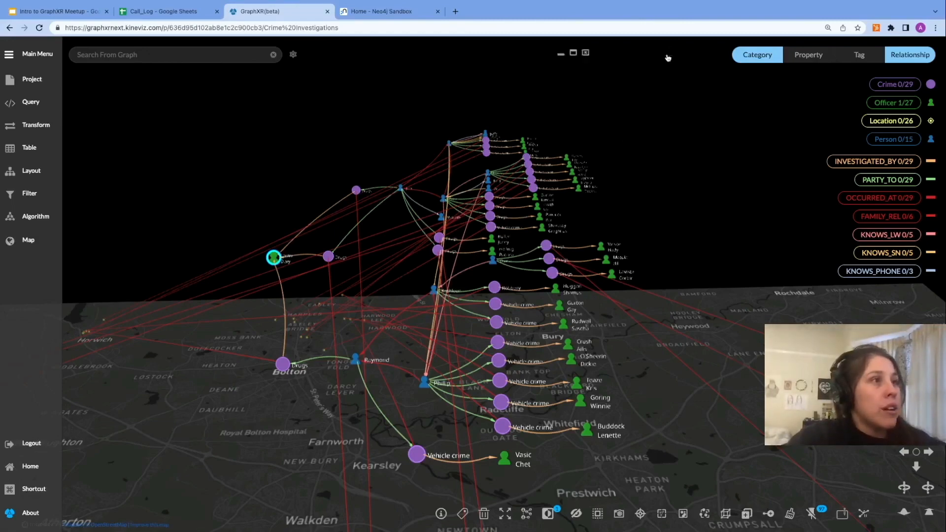
scroll(304, 201, "down", 5)
scroll(304, 201, "down", 3)
right_click_drag(268, 194, 462, 137)
right_click_drag(362, 146, 435, 141)
scroll(355, 155, "down", 3)
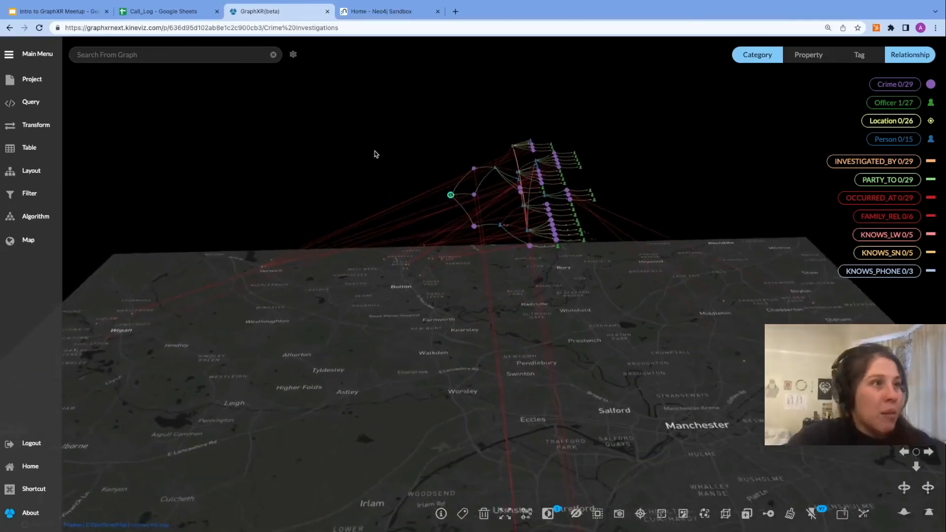
scroll(371, 154, "down", 1)
left_click(177, 194)
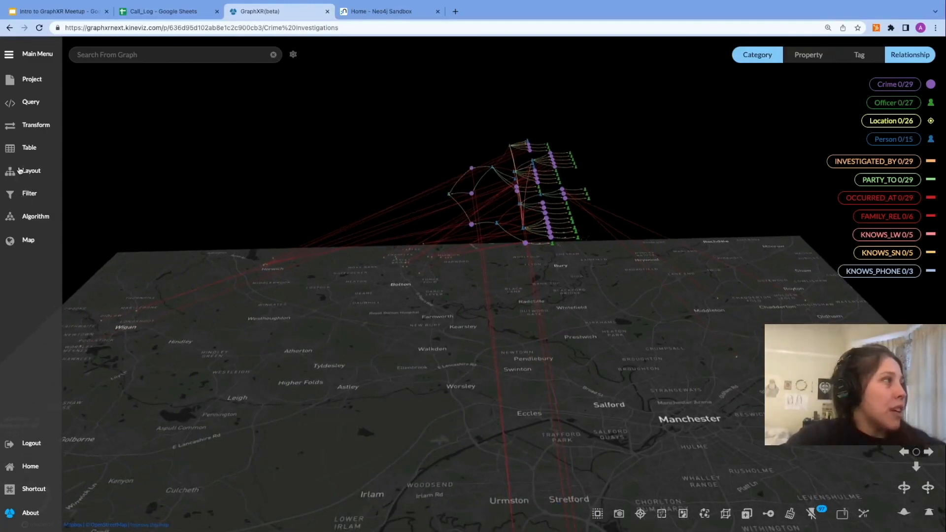
Step: Save the current view in the project's data as "Geospatial drug crime network"
left_click(26, 81)
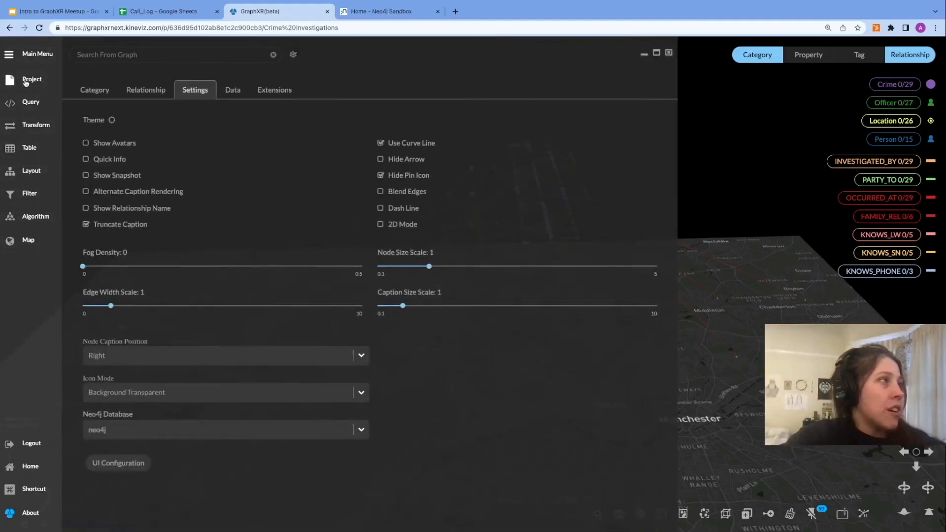
left_click(234, 93)
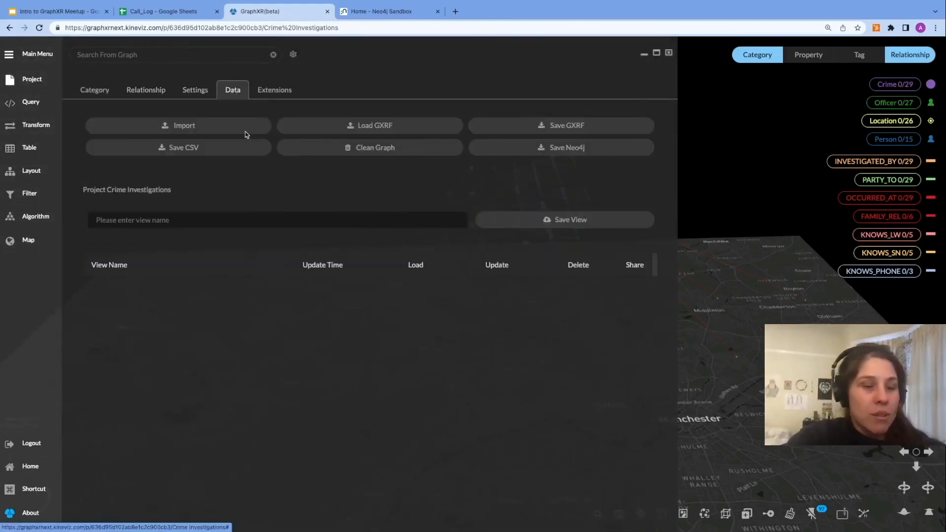
left_click(246, 218)
type("Geospti")
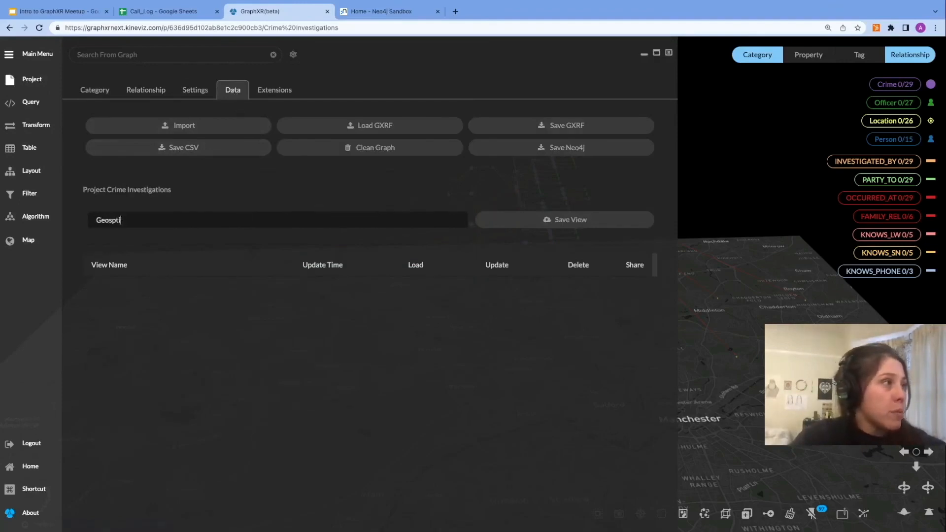
key("BackSpace")
key("BackSpace")
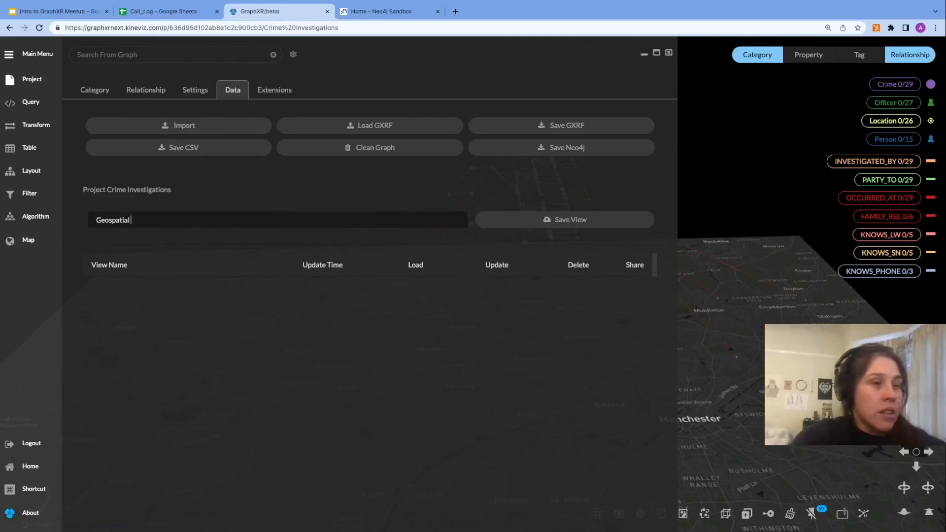
type("drug crime network")
left_click(554, 221)
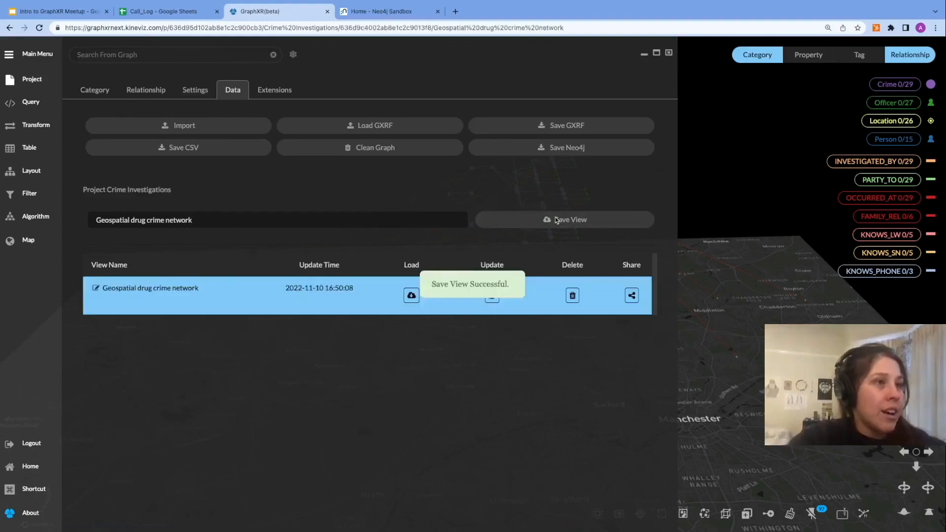
Step: Open the saved view's share link, then switch to the workshop slides tab
left_click(632, 296)
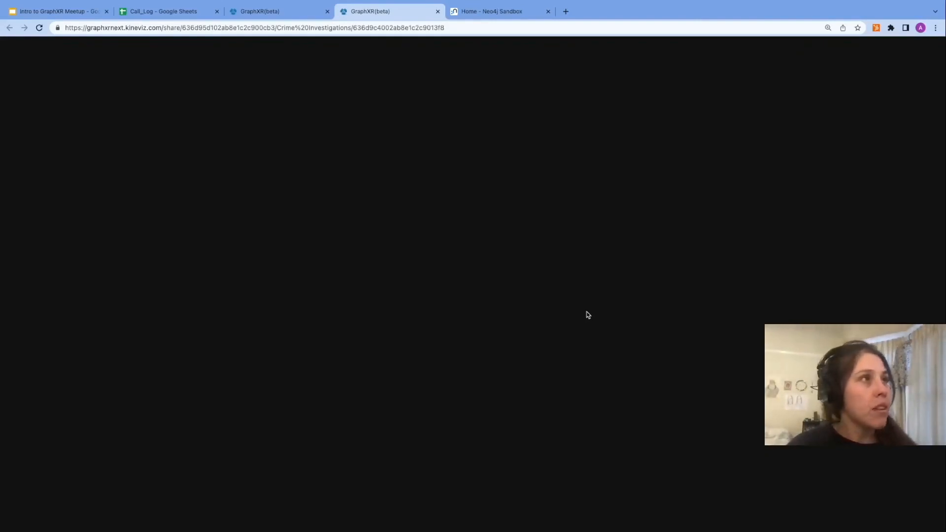
key("ctrl+1")
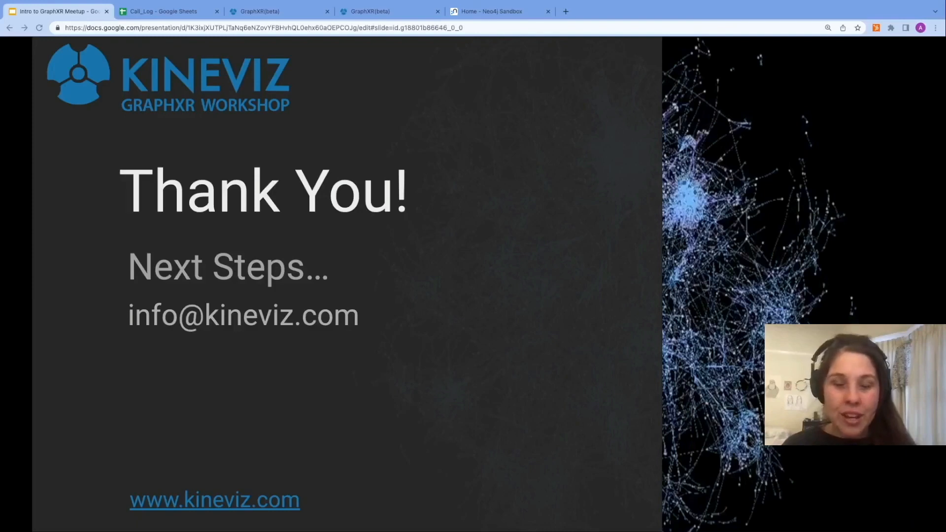